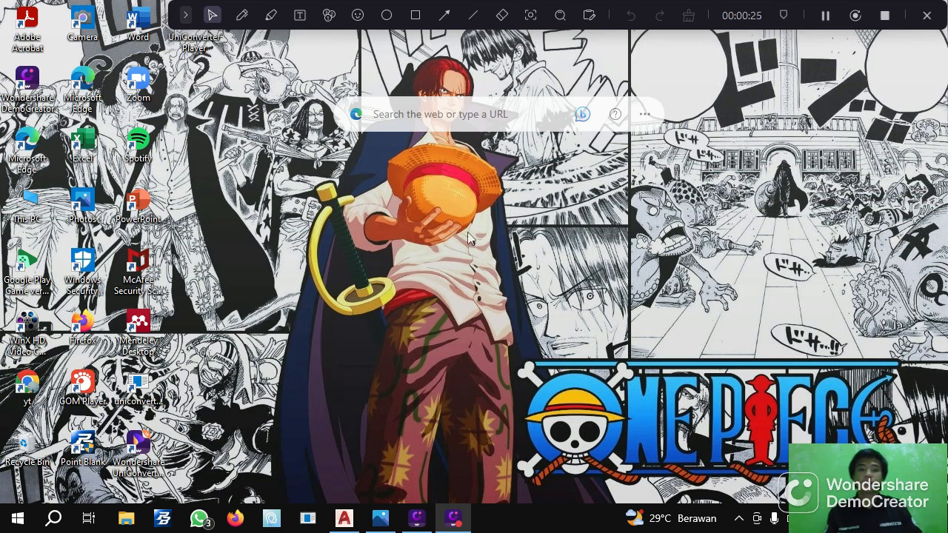
# Switch to AutoCAD and look through the variants of the Circle, Arc, Rectangle, Ellipse and Hatch drawing tools
pyautogui.click(344, 519)
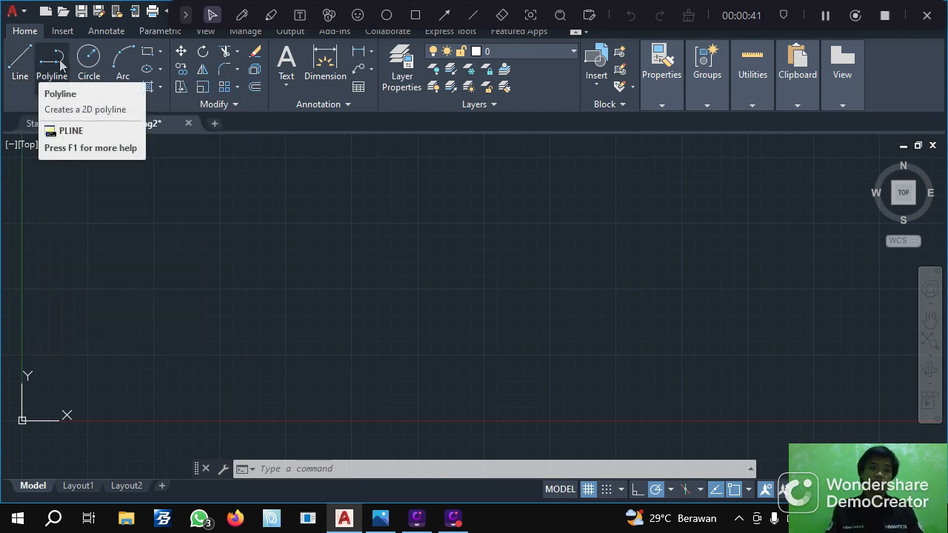
pyautogui.click(89, 83)
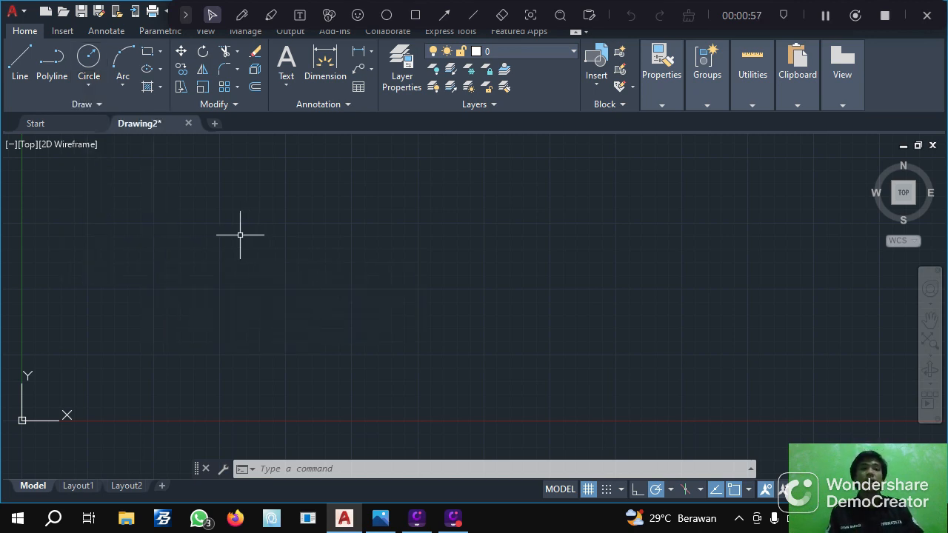
pyautogui.click(118, 87)
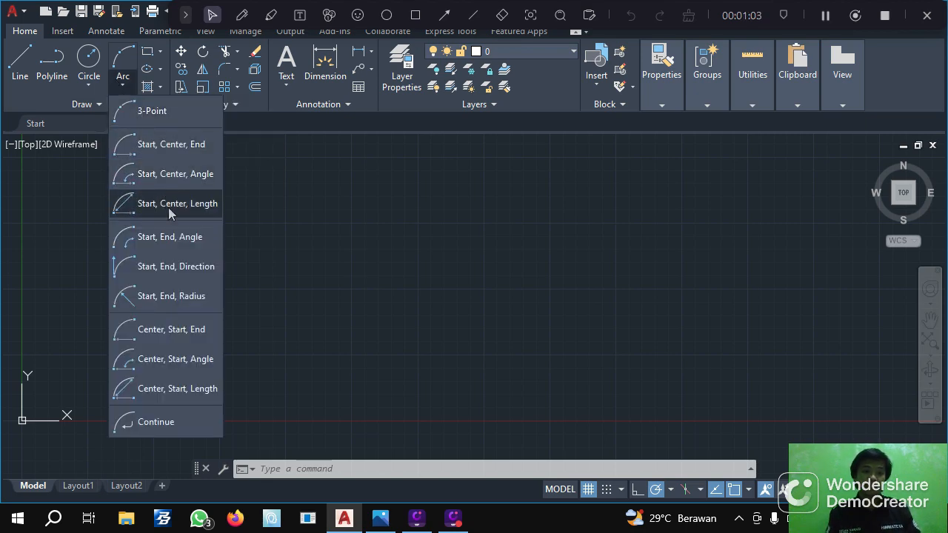
pyautogui.click(262, 241)
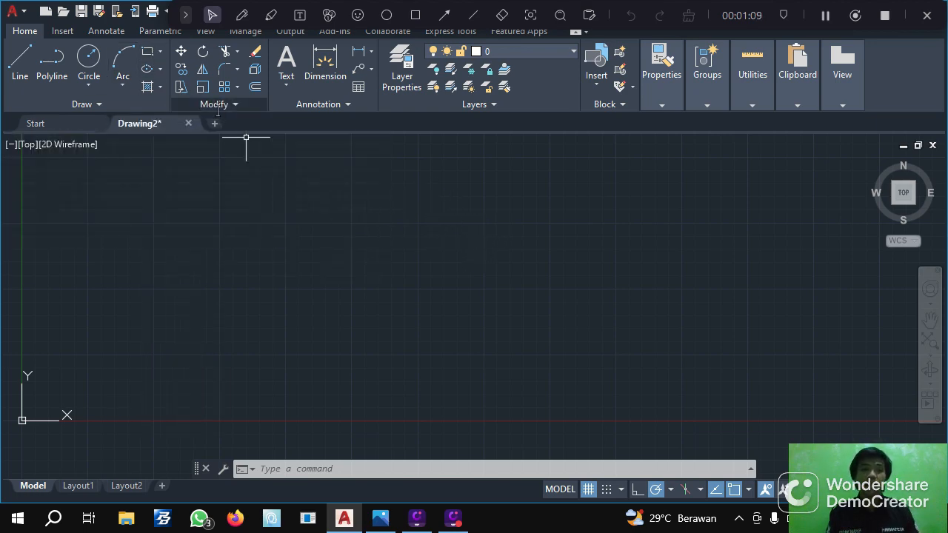
pyautogui.click(162, 53)
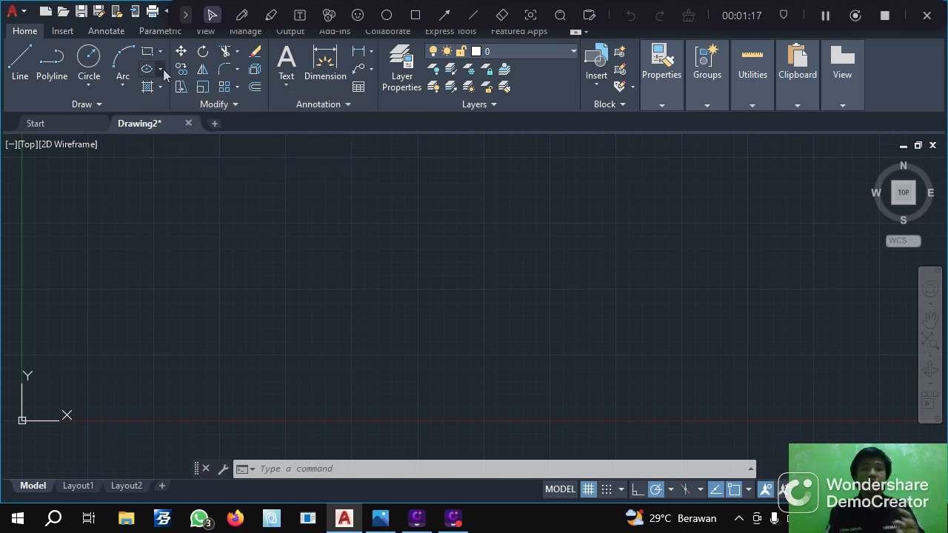
pyautogui.click(161, 69)
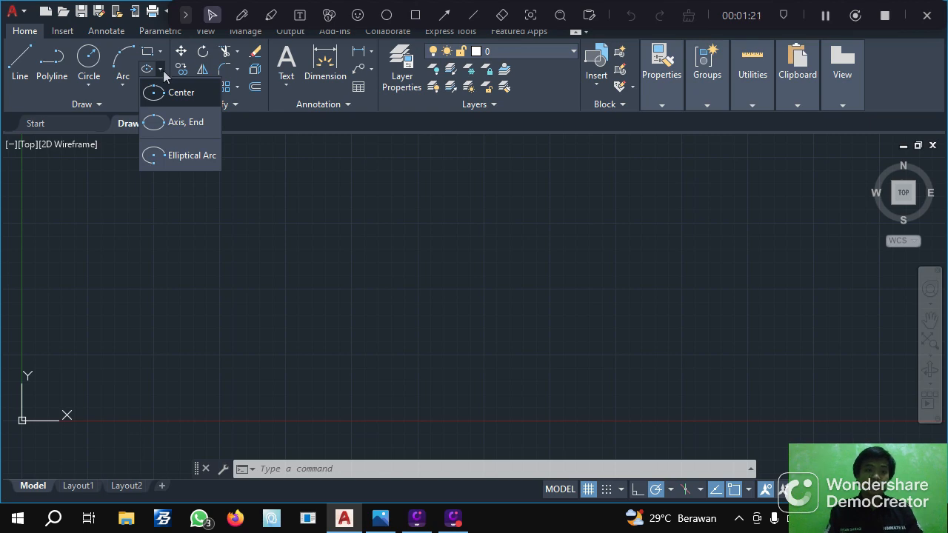
pyautogui.click(234, 175)
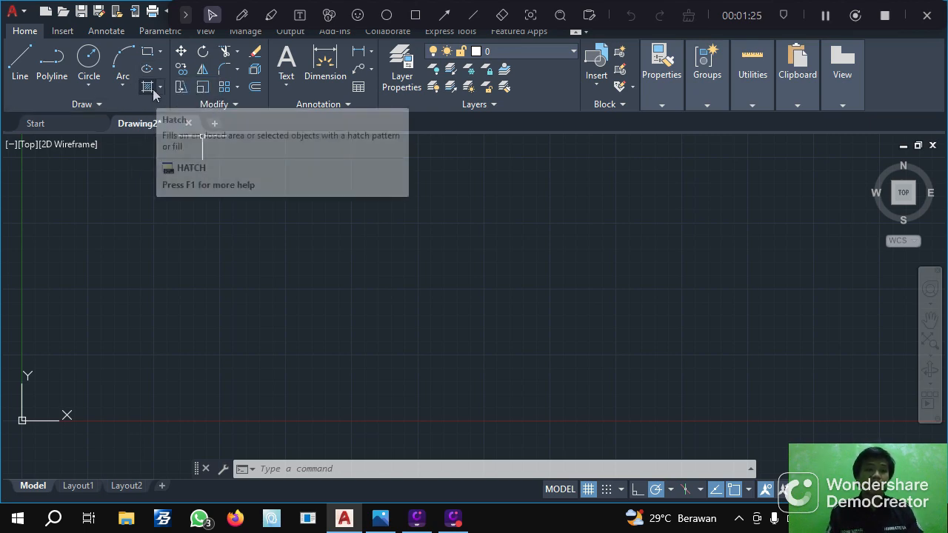
pyautogui.click(160, 89)
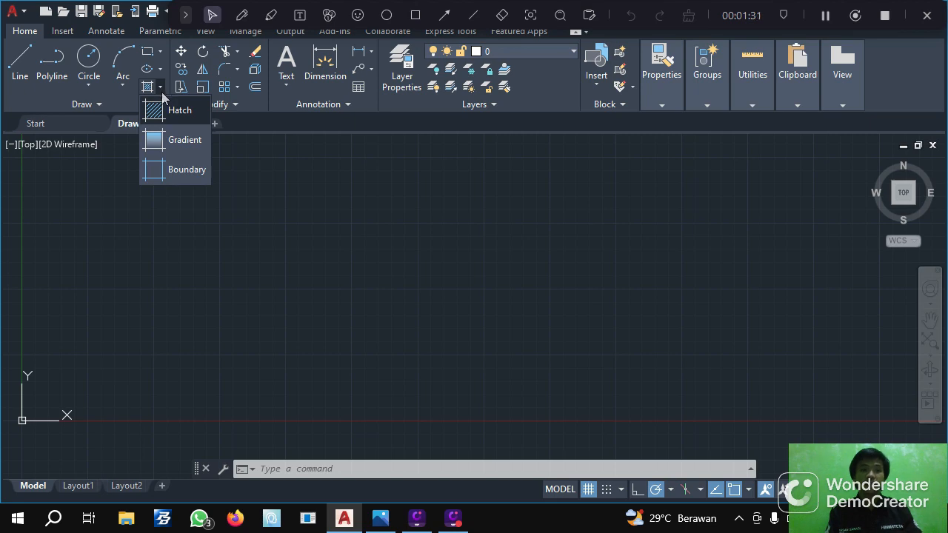
pyautogui.click(316, 167)
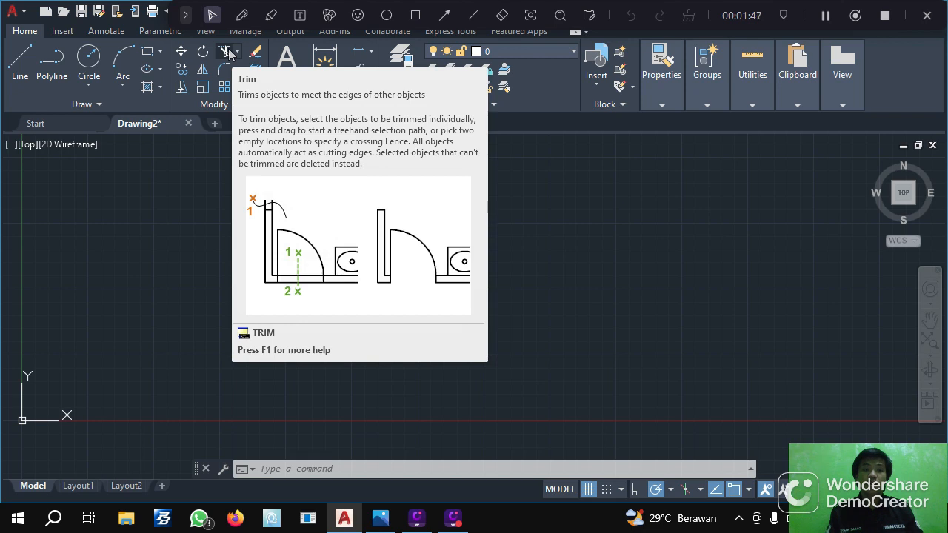
# Look through the modifying tools, including the variants of Trim, Fillet and Array as well as Erase, Mirror and Offset
pyautogui.click(236, 54)
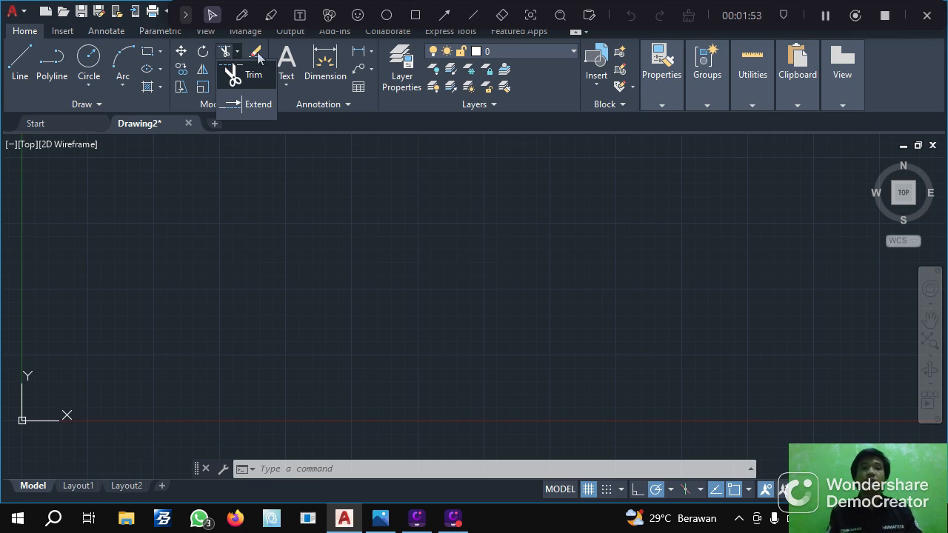
pyautogui.click(254, 52)
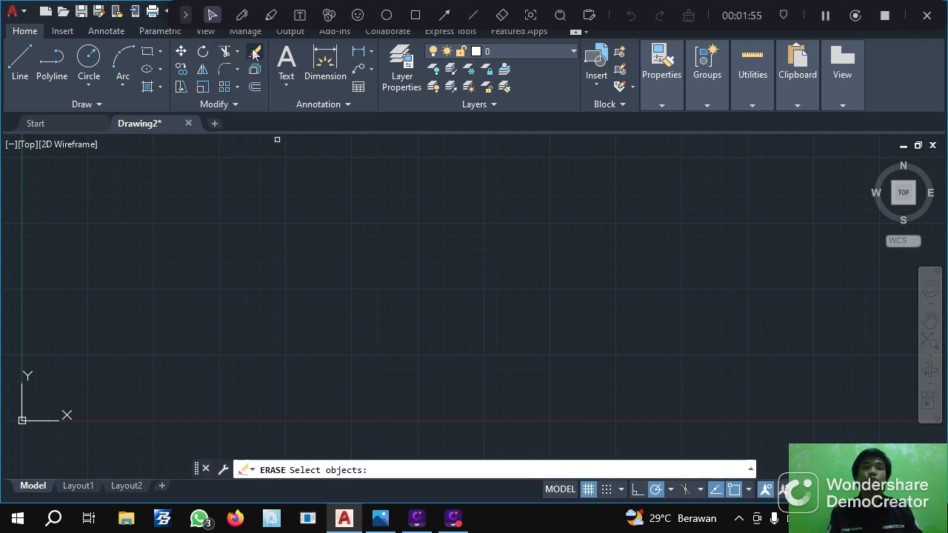
pyautogui.press('Escape')
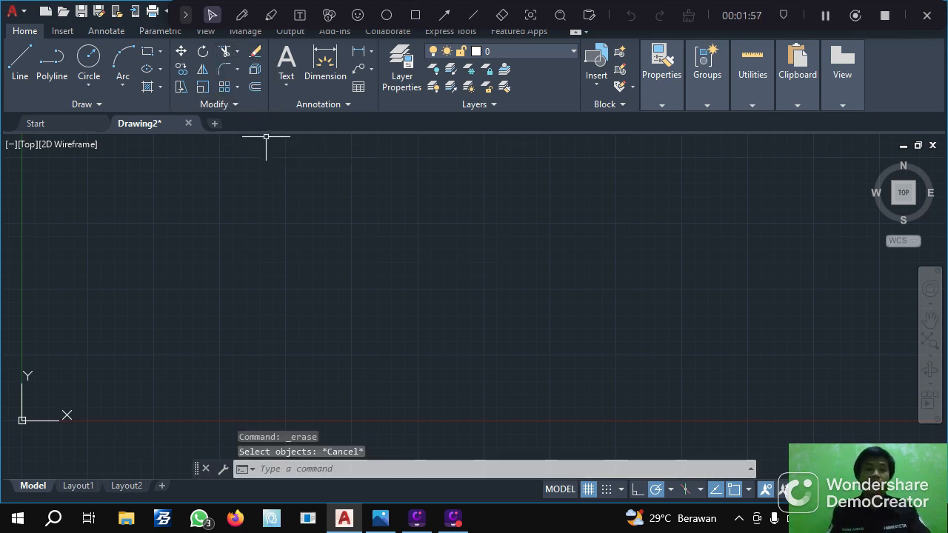
pyautogui.click(238, 71)
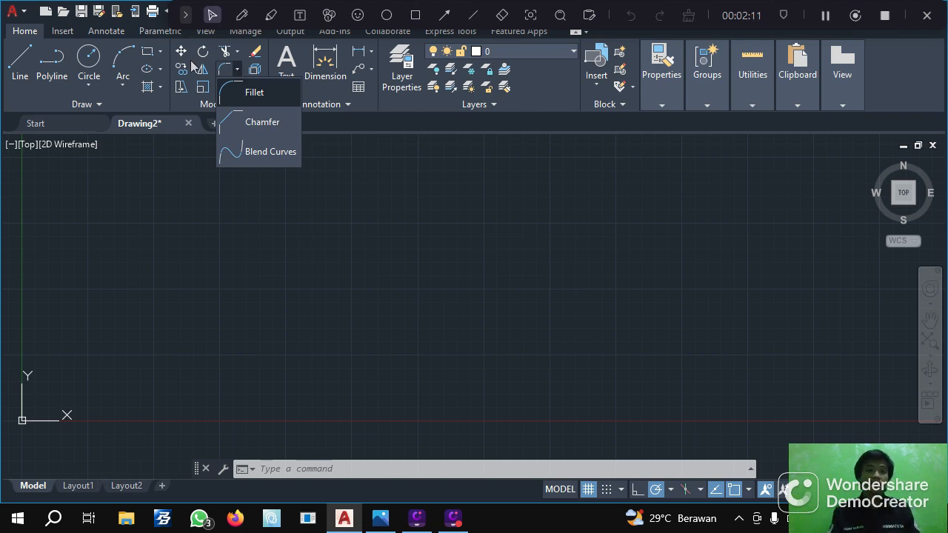
pyautogui.click(204, 73)
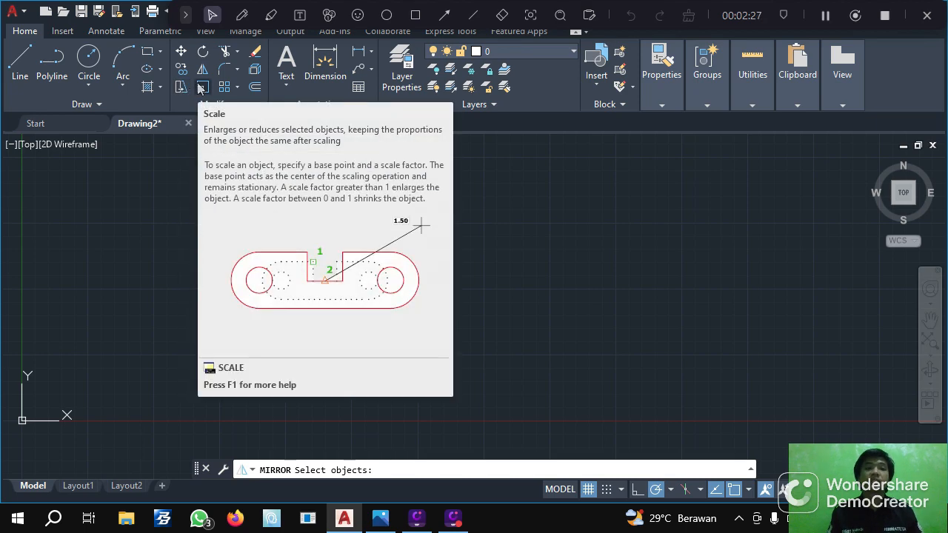
pyautogui.click(237, 89)
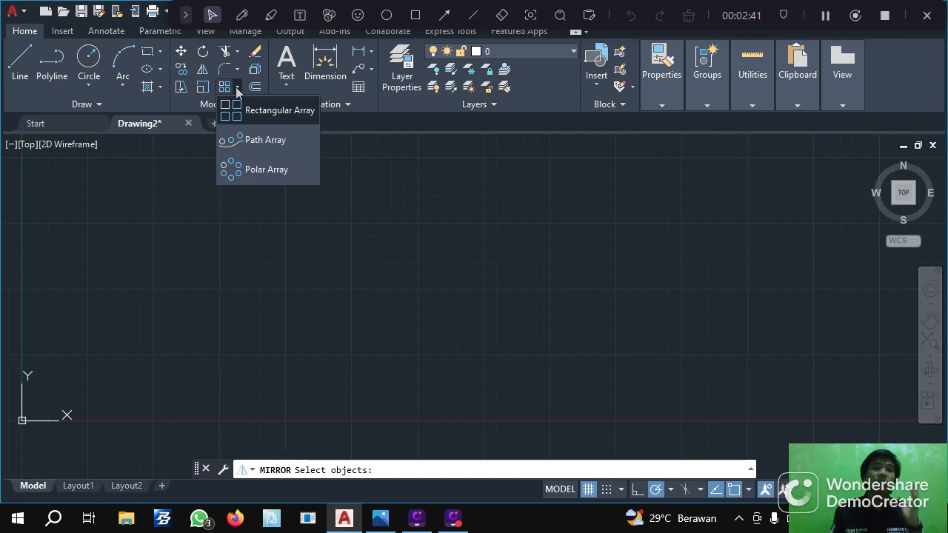
pyautogui.click(256, 88)
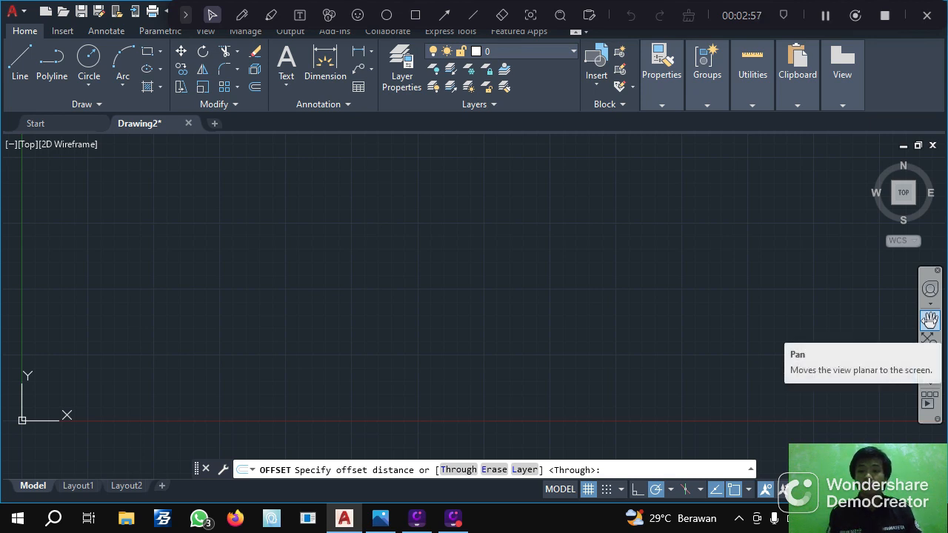
# Pan around the empty drawing and orbit it into a tilted 3D view
pyautogui.click(930, 320)
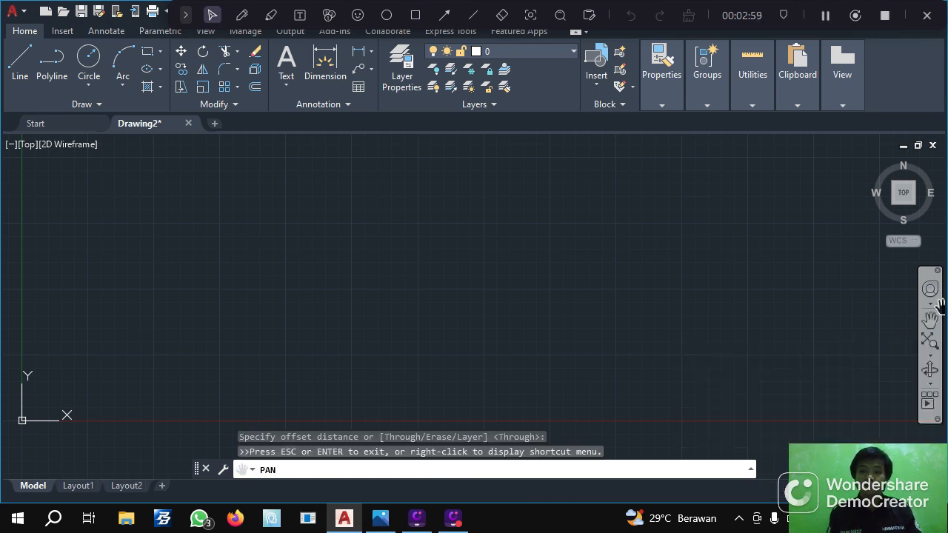
pyautogui.moveTo(738, 296); pyautogui.dragTo(206, 252)
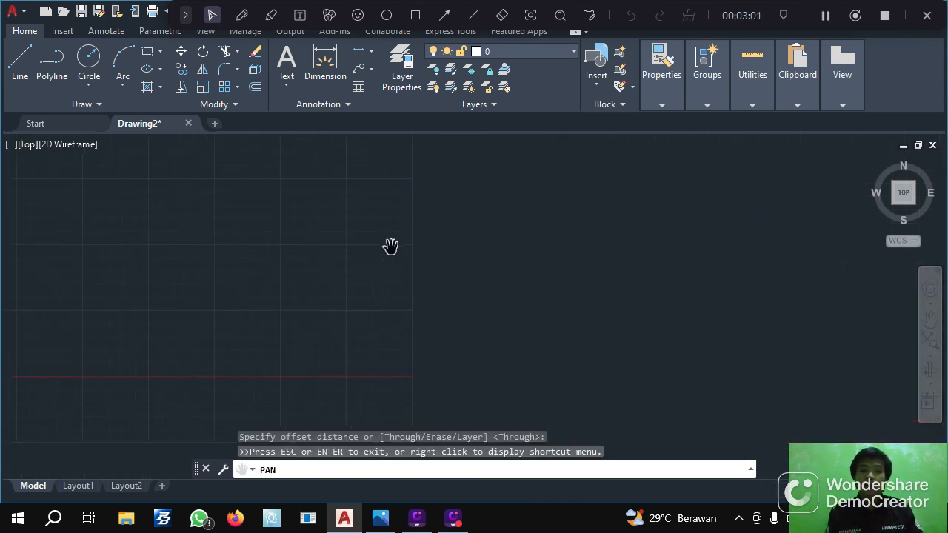
pyautogui.moveTo(390, 245); pyautogui.dragTo(305, 249)
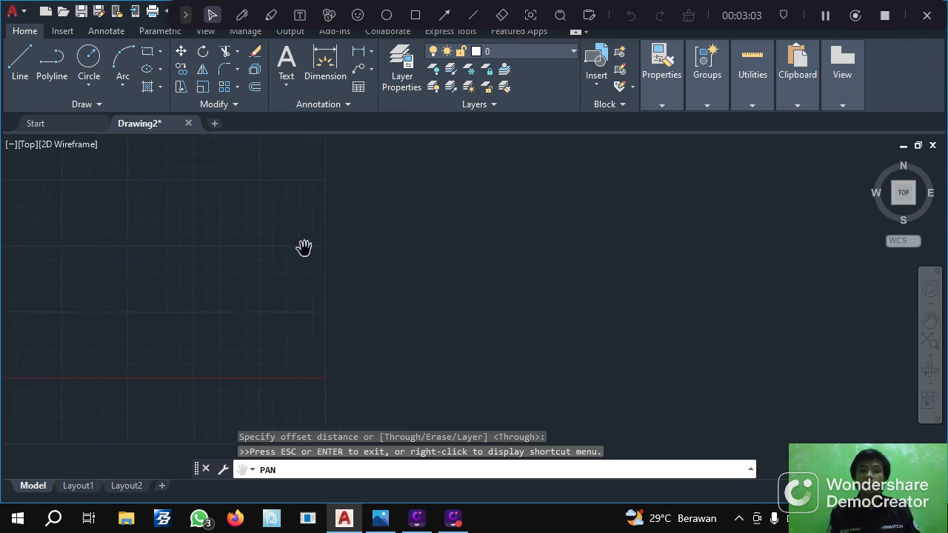
pyautogui.moveTo(296, 247); pyautogui.dragTo(745, 289)
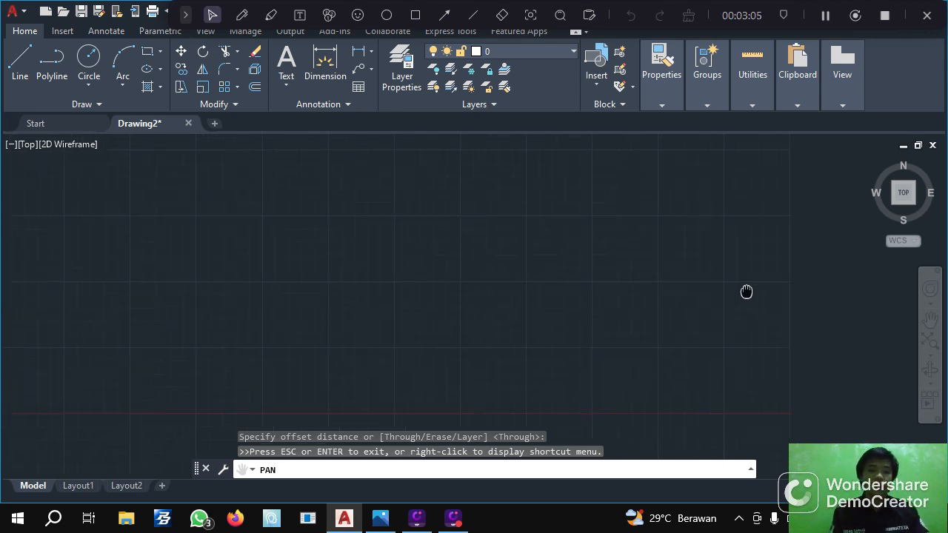
pyautogui.press('Escape')
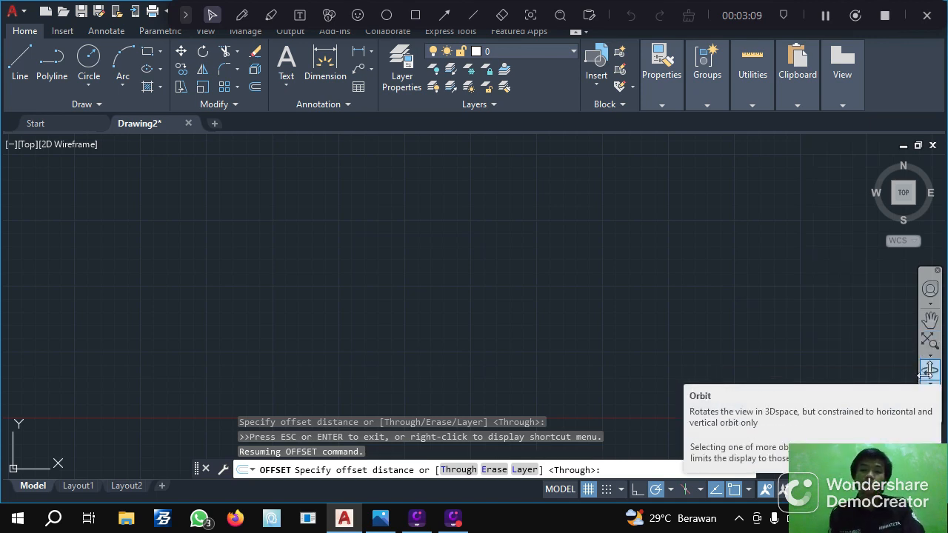
pyautogui.click(925, 370)
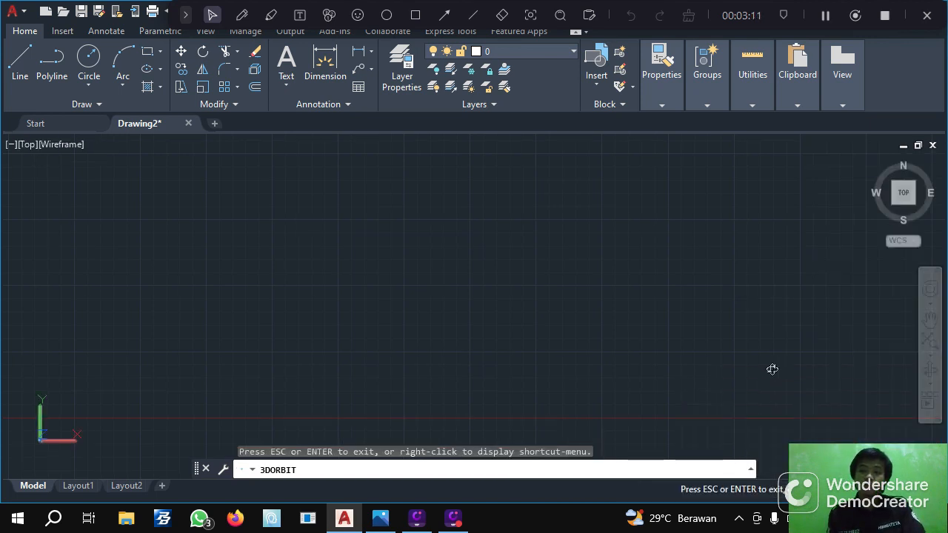
pyautogui.moveTo(772, 370); pyautogui.dragTo(831, 295)
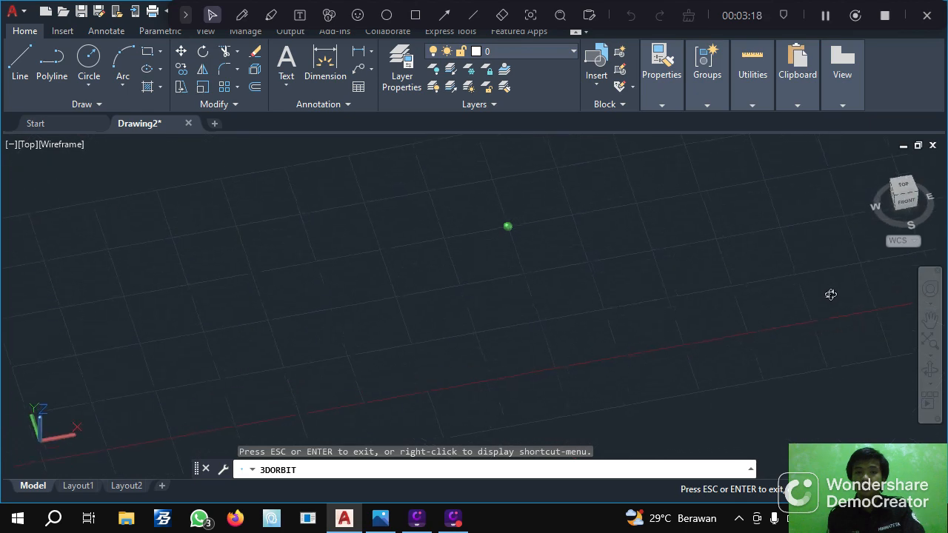
# Create a new blank drawing and close Drawing2 without saving its changes
pyautogui.click(215, 123)
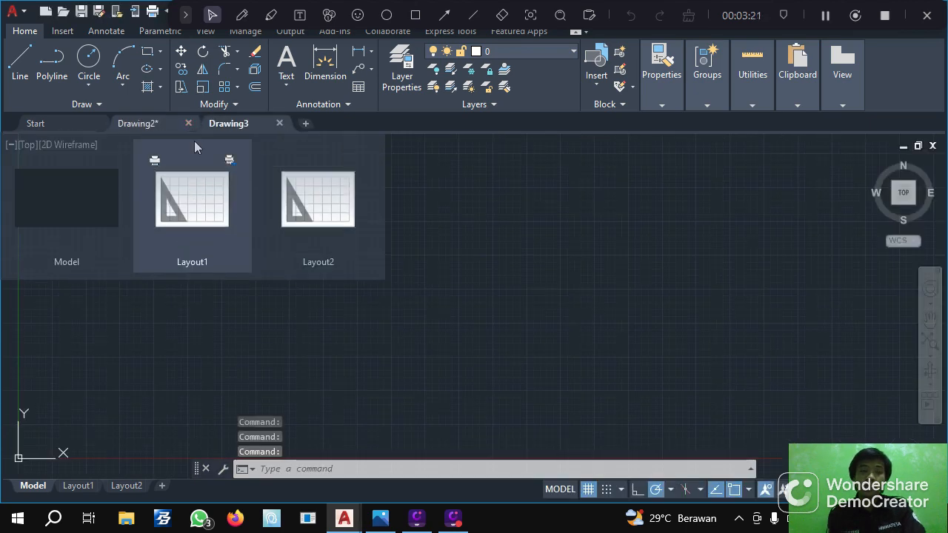
pyautogui.click(187, 125)
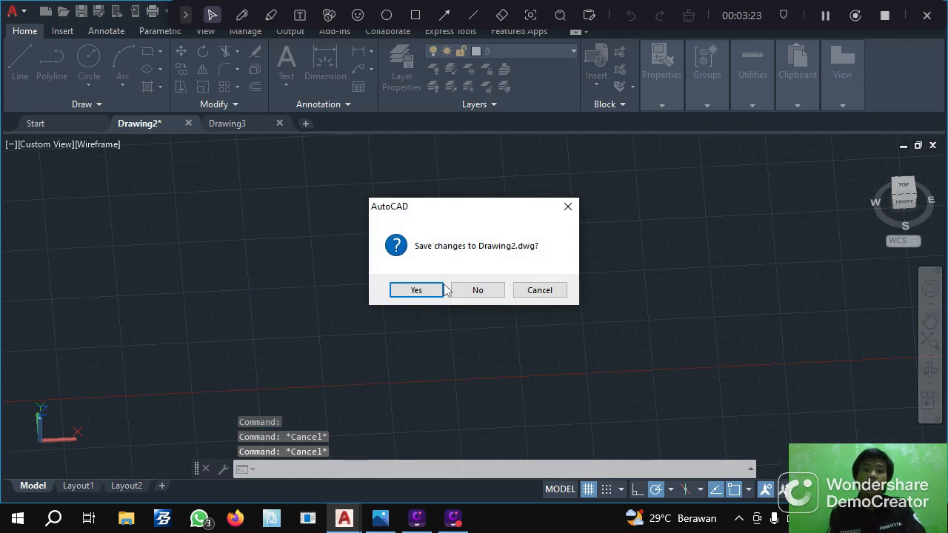
pyautogui.click(485, 289)
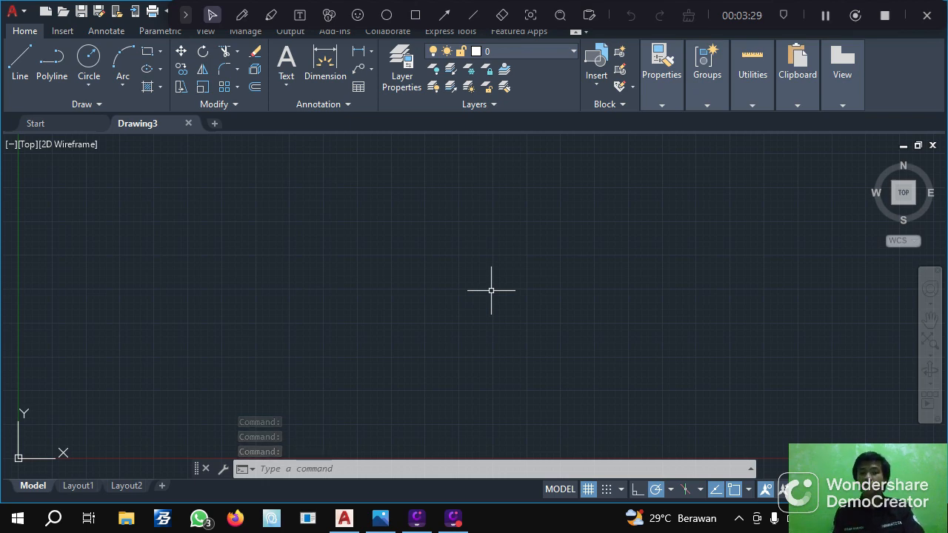
# Pan the new drawing and zoom in on an empty part of its grid
pyautogui.click(930, 321)
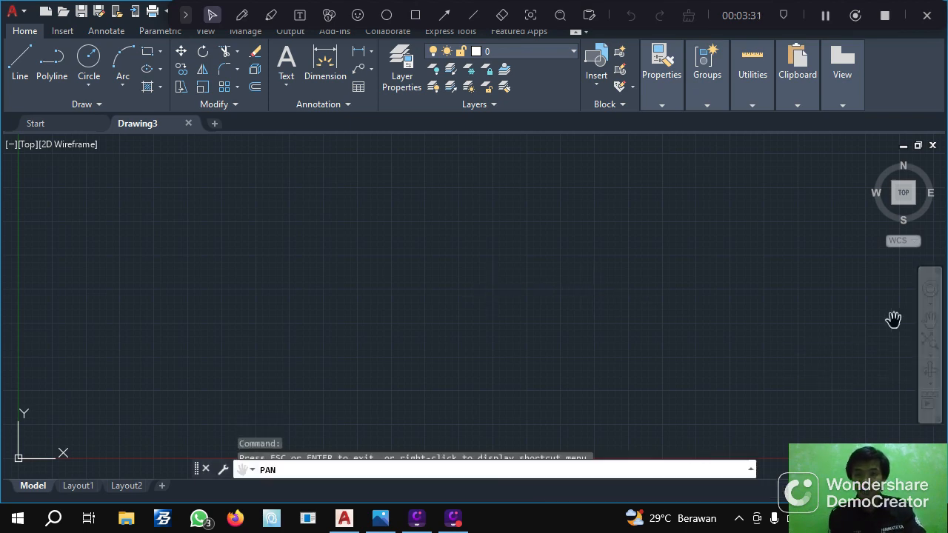
pyautogui.moveTo(771, 291)
pyautogui.mouseDown()
pyautogui.moveTo(701, 287)
pyautogui.moveTo(525, 349)
pyautogui.moveTo(611, 384)
pyautogui.mouseUp()
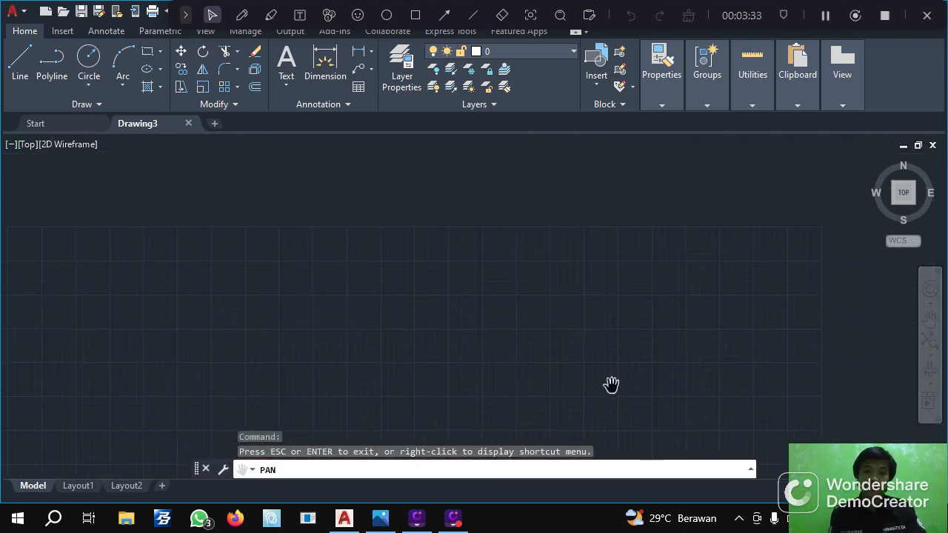
pyautogui.scroll(4, 569, 326)
pyautogui.moveTo(563, 324)
pyautogui.mouseDown()
pyautogui.moveTo(622, 280)
pyautogui.moveTo(603, 299)
pyautogui.moveTo(585, 285)
pyautogui.mouseUp()
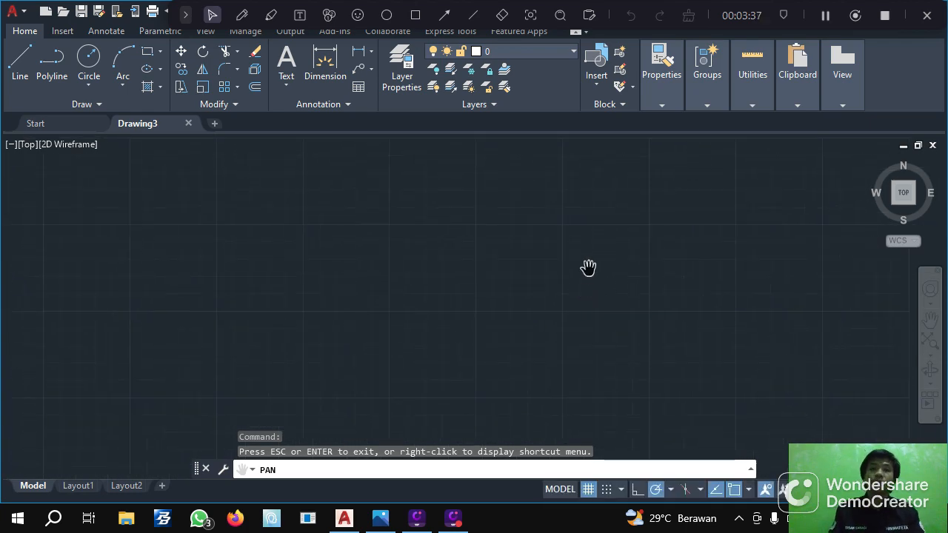
pyautogui.scroll(-2, 588, 268)
pyautogui.scroll(2, 588, 268)
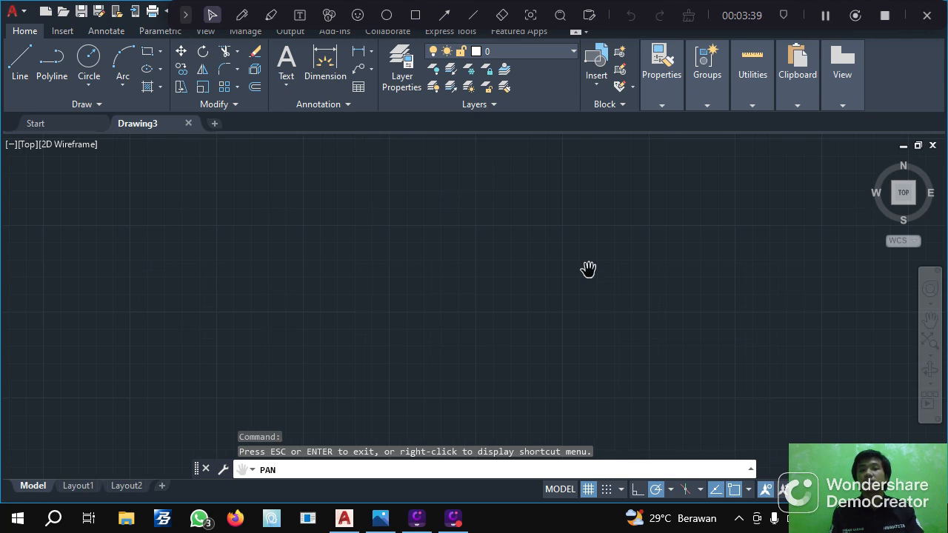
pyautogui.press('Escape')
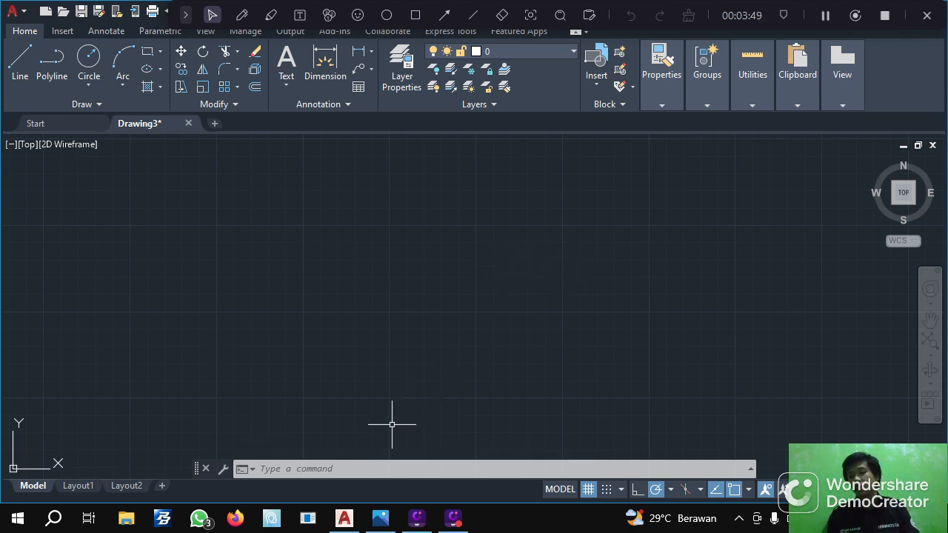
# Check the bracket reference image for the Ø22 hole, and draw a circle of radius 11 on the empty grid
pyautogui.click(391, 520)
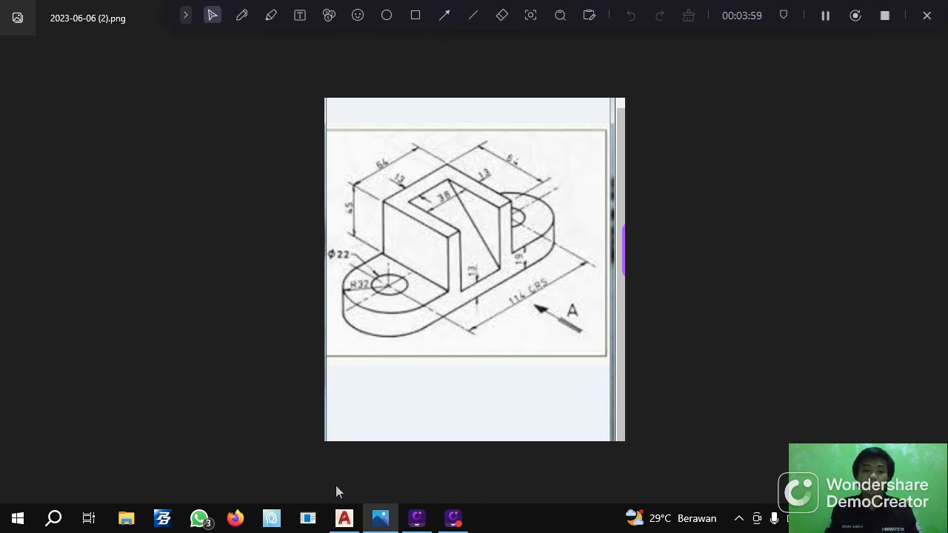
pyautogui.click(343, 518)
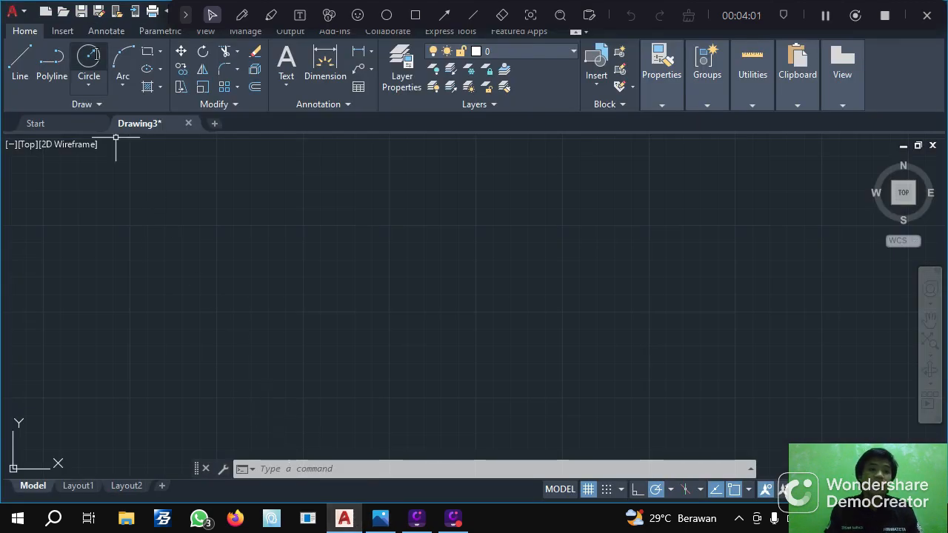
pyautogui.click(88, 58)
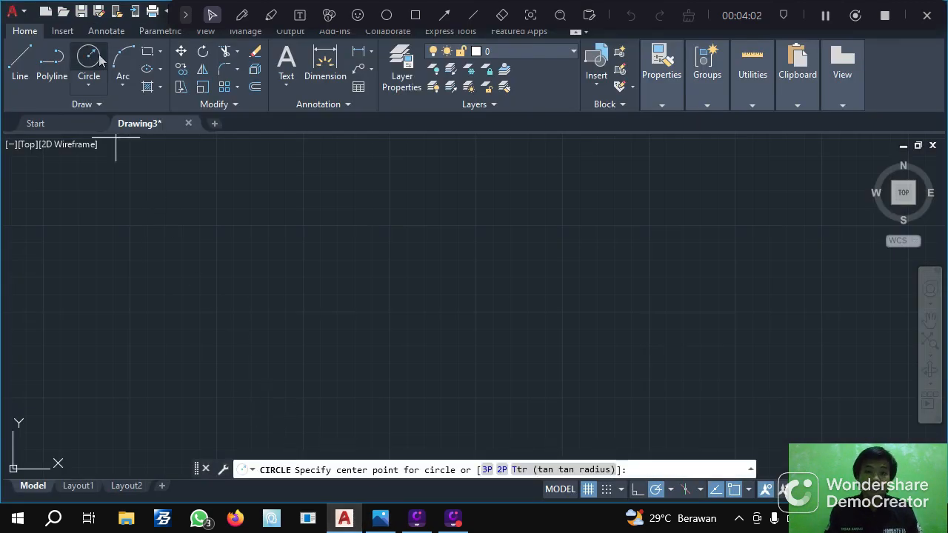
pyautogui.click(390, 226)
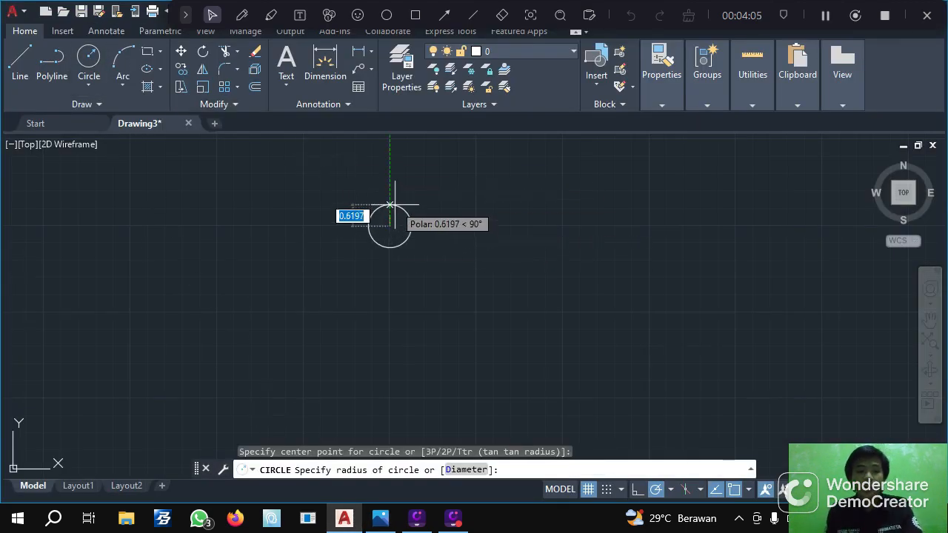
pyautogui.hotkey('alt', 'Tab')
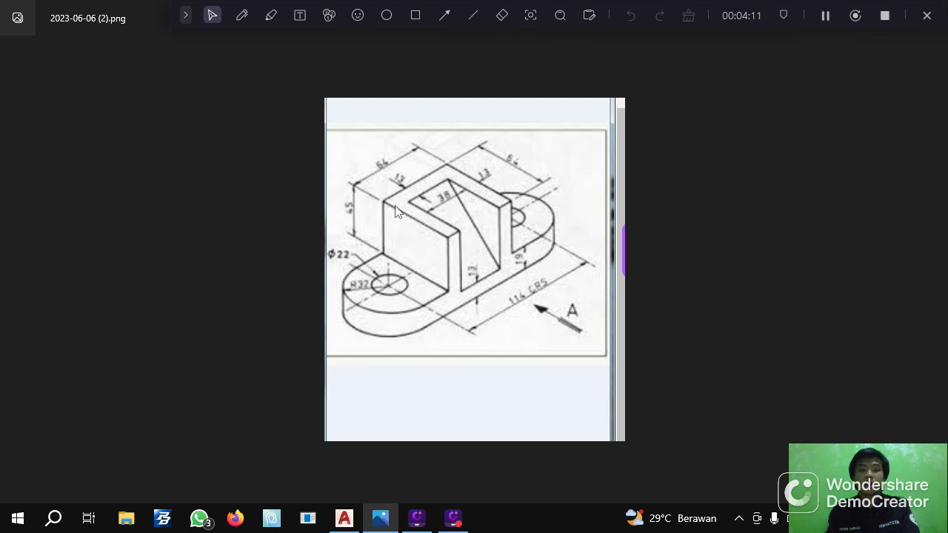
pyautogui.hotkey('alt', 'Tab')
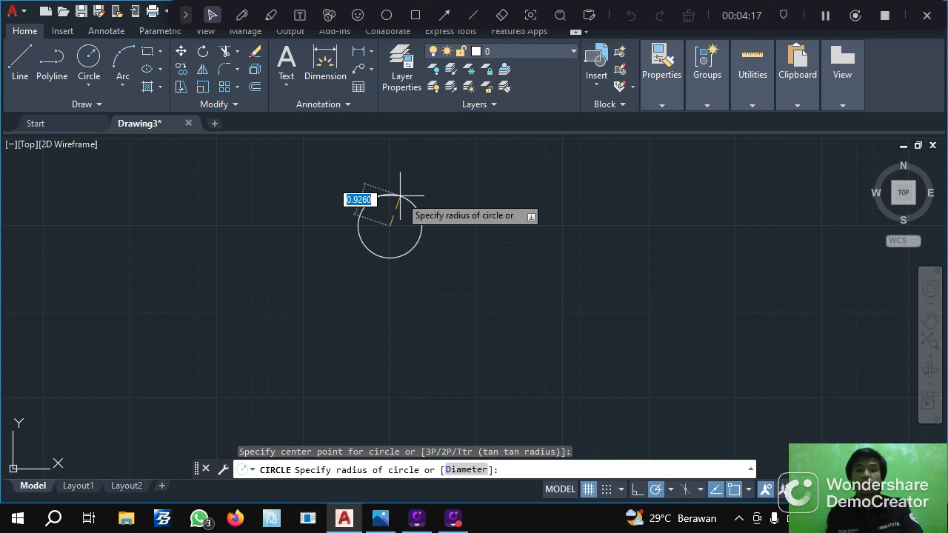
pyautogui.write('11')
pyautogui.press('Return')
pyautogui.scroll(1, 408, 182)
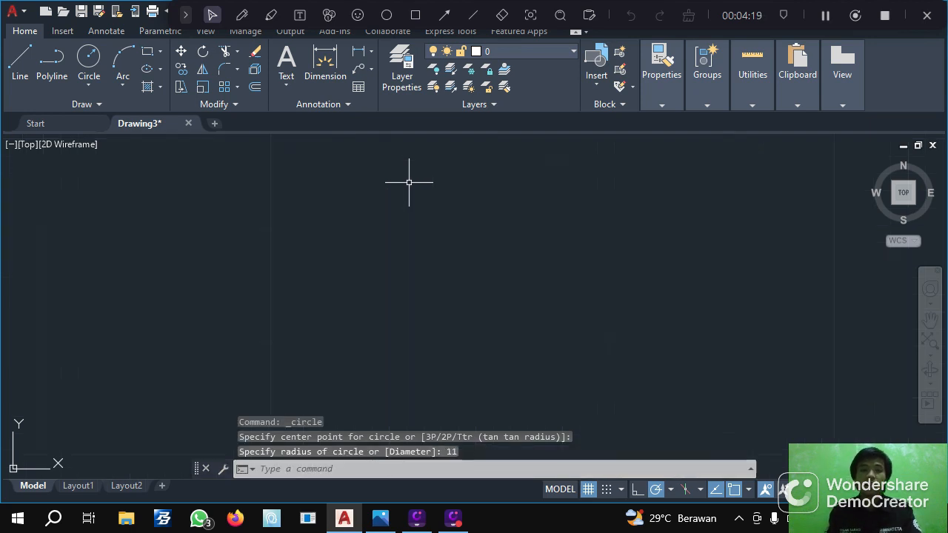
pyautogui.scroll(-5, 411, 188)
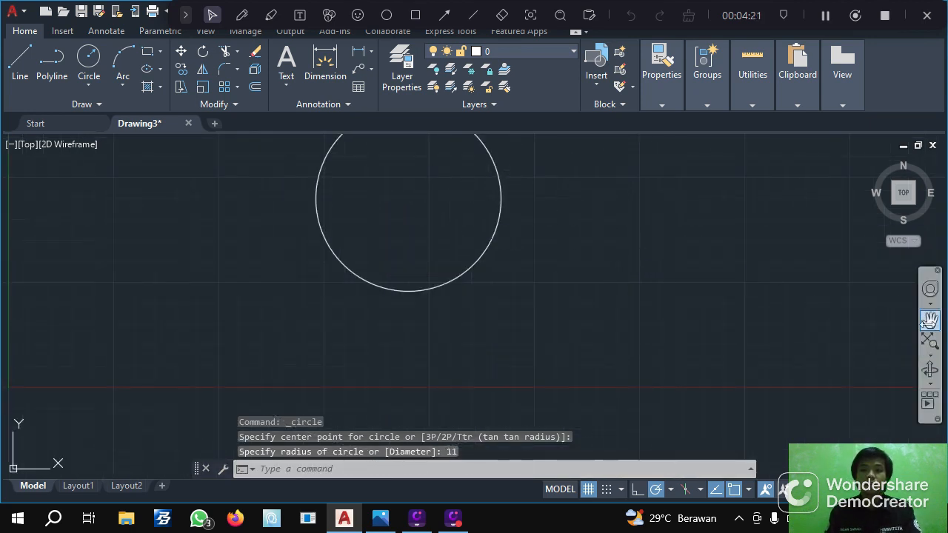
pyautogui.click(930, 319)
pyautogui.moveTo(698, 286); pyautogui.dragTo(710, 345)
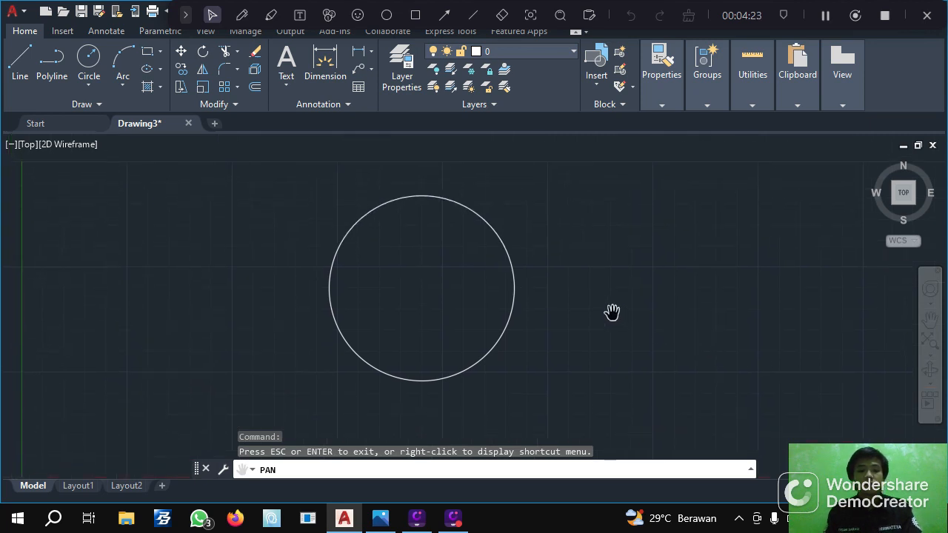
pyautogui.press('Escape')
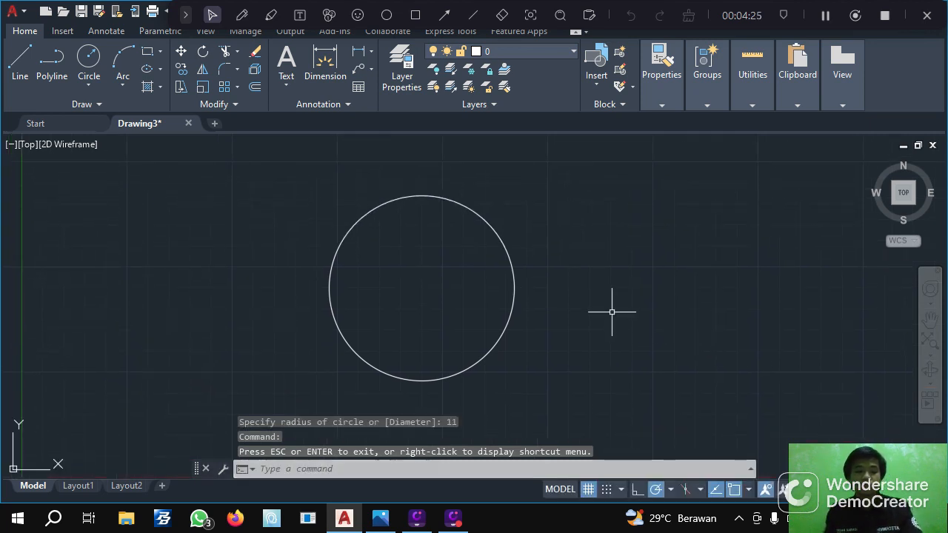
# Erase everything in the drawing and draw a new circle of radius 11 centred on a grid intersection
pyautogui.hotkey('ctrl', 'a')
pyautogui.press('Delete')
pyautogui.click(89, 57)
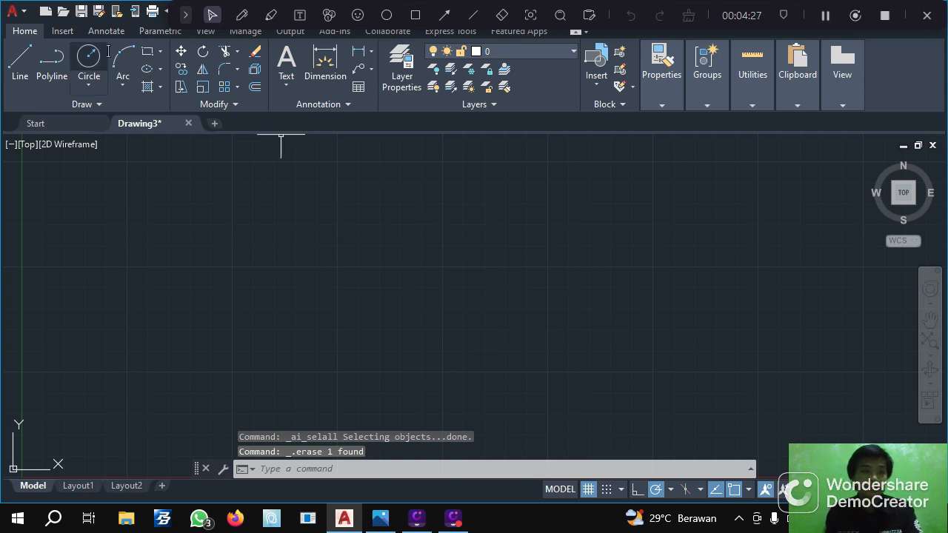
pyautogui.click(442, 268)
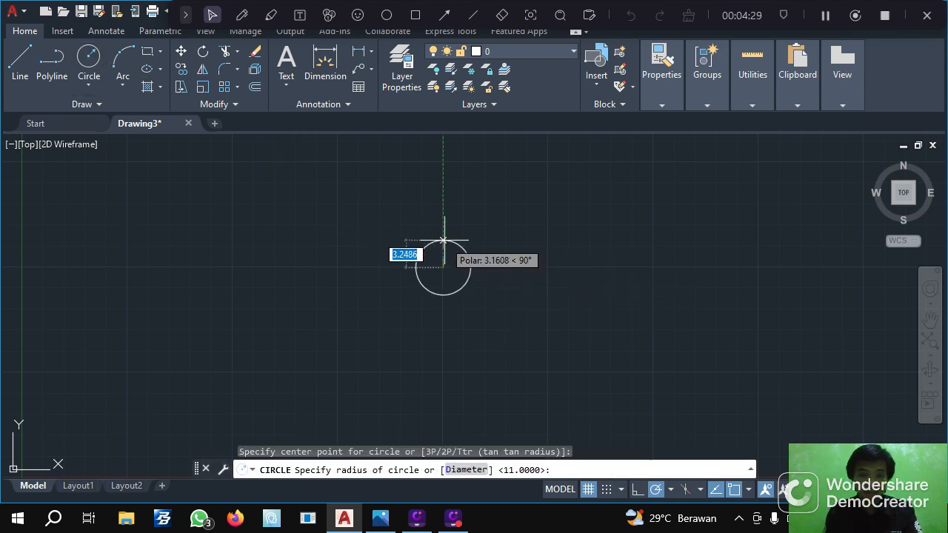
pyautogui.press('Return')
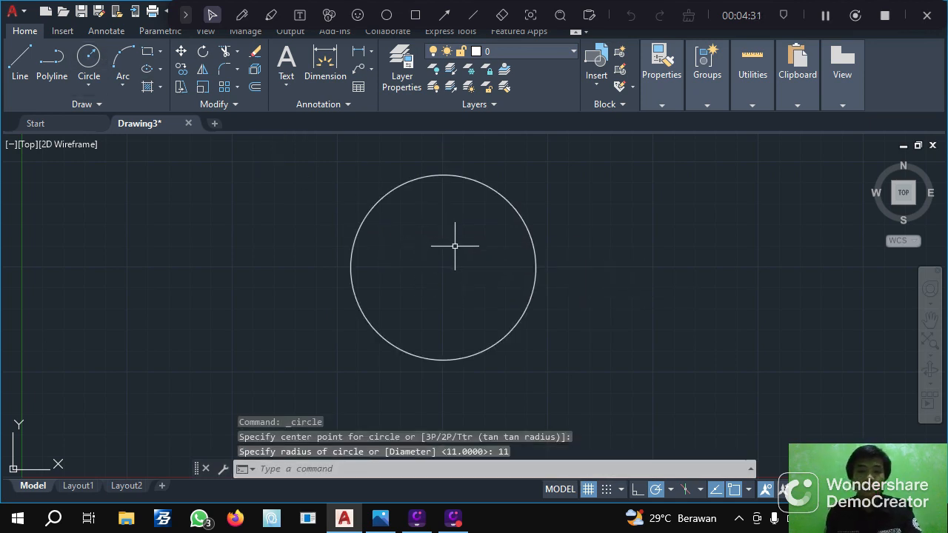
# Check the R32 dimension in the reference image and draw a circle of radius 32 around the radius 11 circle
pyautogui.hotkey('alt', 'Tab')
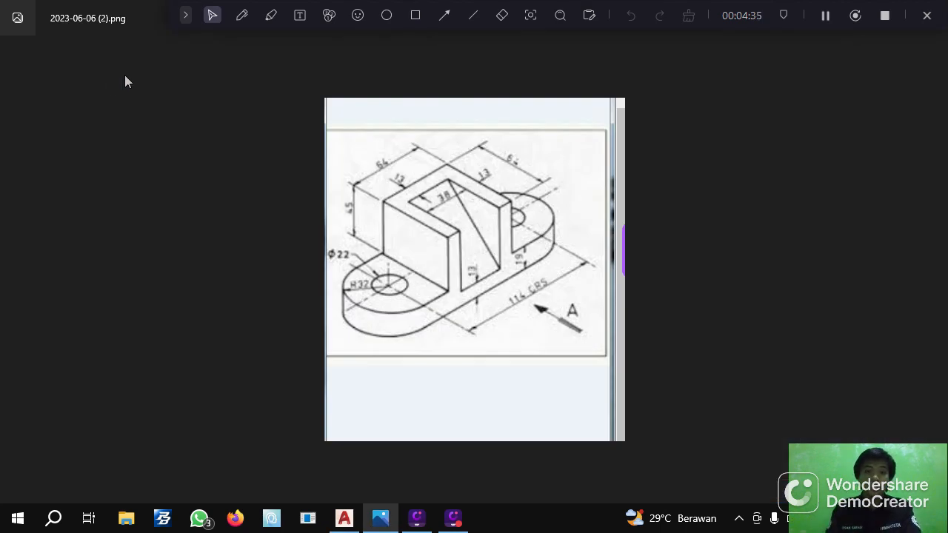
pyautogui.hotkey('alt', 'Tab')
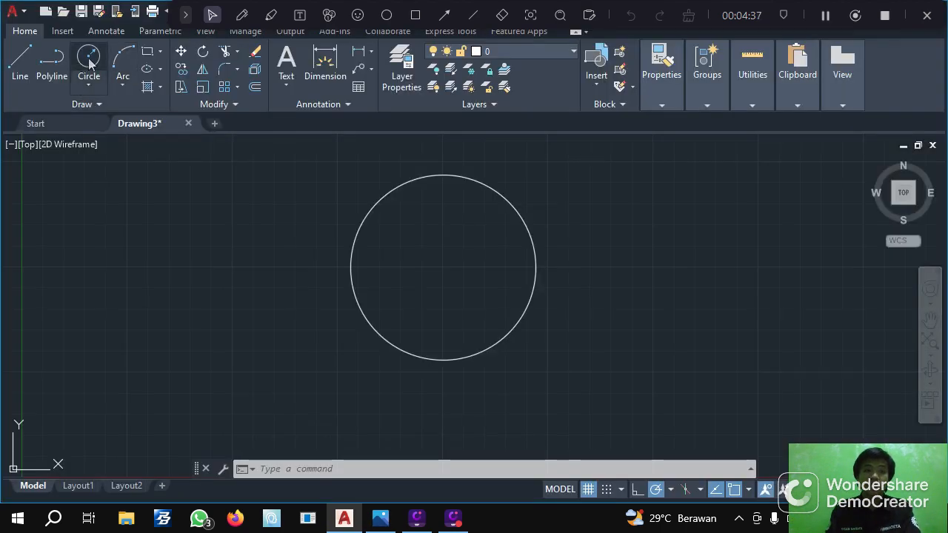
pyautogui.click(89, 62)
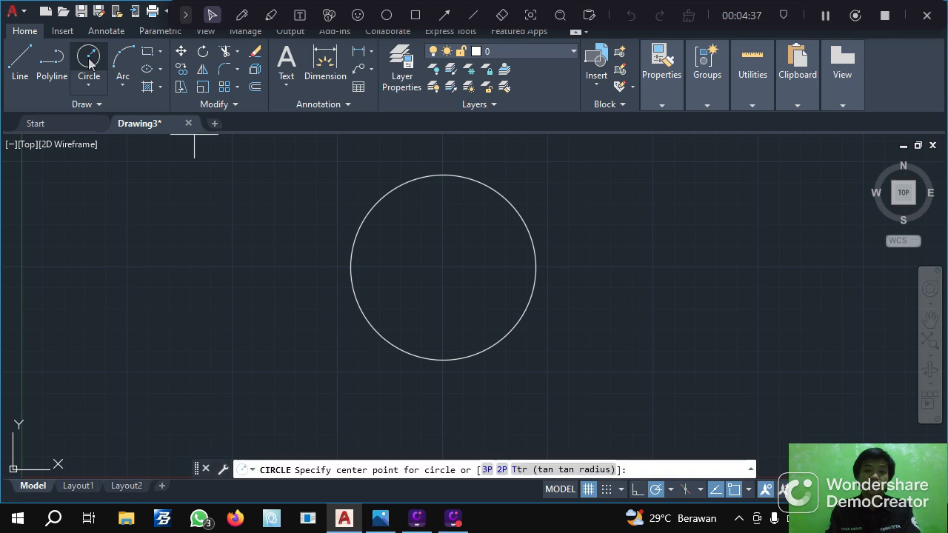
pyautogui.click(445, 265)
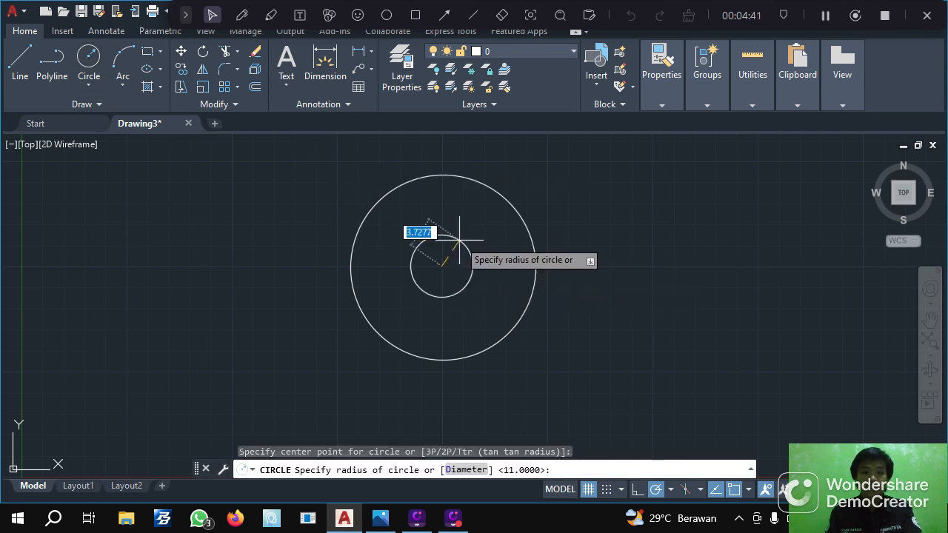
pyautogui.press('Return')
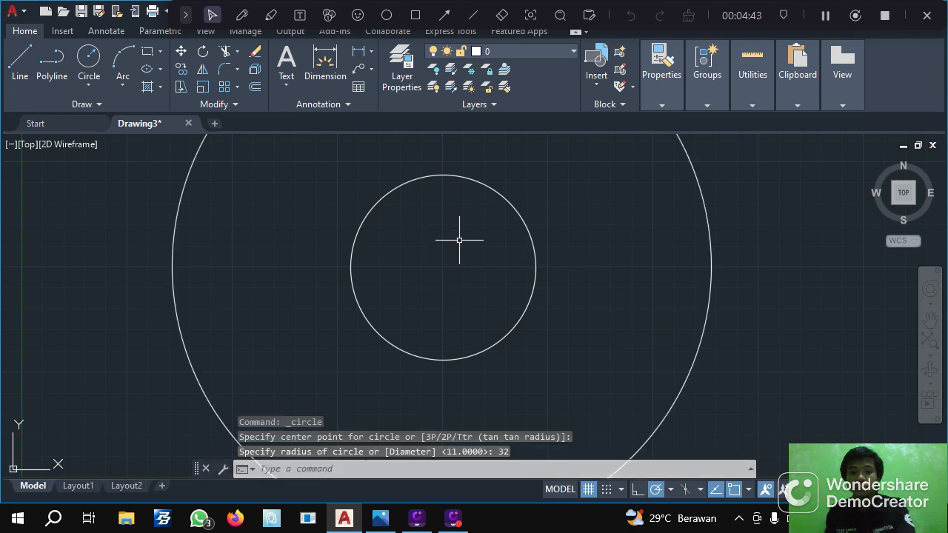
# Check the 114 centre distance in the reference image and draw a vertical line from the circles' centre to the large circle's top point
pyautogui.scroll(-4, 459, 240)
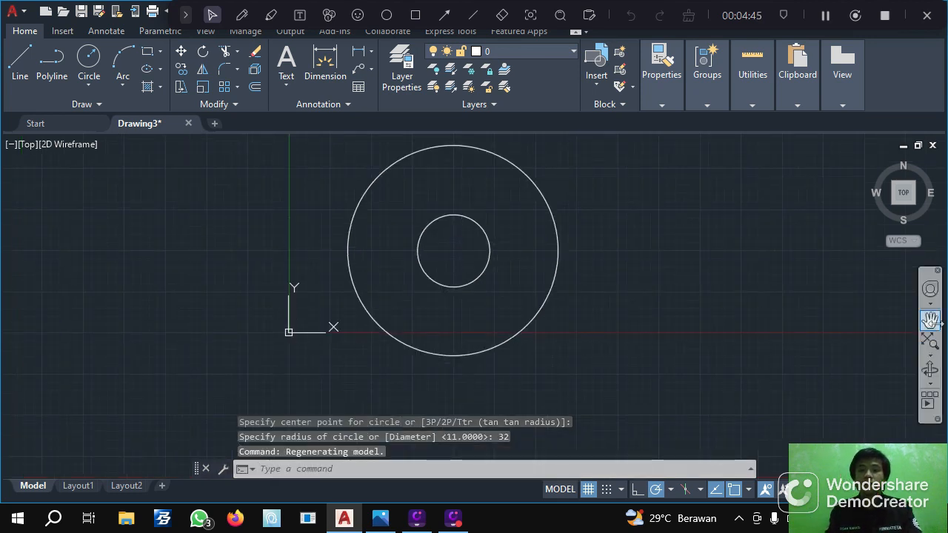
pyautogui.click(930, 318)
pyautogui.moveTo(759, 285)
pyautogui.mouseDown()
pyautogui.moveTo(673, 338)
pyautogui.moveTo(647, 337)
pyautogui.mouseUp()
pyautogui.press('Escape')
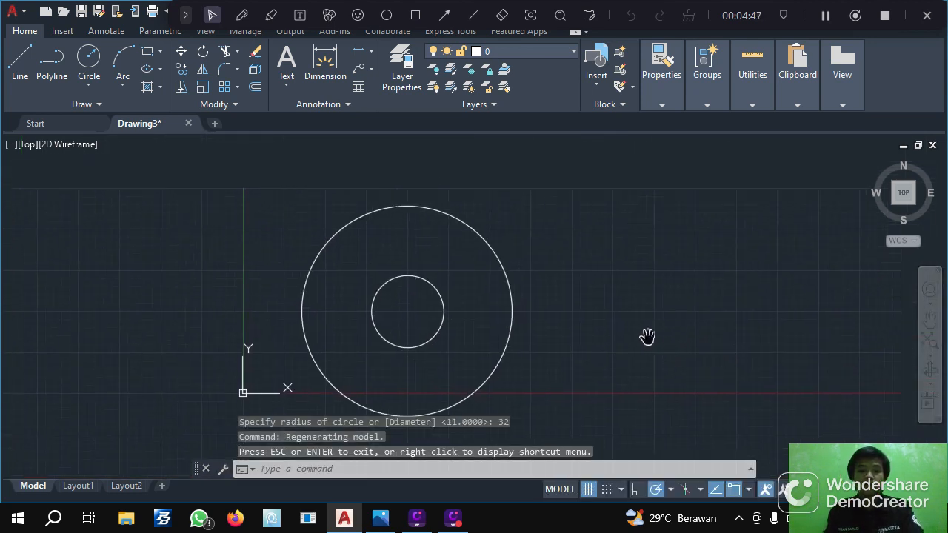
pyautogui.hotkey('alt', 'Tab')
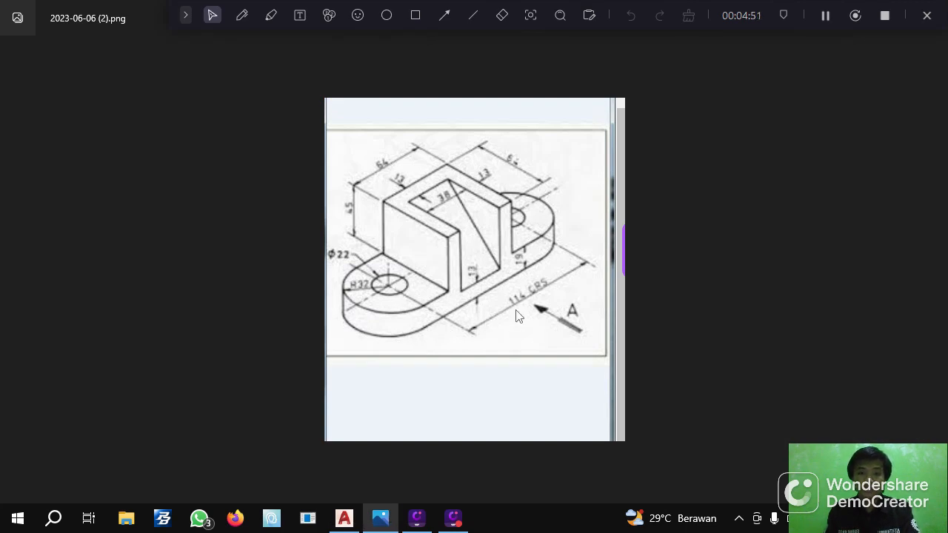
pyautogui.hotkey('alt', 'Tab')
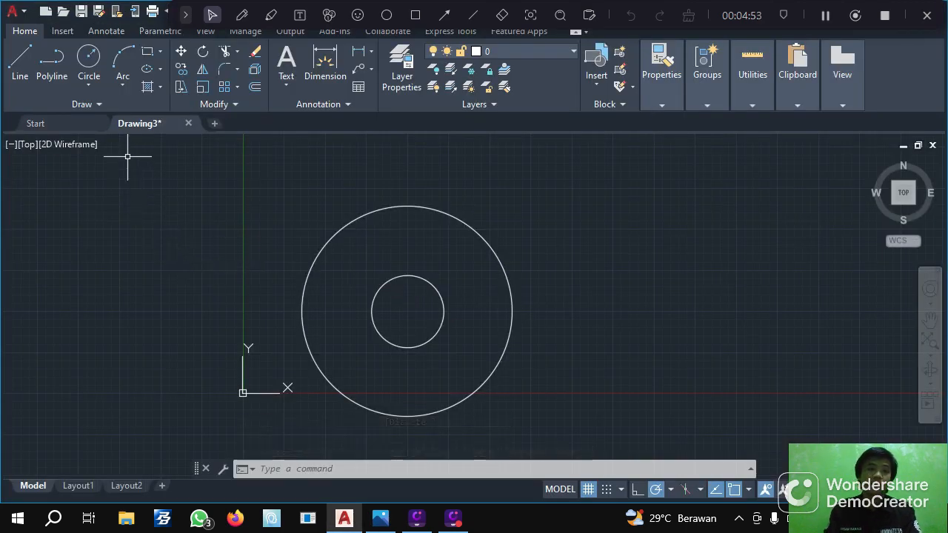
pyautogui.click(24, 64)
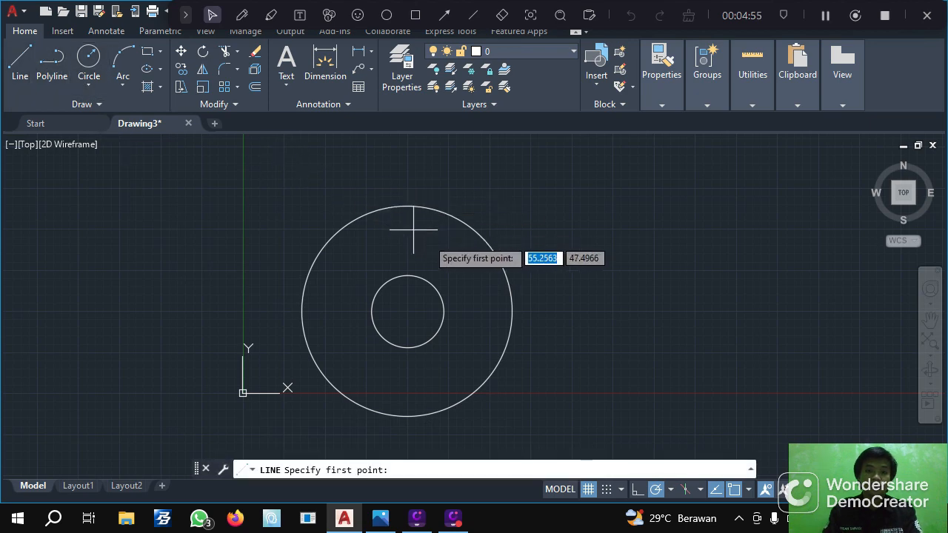
pyautogui.click(406, 203)
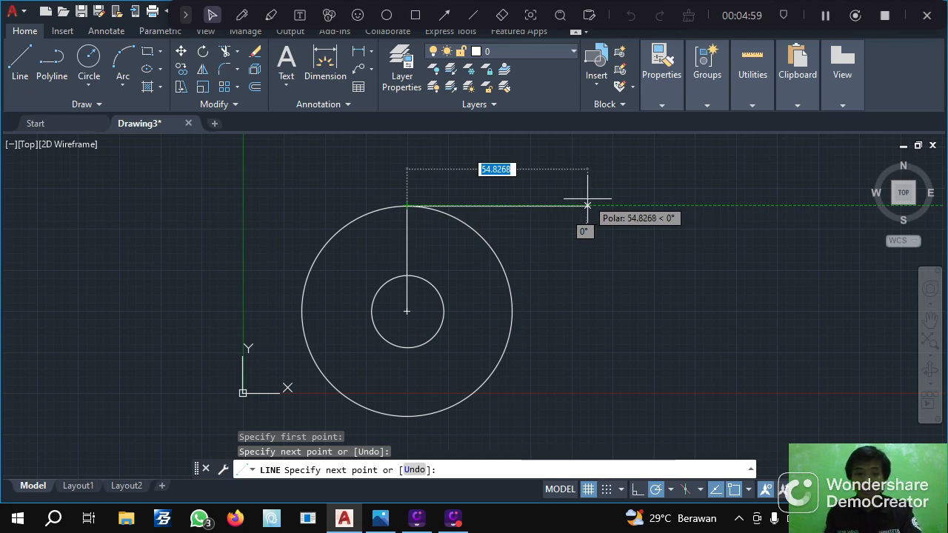
# Continue the line horizontally to the right from the large circle's top point with two consecutive 56-unit segments
pyautogui.write('56')
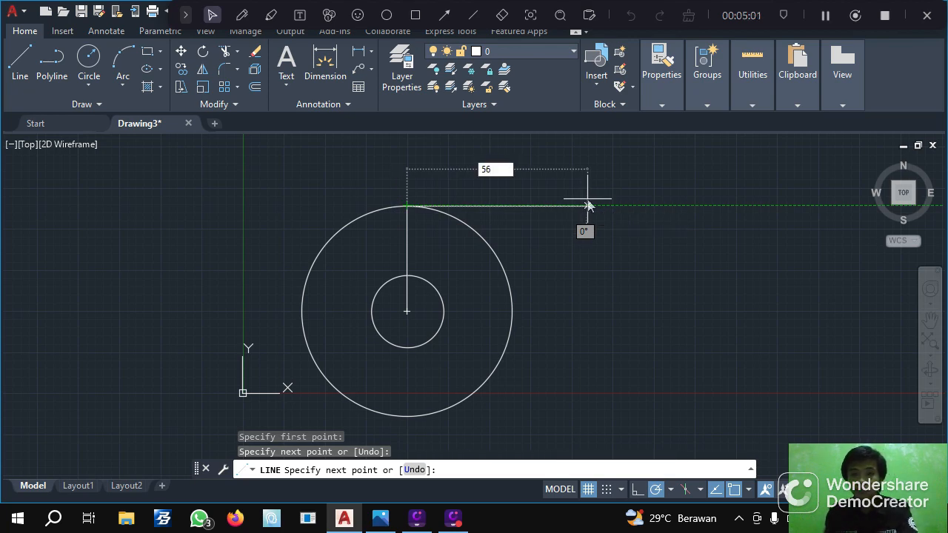
pyautogui.press('Return')
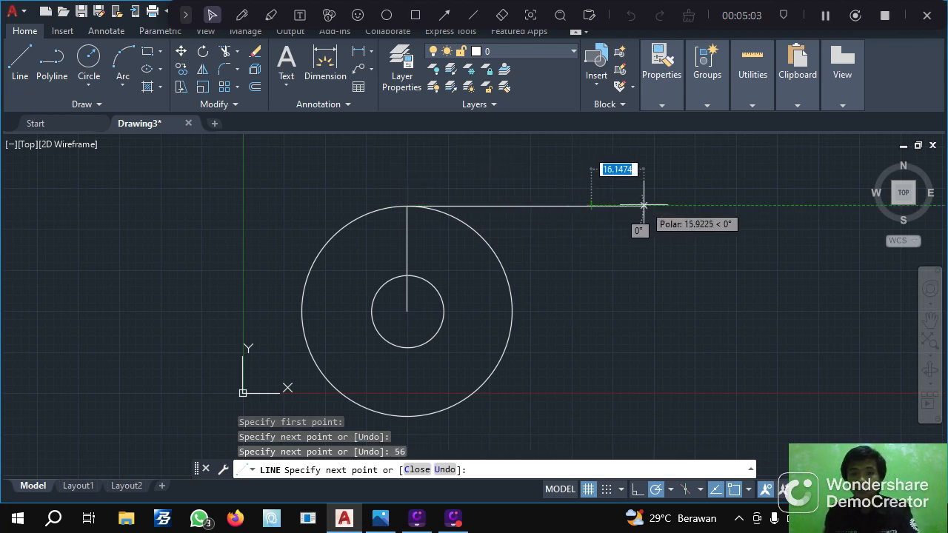
pyautogui.write('56')
pyautogui.press('Return')
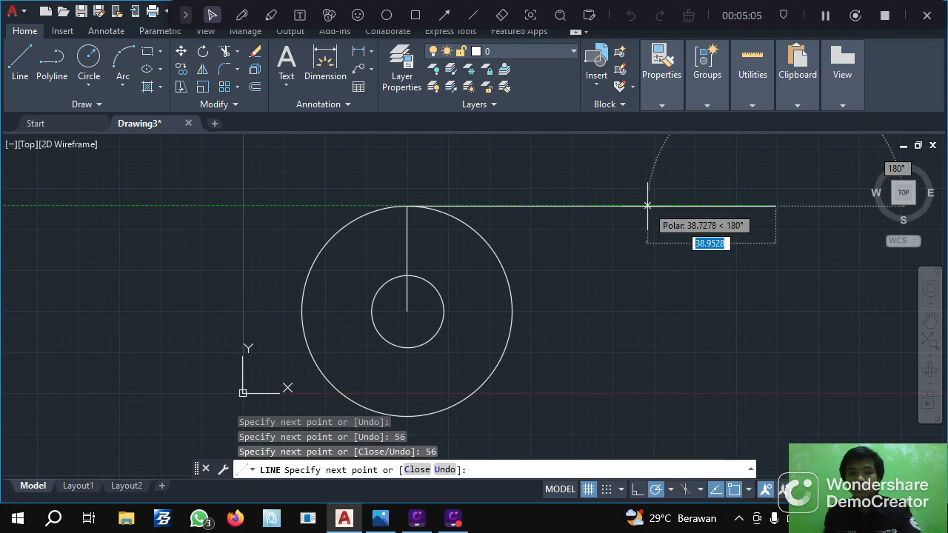
pyautogui.press('Escape')
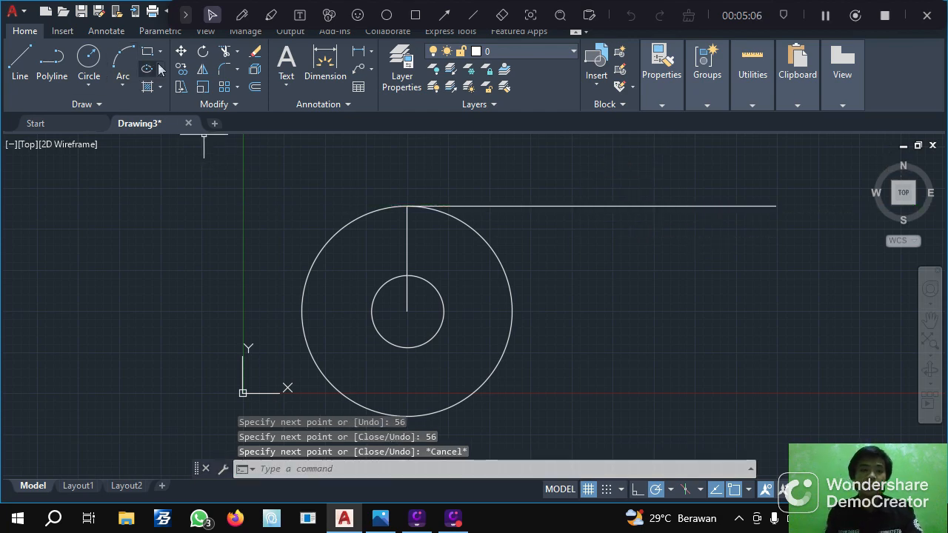
# Trim away the whole vertical line between the circles' centre and the large circle's top point
pyautogui.click(224, 51)
pyautogui.moveTo(414, 229); pyautogui.dragTo(405, 228)
pyautogui.click(408, 302)
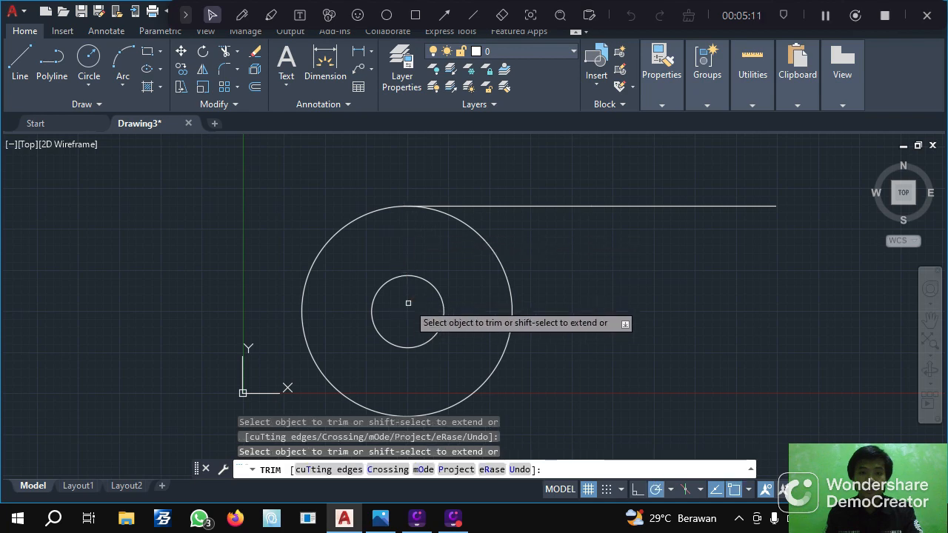
pyautogui.press('Escape')
# Copy the two upper horizontal line segments from the large circle's top point to its bottom point
pyautogui.write('c')
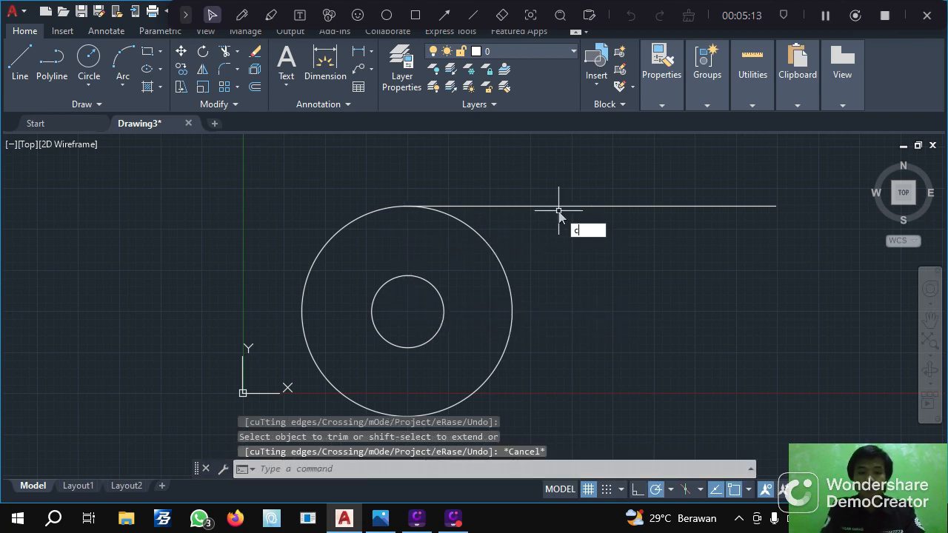
pyautogui.write('opy')
pyautogui.click(616, 245)
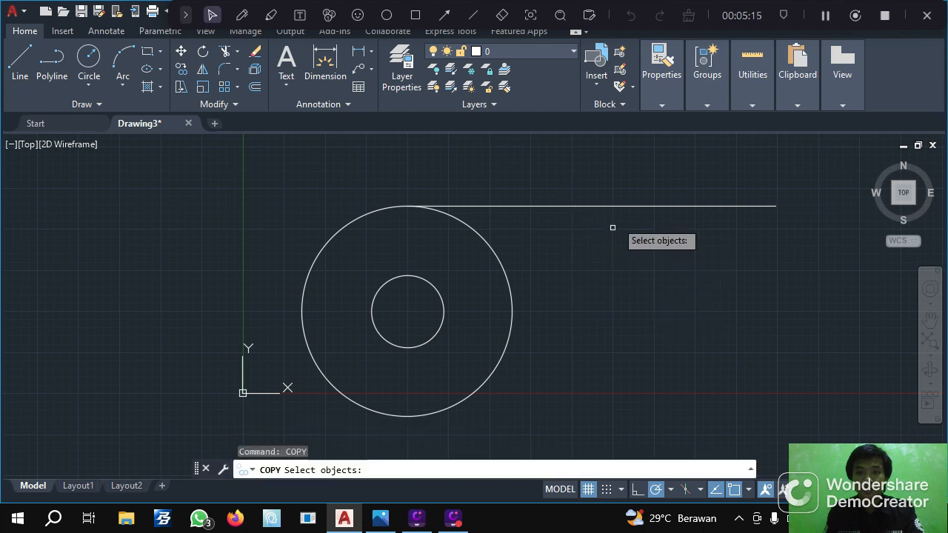
pyautogui.click(643, 205)
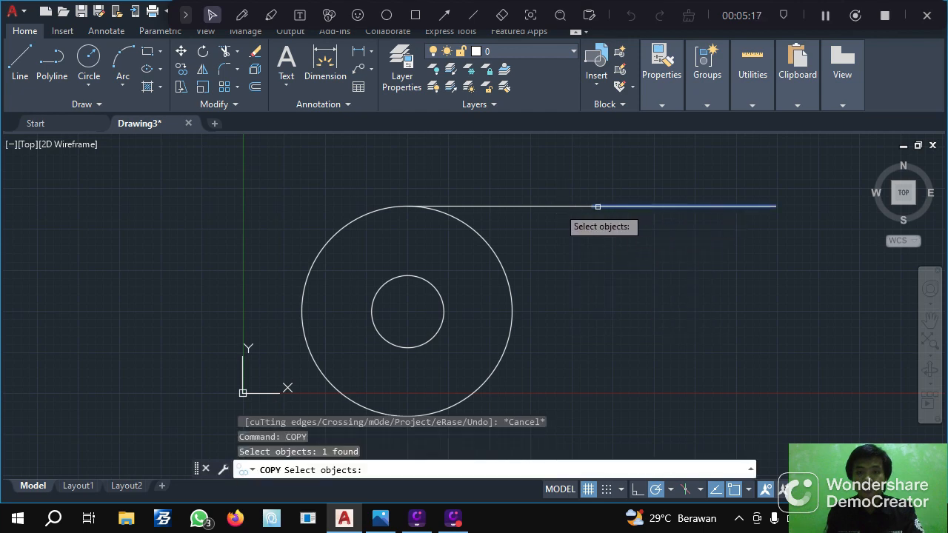
pyautogui.click(546, 207)
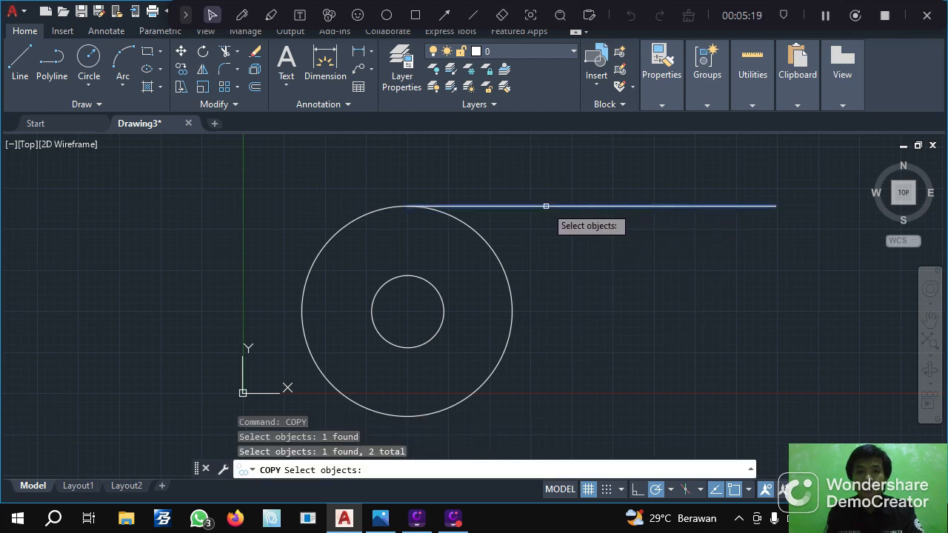
pyautogui.press('Return')
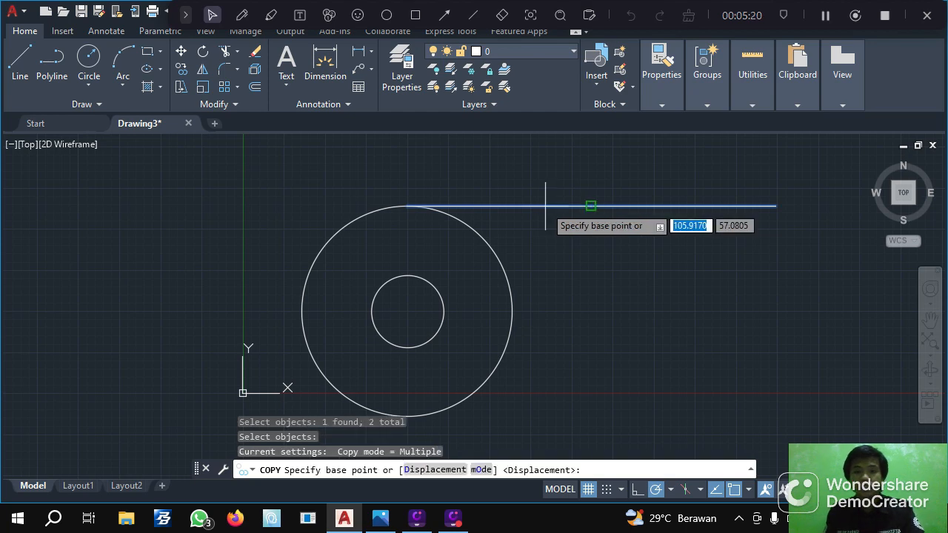
pyautogui.click(406, 205)
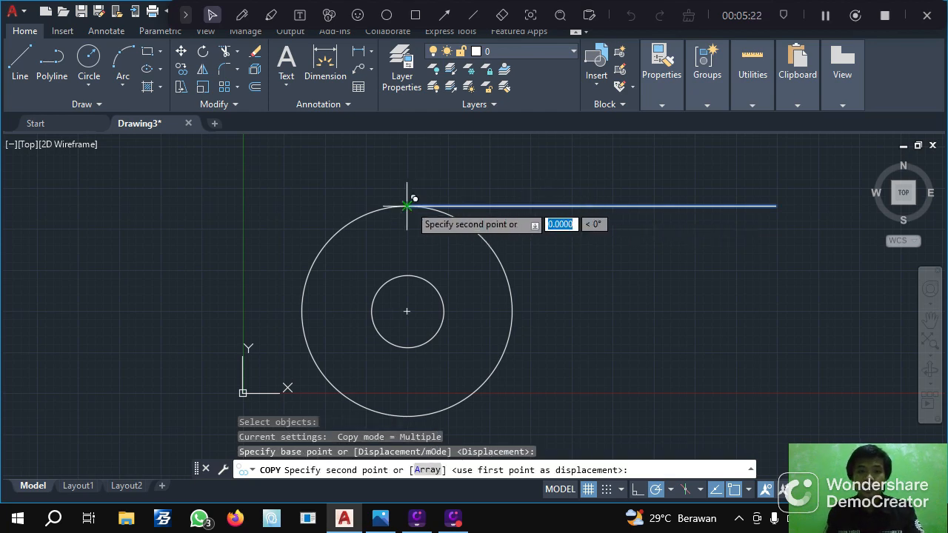
pyautogui.click(406, 416)
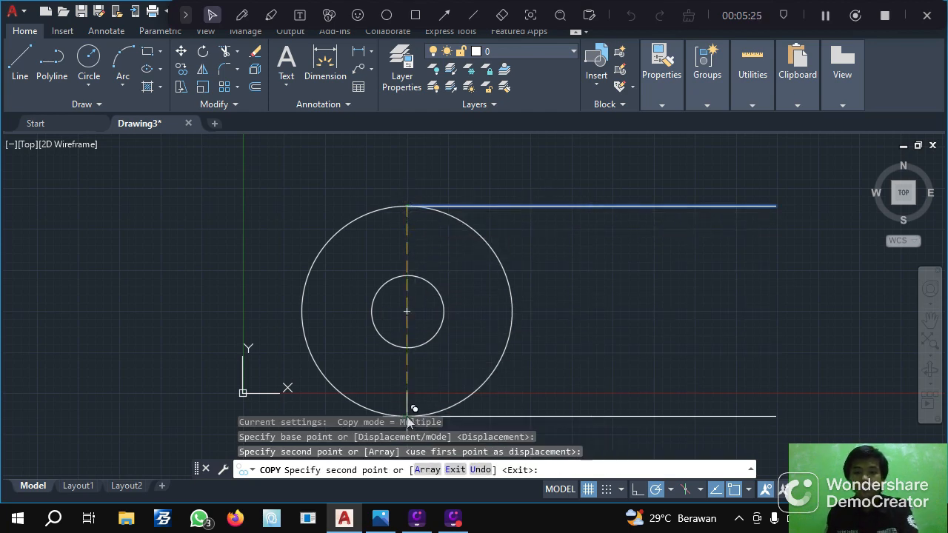
pyautogui.press('Return')
pyautogui.press('Escape')
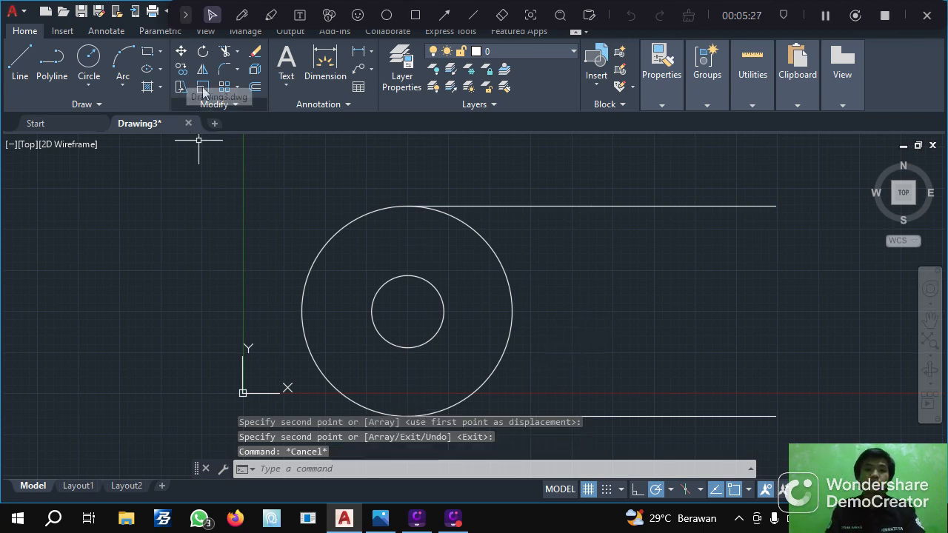
# Trim away the right half of the large circle between the two horizontal edges
pyautogui.click(225, 52)
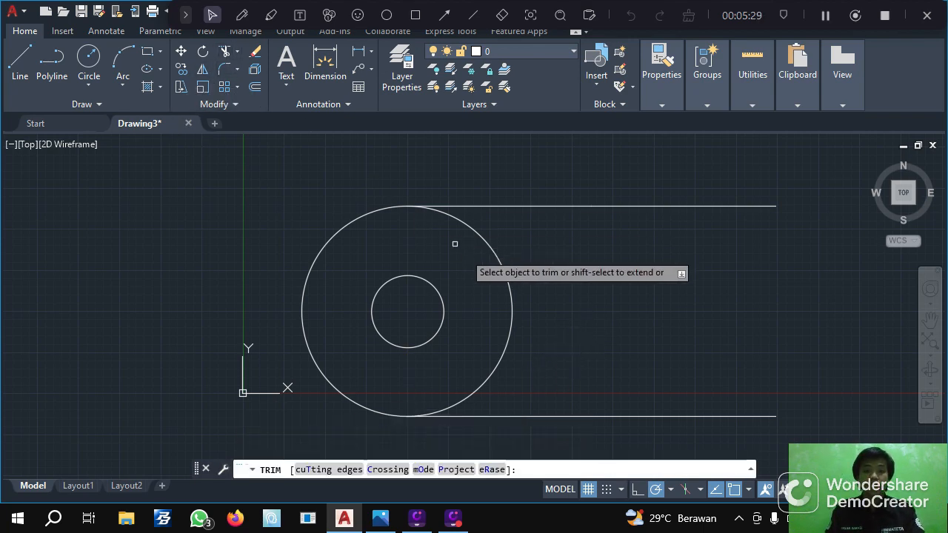
pyautogui.click(509, 287)
pyautogui.press('Escape')
# Mirror the small circle and rounded end about a vertical line through the lower edge's midpoint, keeping the source objects
pyautogui.scroll(-2, 509, 287)
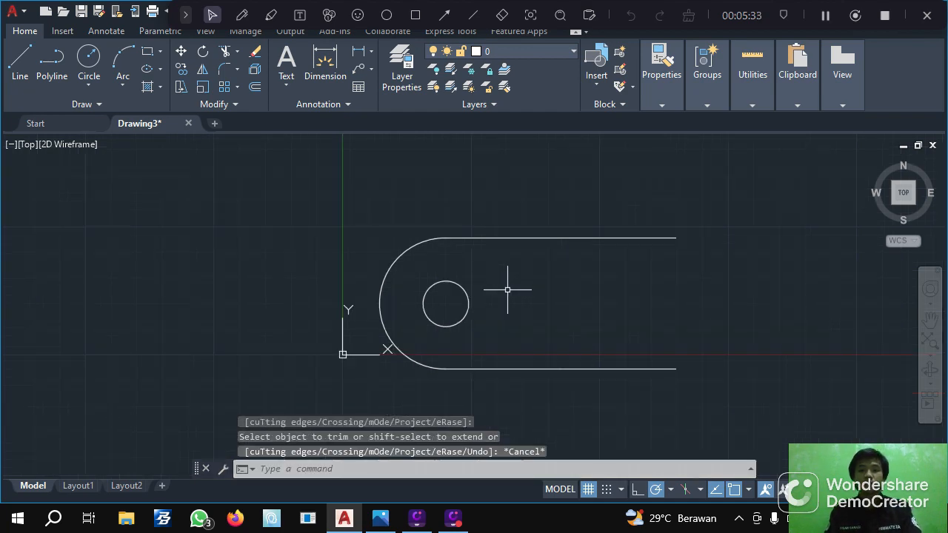
pyautogui.scroll(2, 508, 291)
pyautogui.scroll(-2, 518, 317)
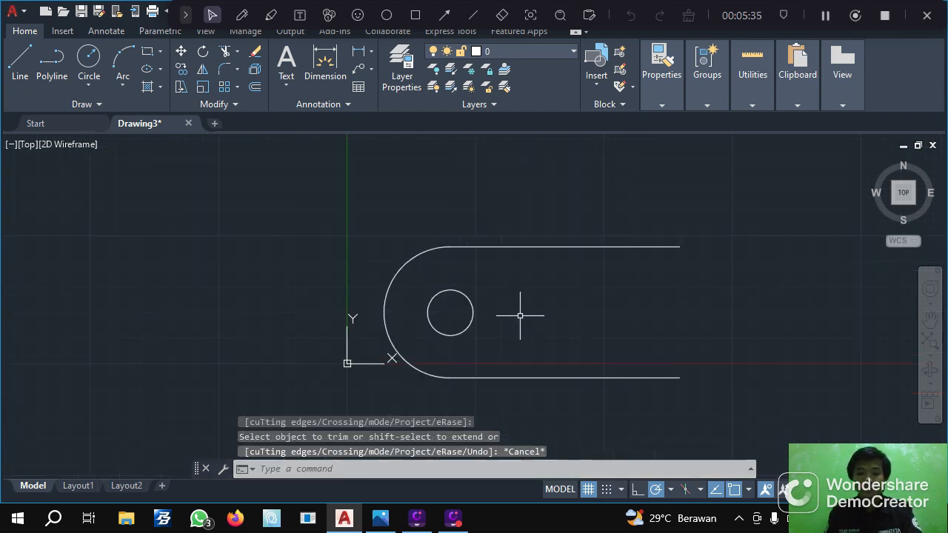
pyautogui.write('miror')
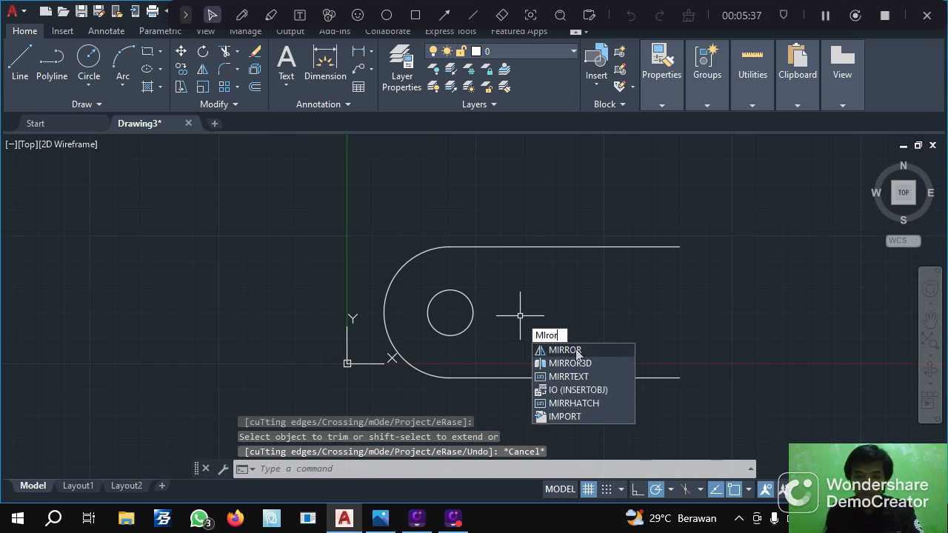
pyautogui.press('Return')
pyautogui.click(472, 310)
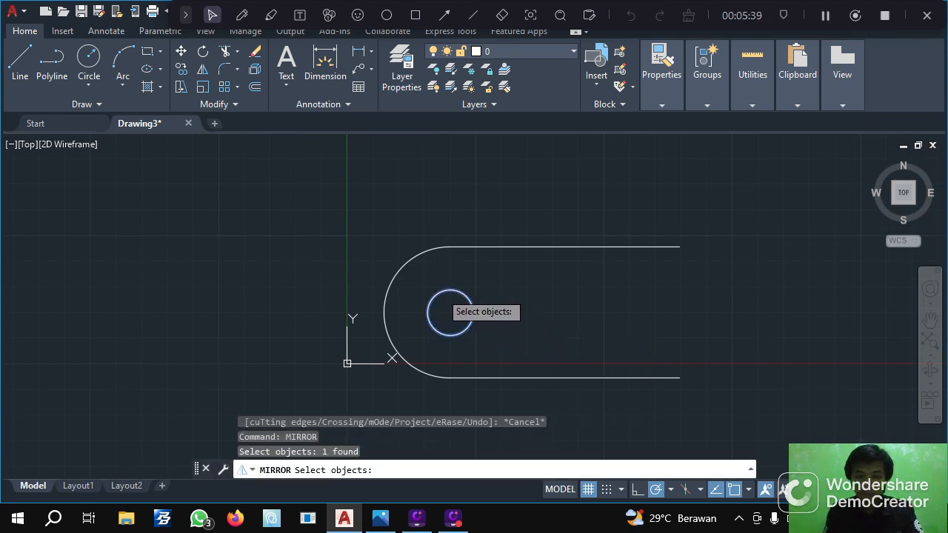
pyautogui.click(409, 265)
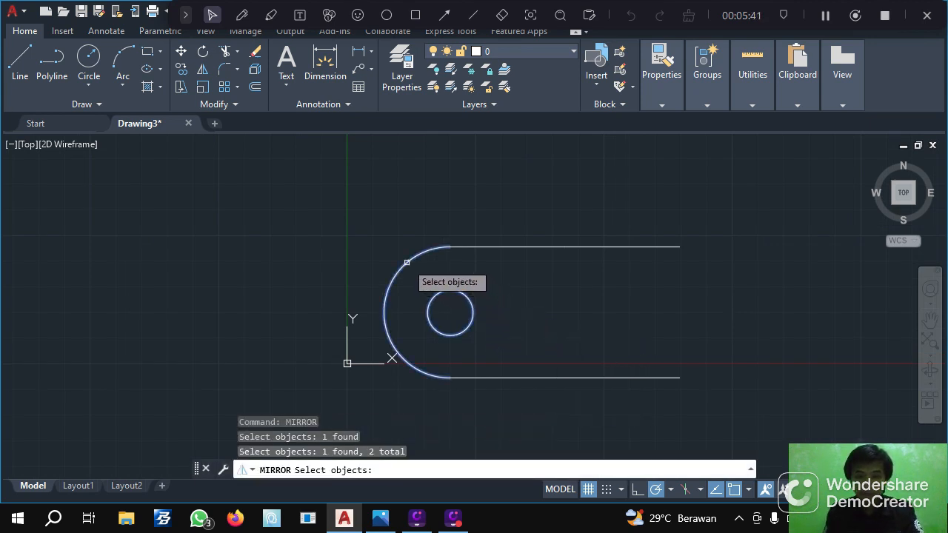
pyautogui.press('Return')
pyautogui.click(558, 378)
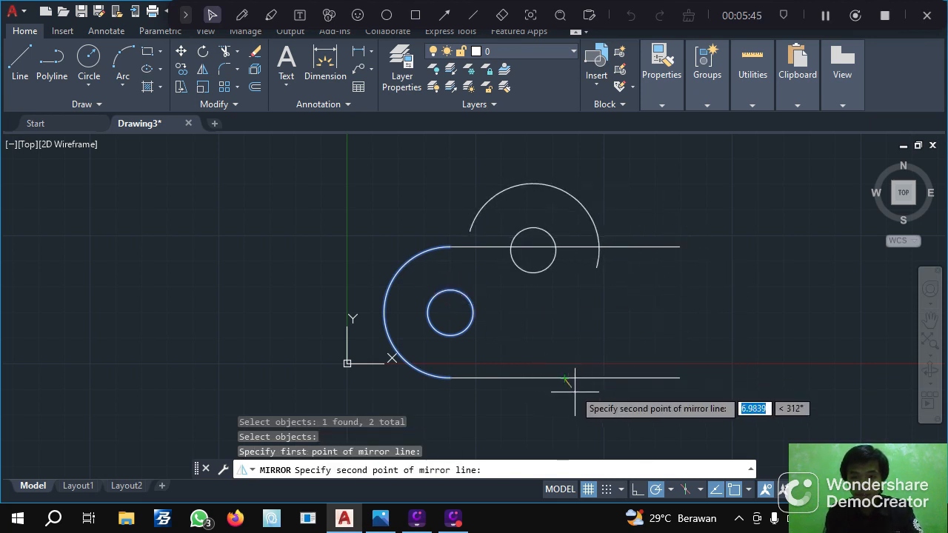
pyautogui.press('Return')
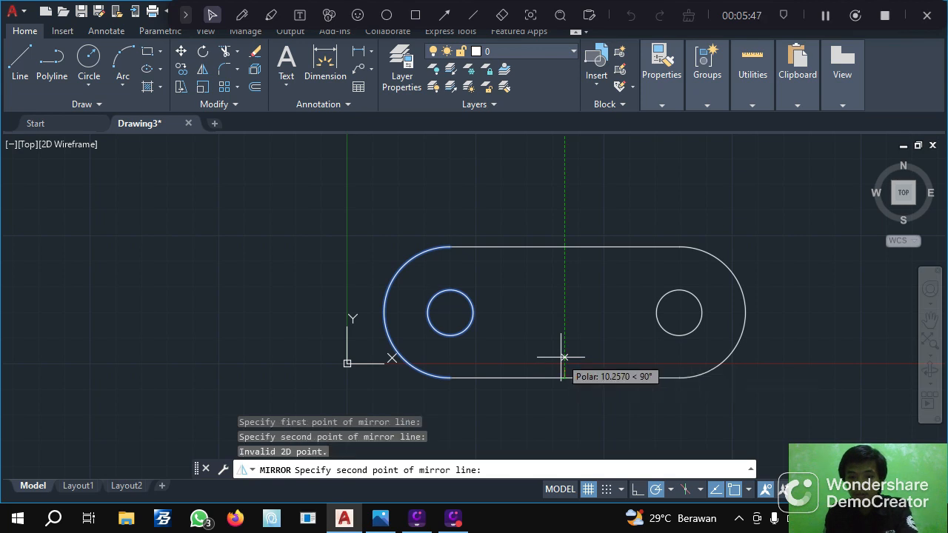
pyautogui.click(564, 357)
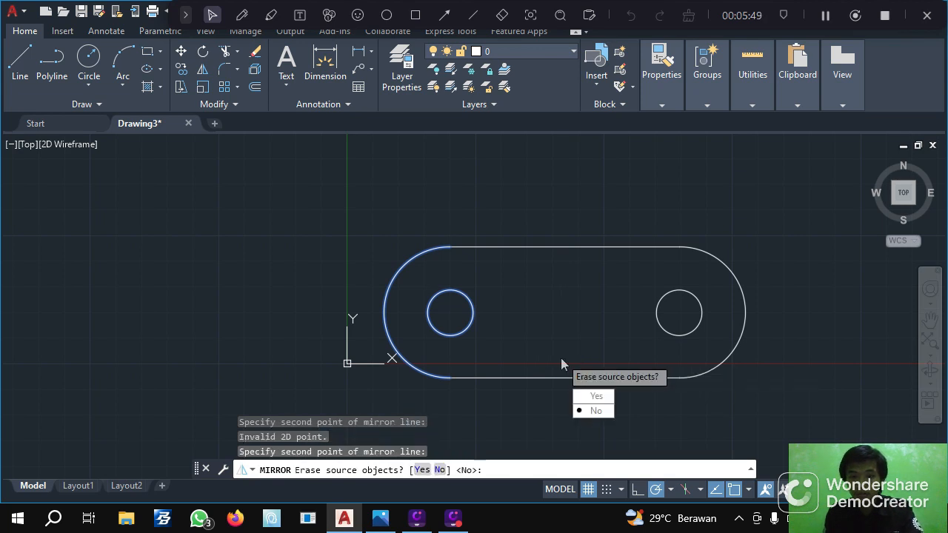
pyautogui.press('Return')
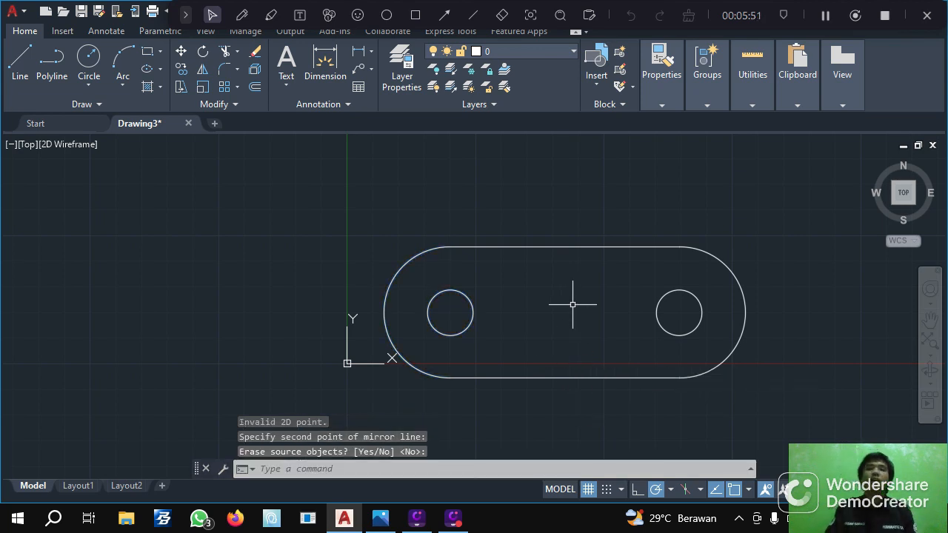
# Check the reference image, then draw a line about 24 units right from the left arc's upper end and vertically down to the lower edge
pyautogui.hotkey('alt', 'Tab')
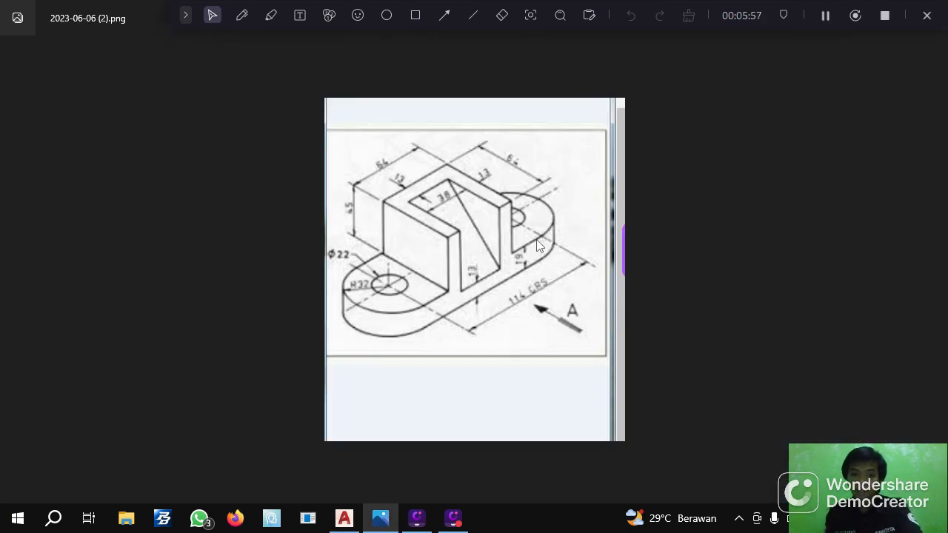
pyautogui.hotkey('alt', 'Tab')
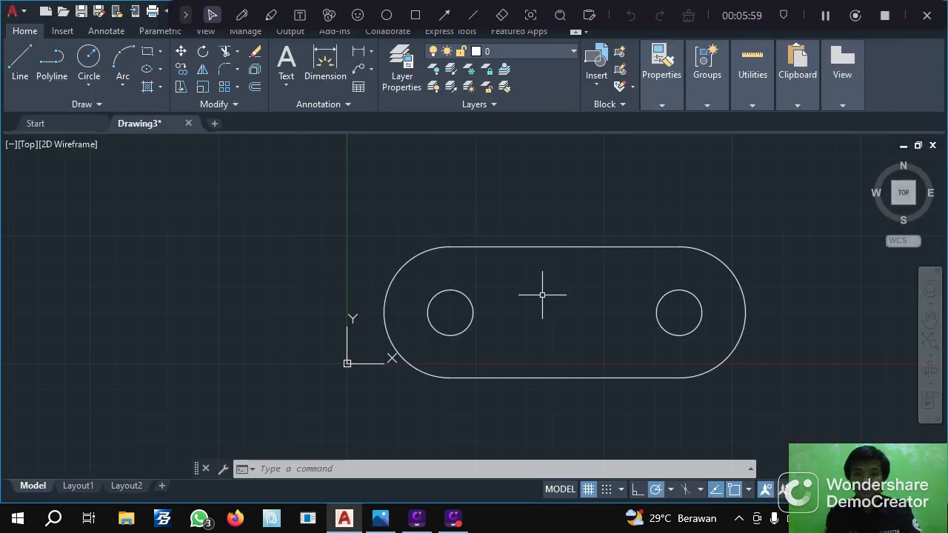
pyautogui.click(22, 59)
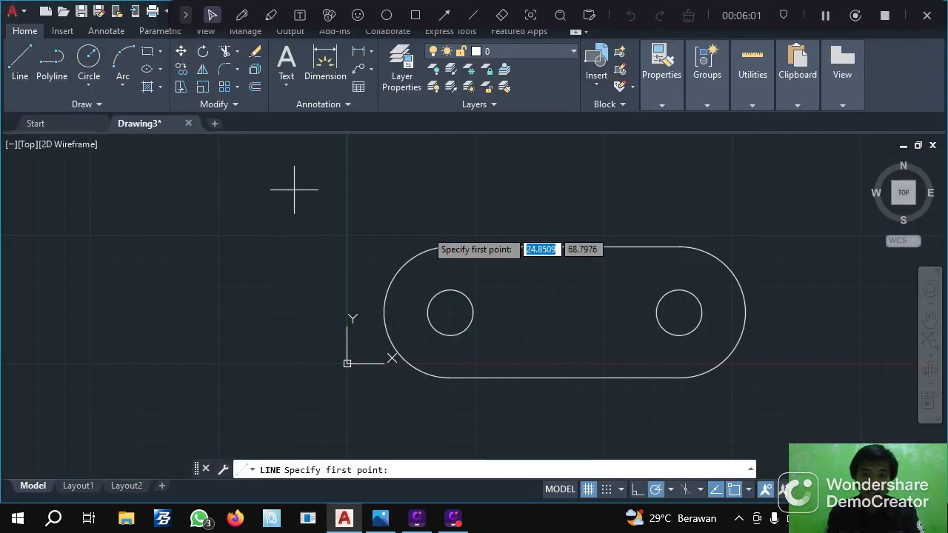
pyautogui.click(500, 246)
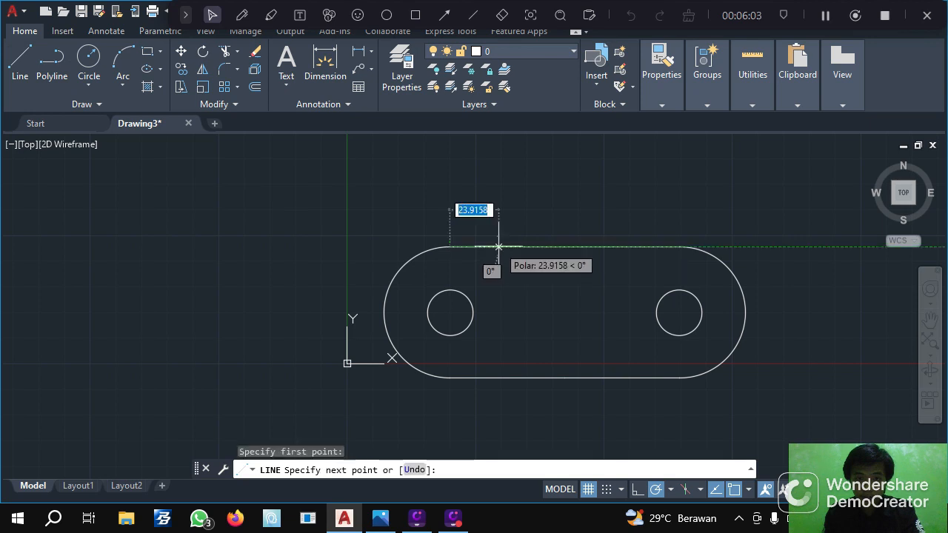
pyautogui.click(498, 378)
pyautogui.press('Return')
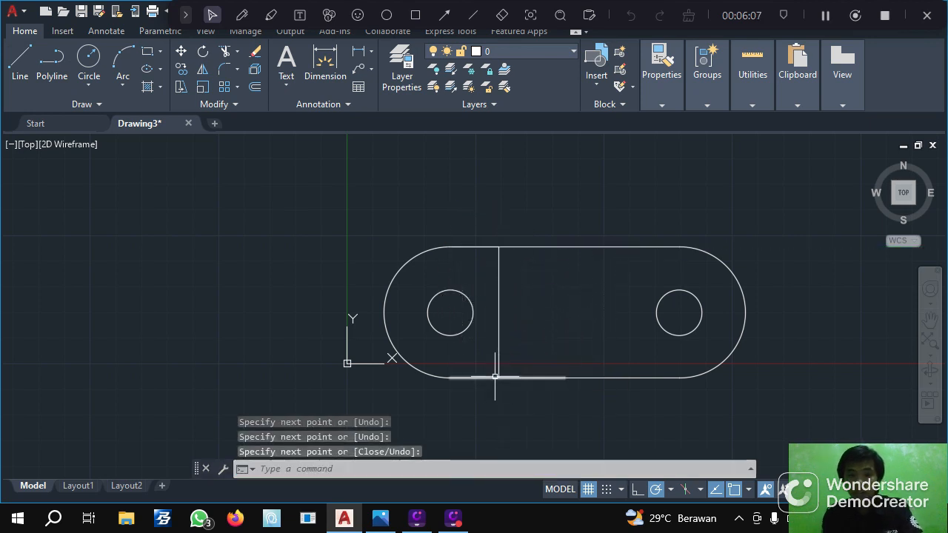
# Copy the vertical line beside the left hole 13 units to the right
pyautogui.write('c')
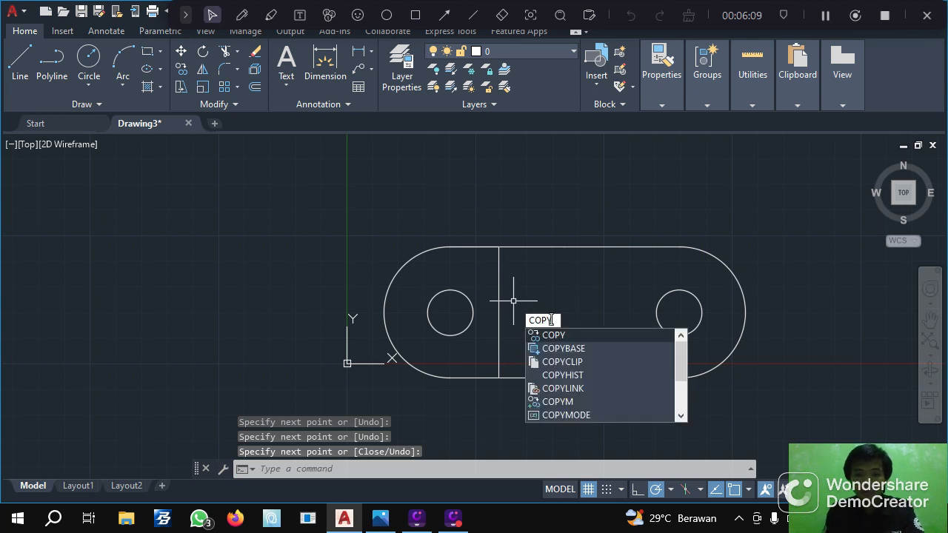
pyautogui.click(565, 337)
pyautogui.click(497, 247)
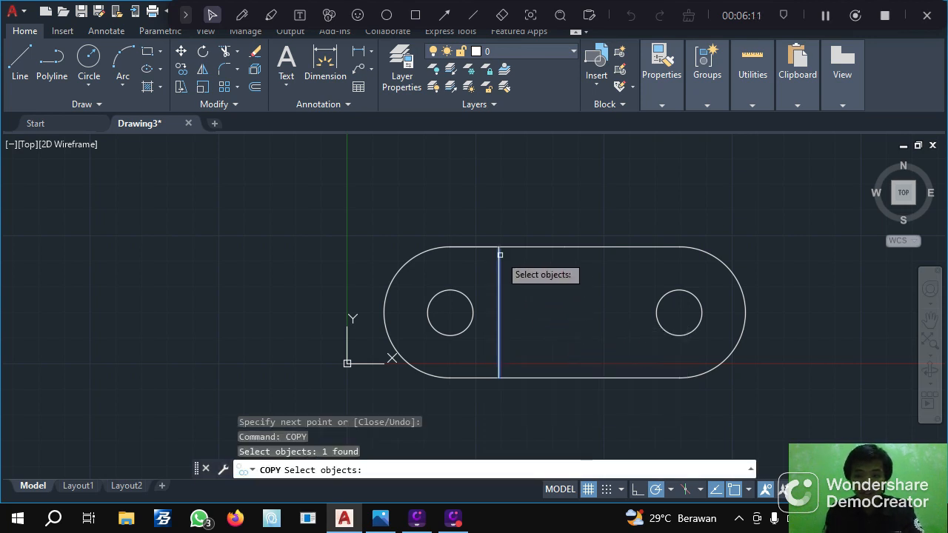
pyautogui.press('Return')
pyautogui.click(497, 247)
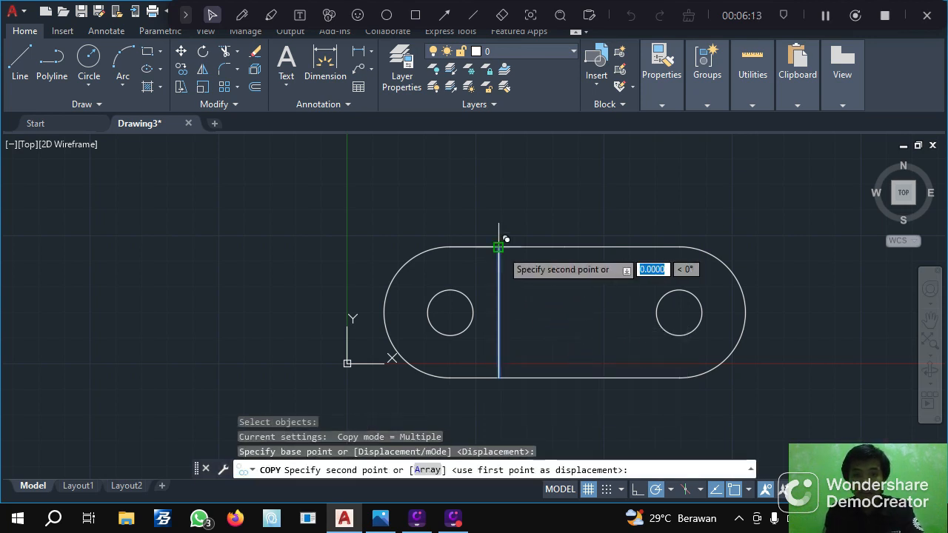
pyautogui.write('13')
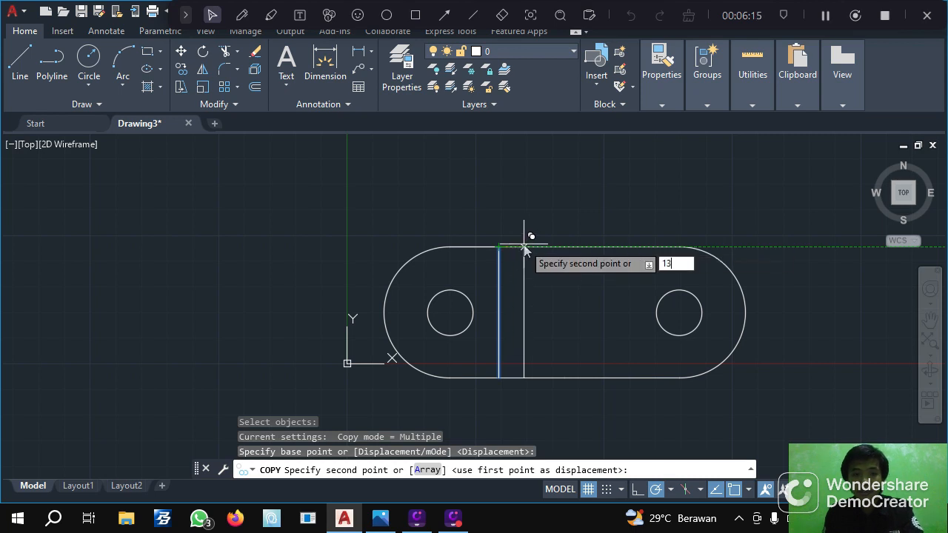
pyautogui.press('Return')
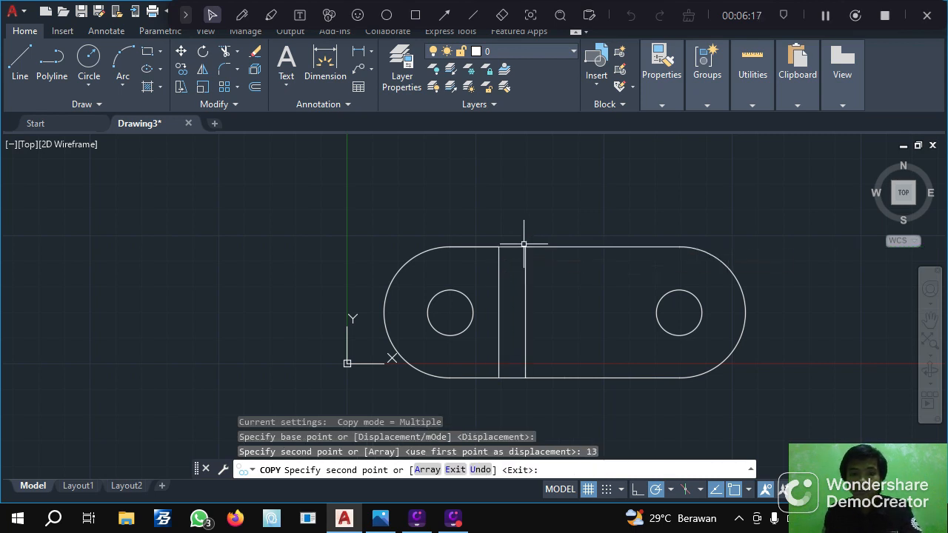
pyautogui.press('Escape')
# Recheck the reference image, then draw a line about 23 units left from the right arc's upper end and vertically down to the lower edge
pyautogui.hotkey('alt', 'Tab')
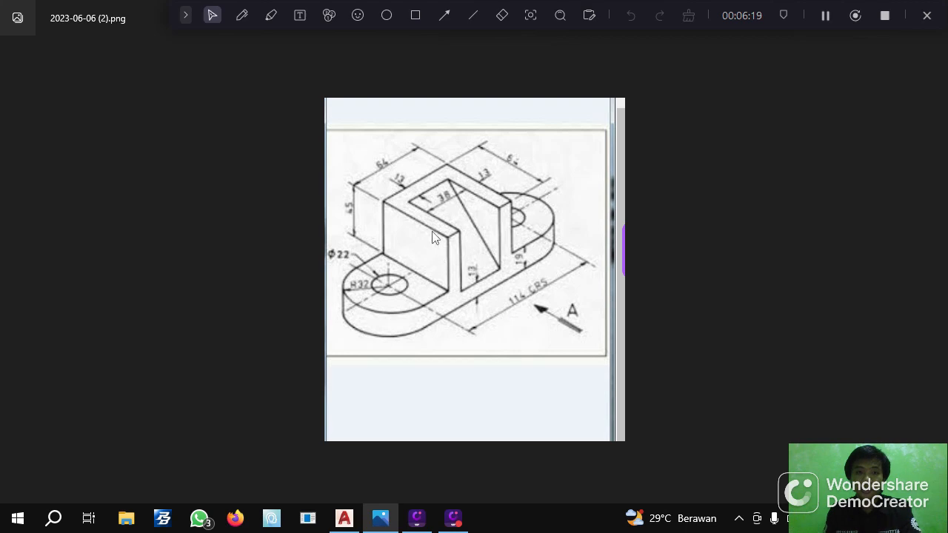
pyautogui.hotkey('alt', 'Tab')
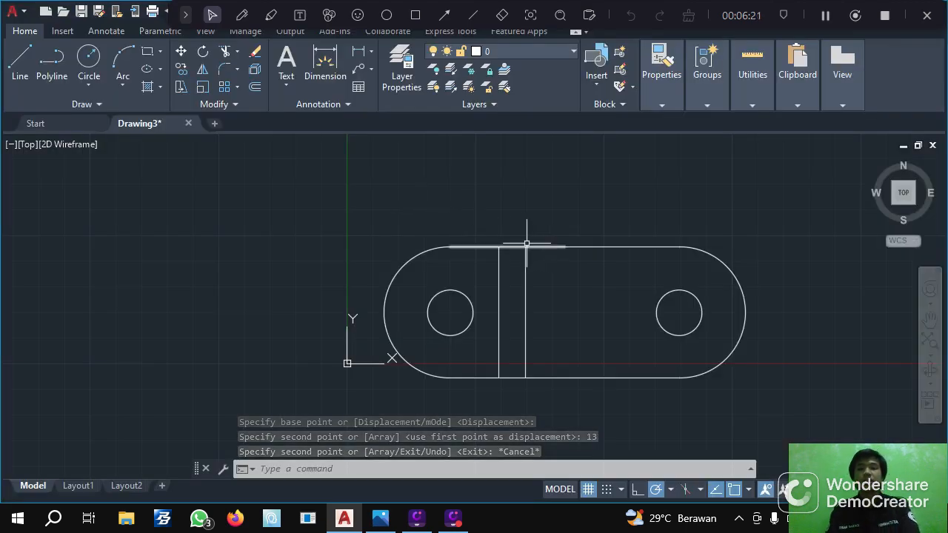
pyautogui.click(22, 56)
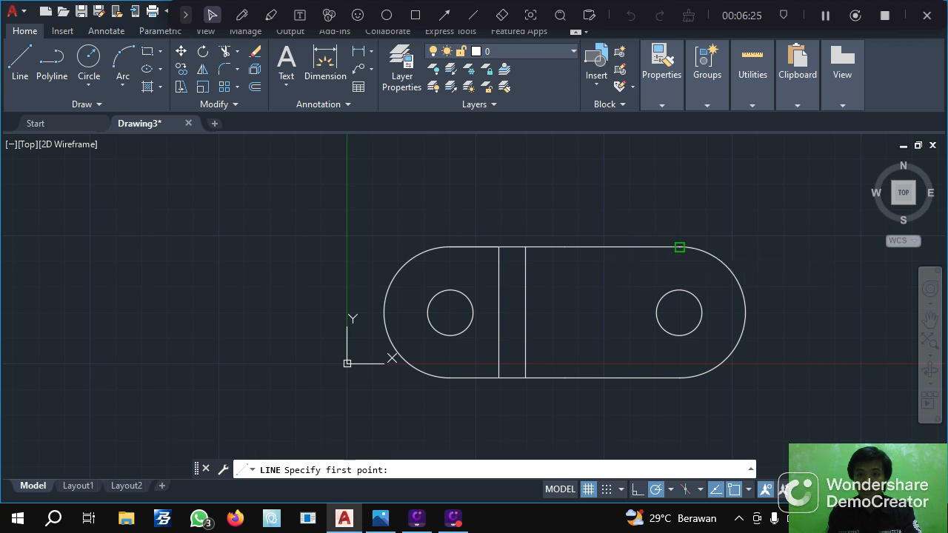
pyautogui.click(679, 247)
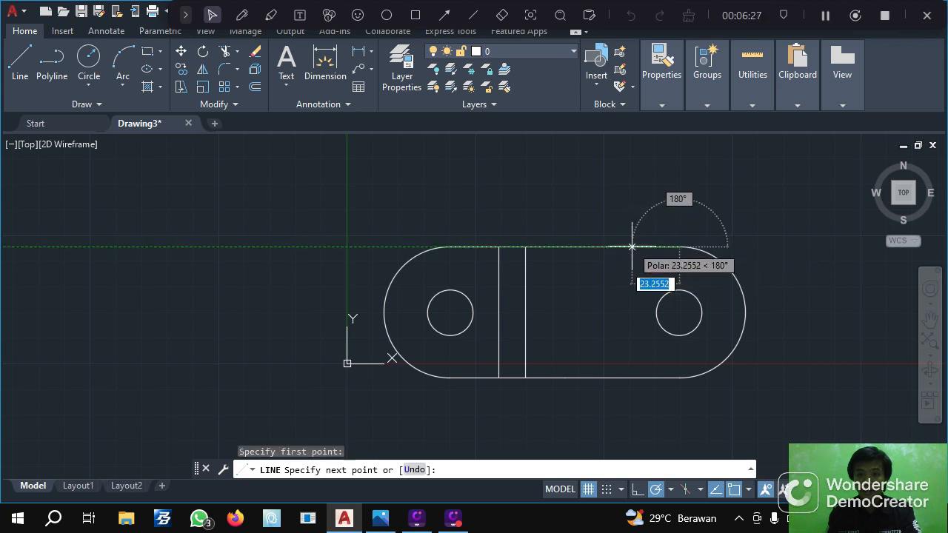
pyautogui.click(632, 247)
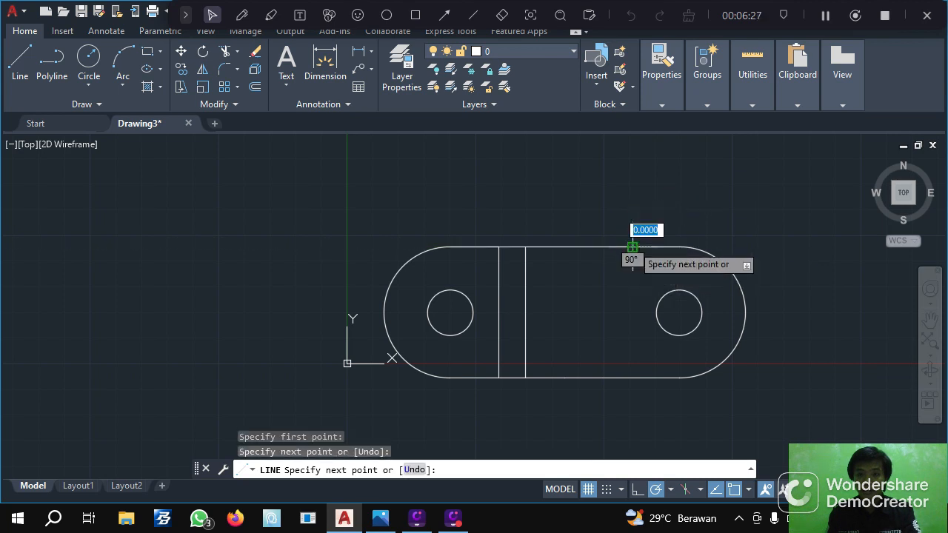
pyautogui.click(633, 378)
pyautogui.press('Return')
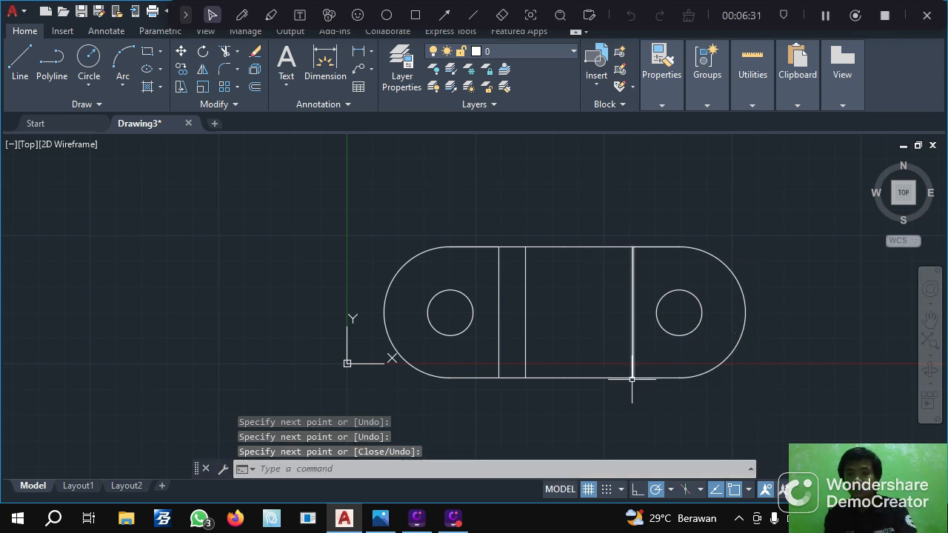
# Copy the vertical line beside the right hole 13 units to the left, using its upper end as base point
pyautogui.write('copy')
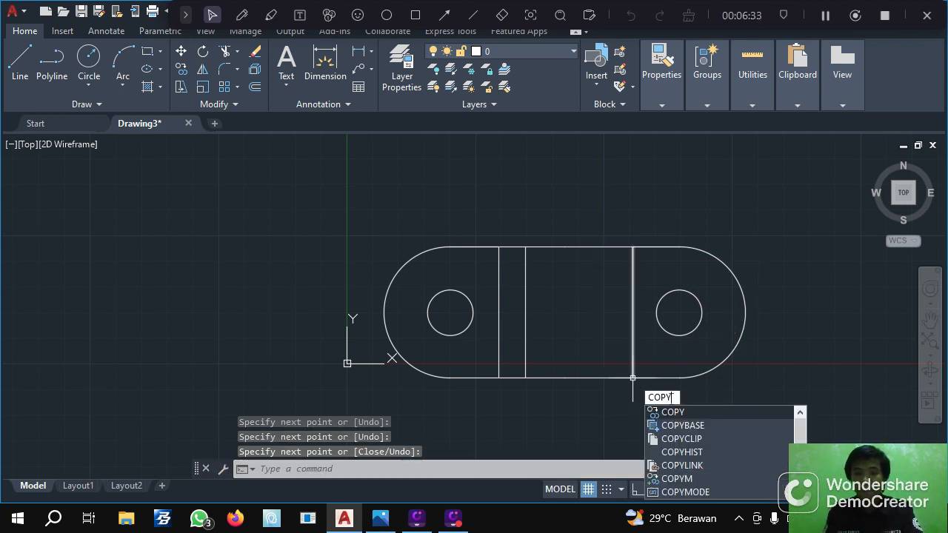
pyautogui.press('Return')
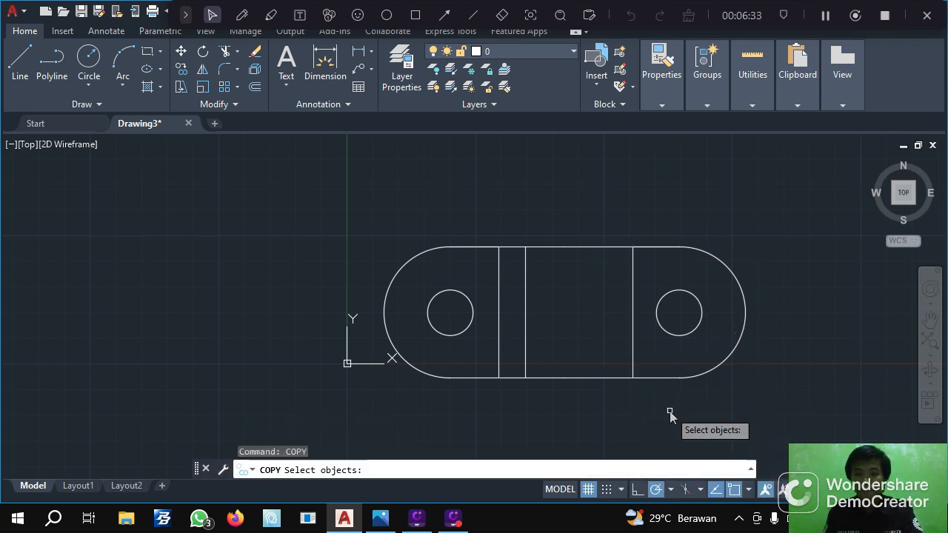
pyautogui.click(633, 267)
pyautogui.press('Return')
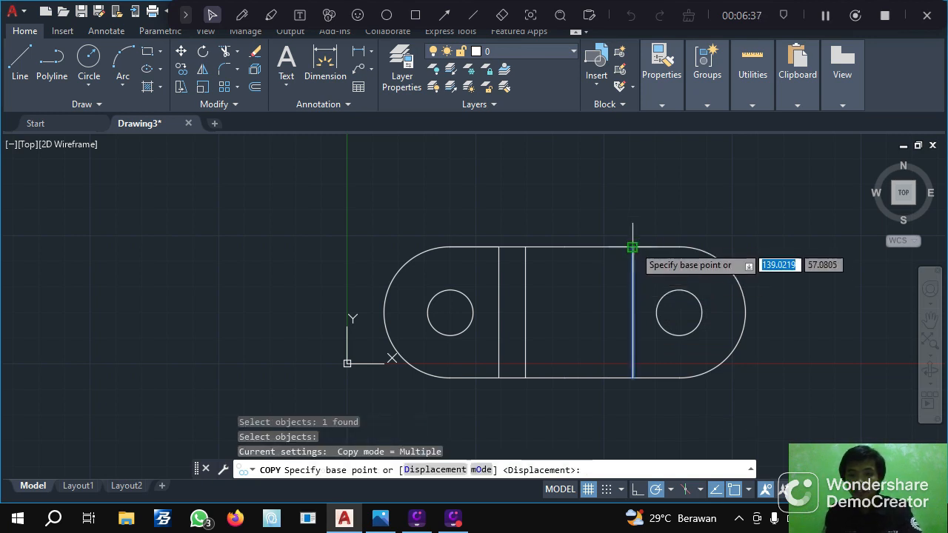
pyautogui.click(632, 247)
pyautogui.write('21')
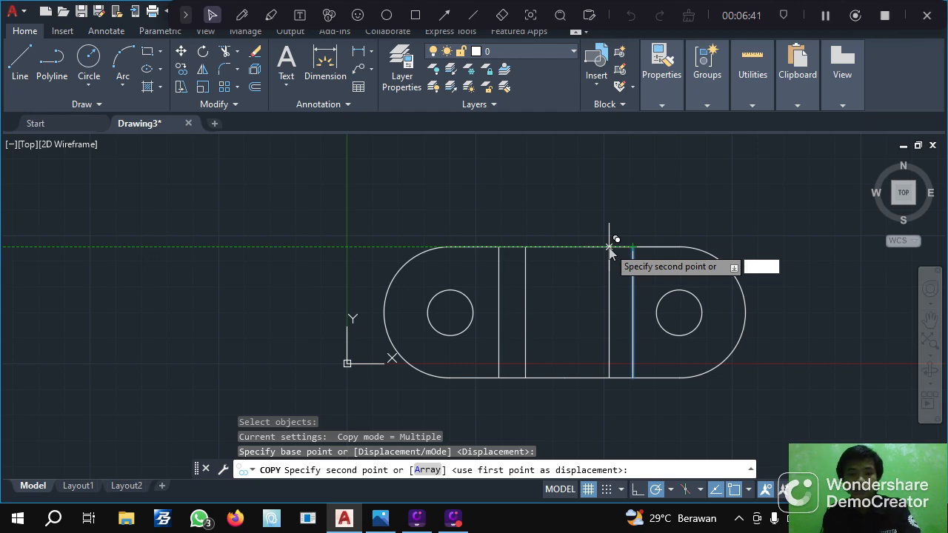
pyautogui.press('Return')
pyautogui.press('Escape')
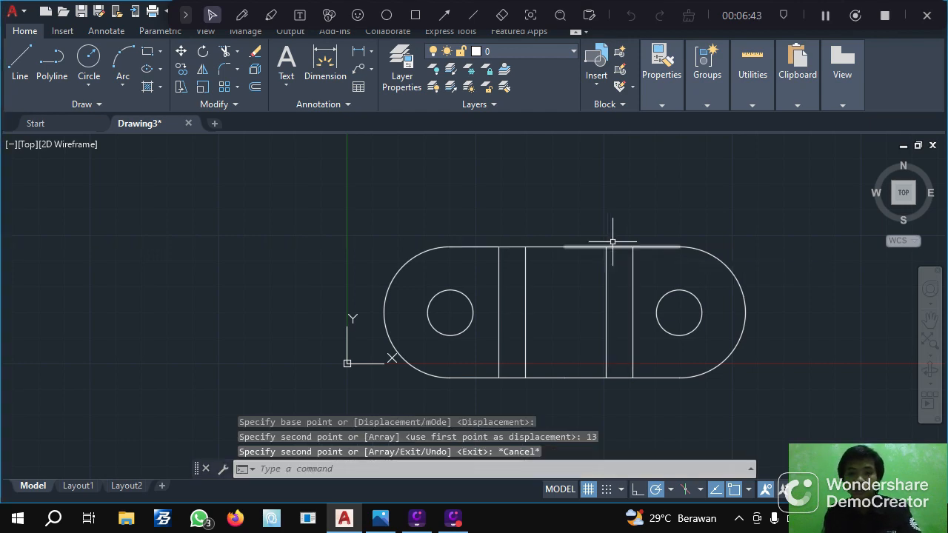
# Check the reference image, then draw a horizontal line above the outline, spanning roughly from the left hole's center to the right hole's center
pyautogui.hotkey('alt', 'Tab')
pyautogui.hotkey('alt', 'Tab')
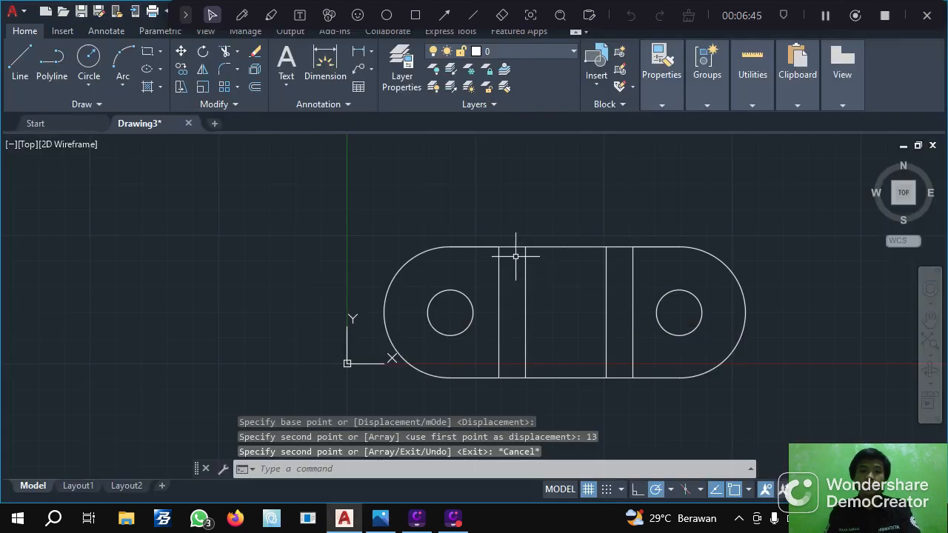
pyautogui.click(20, 60)
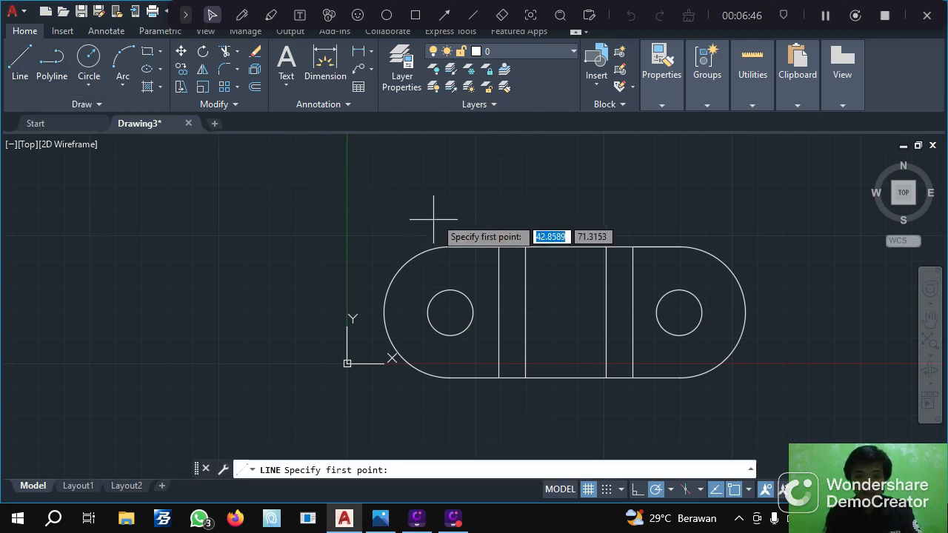
pyautogui.click(450, 186)
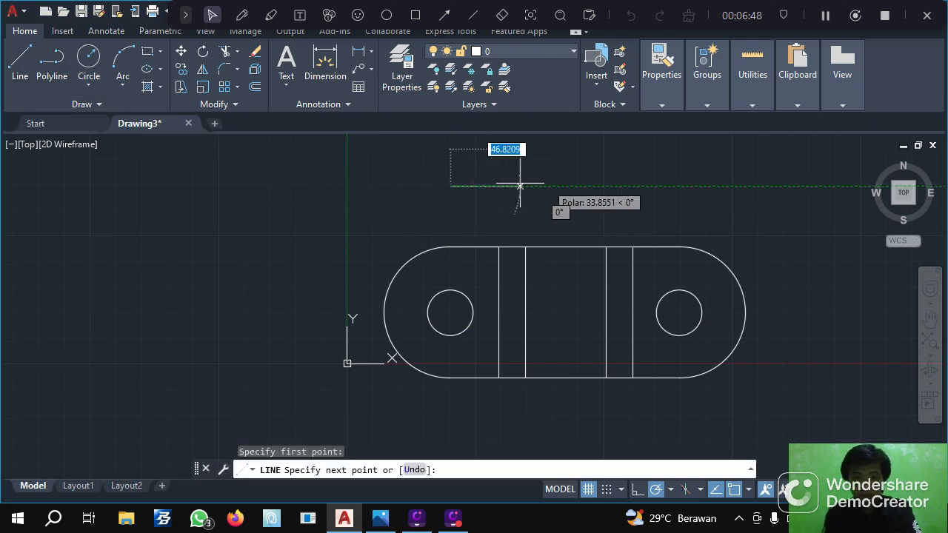
pyautogui.click(685, 186)
pyautogui.press('Return')
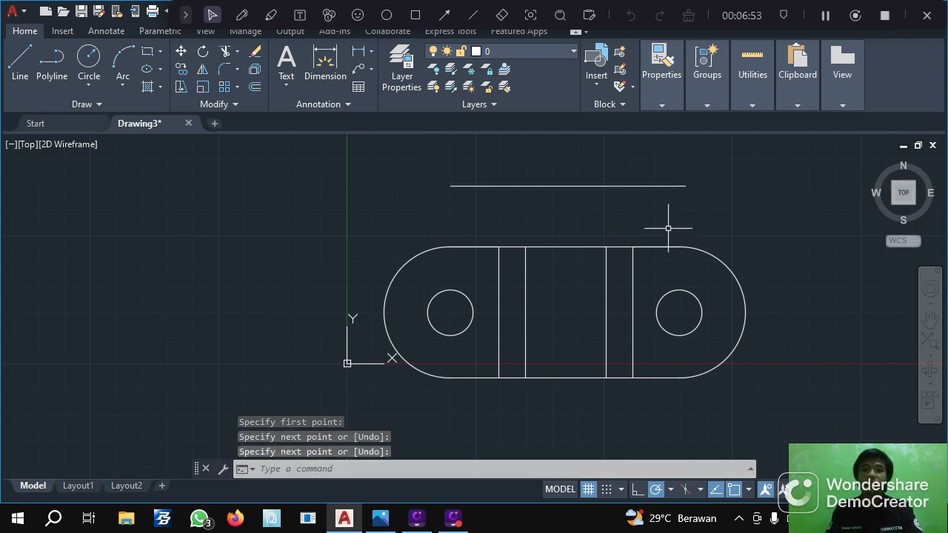
pyautogui.click(180, 52)
pyautogui.click(549, 175)
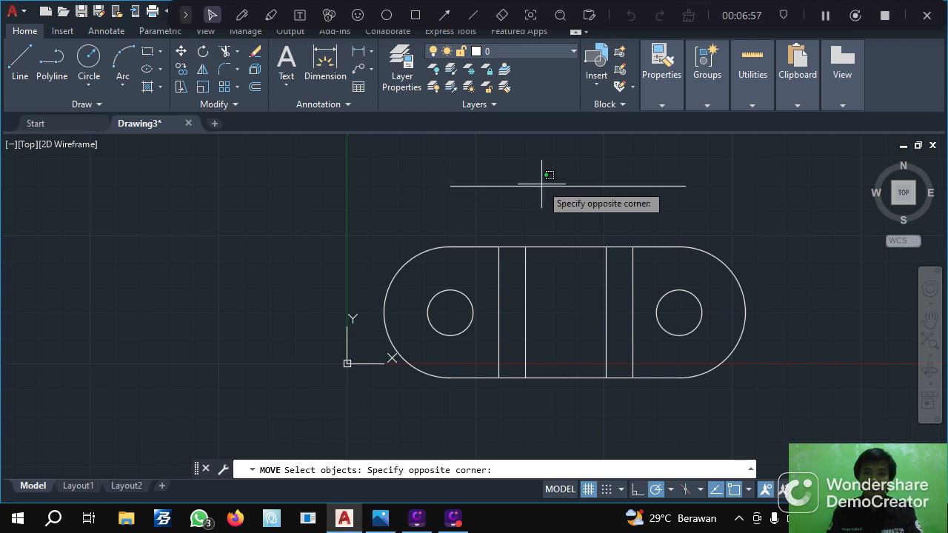
pyautogui.click(550, 177)
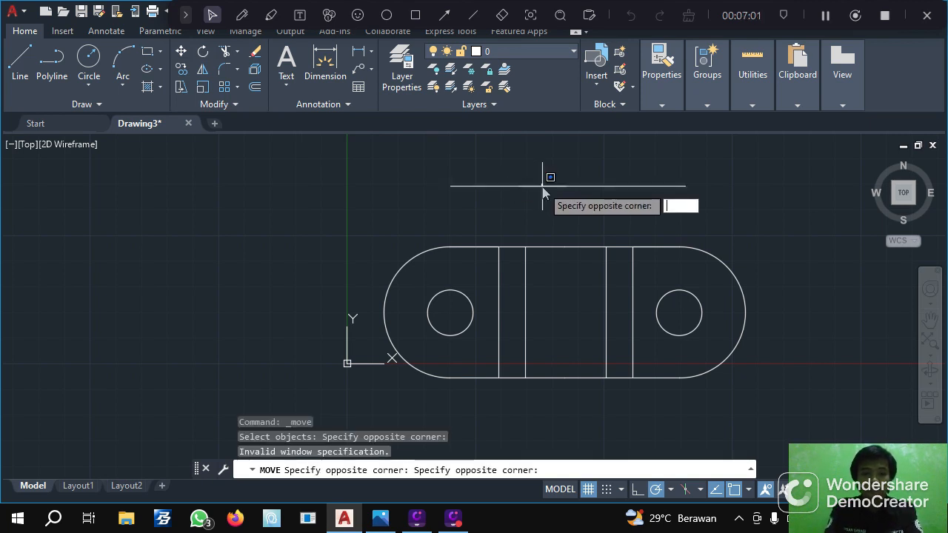
pyautogui.press('Escape')
pyautogui.write('m')
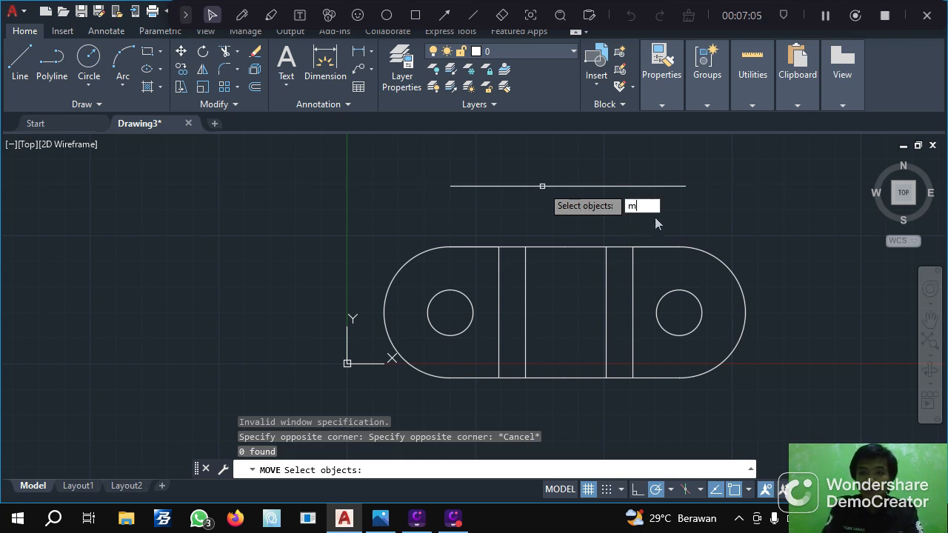
pyautogui.press('Escape')
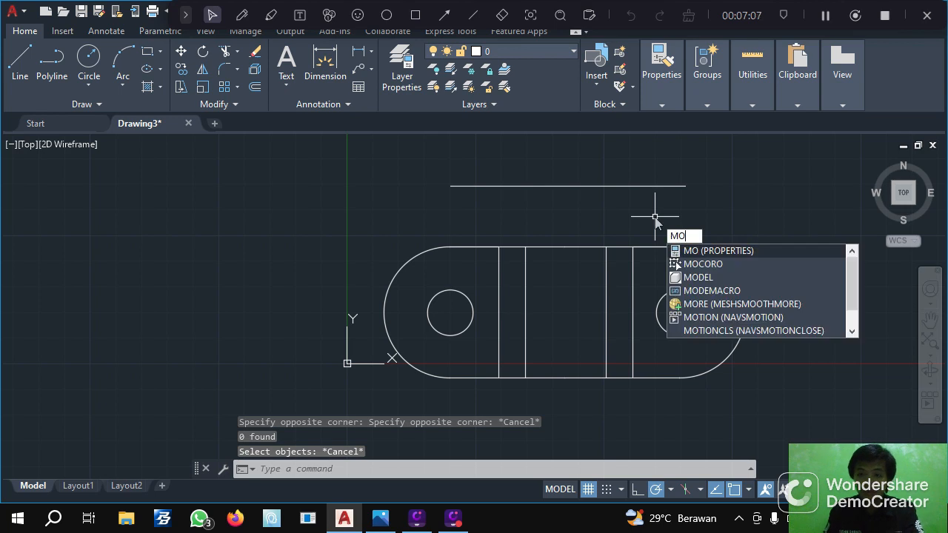
# Move the horizontal line by its left end down into the outline, so it crosses all four vertical lines just above the holes
pyautogui.write('VE')
pyautogui.press('Return')
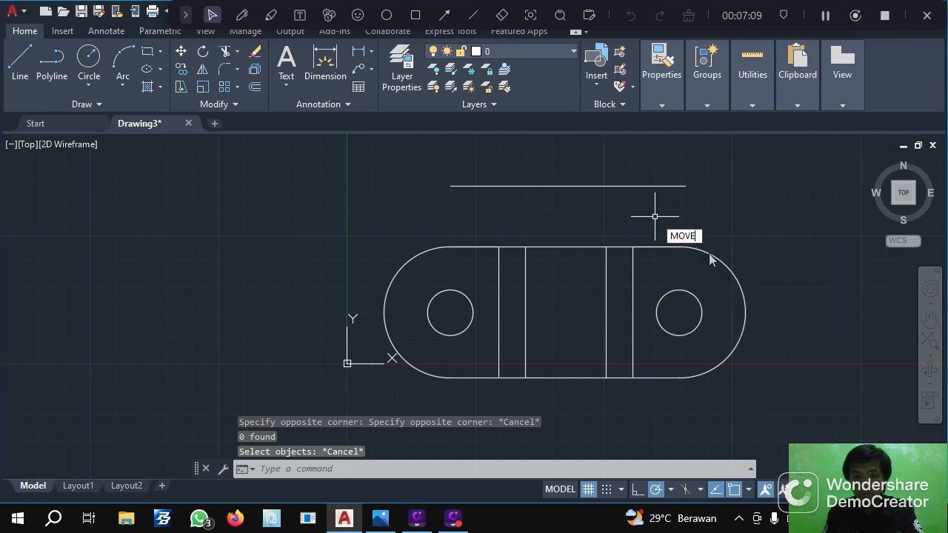
pyautogui.click(560, 186)
pyautogui.press('Return')
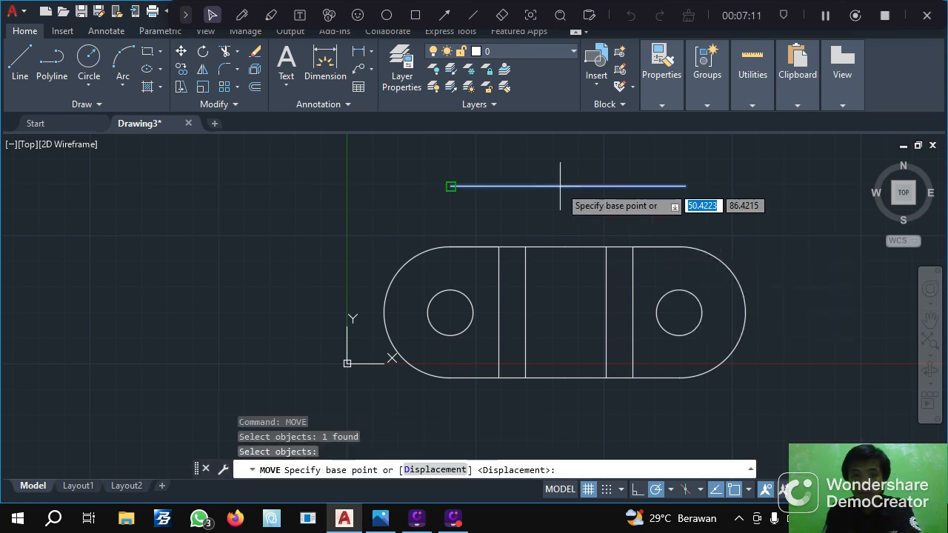
pyautogui.click(451, 186)
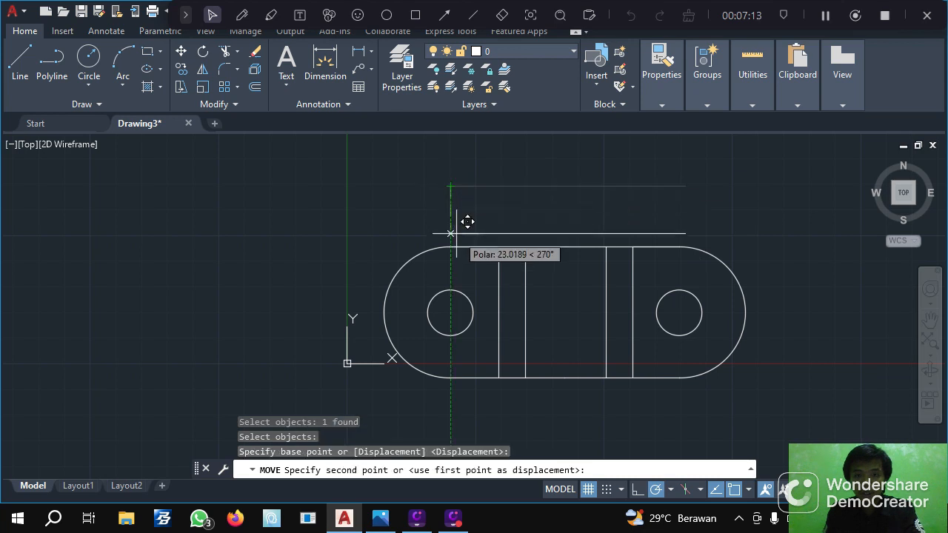
pyautogui.click(461, 282)
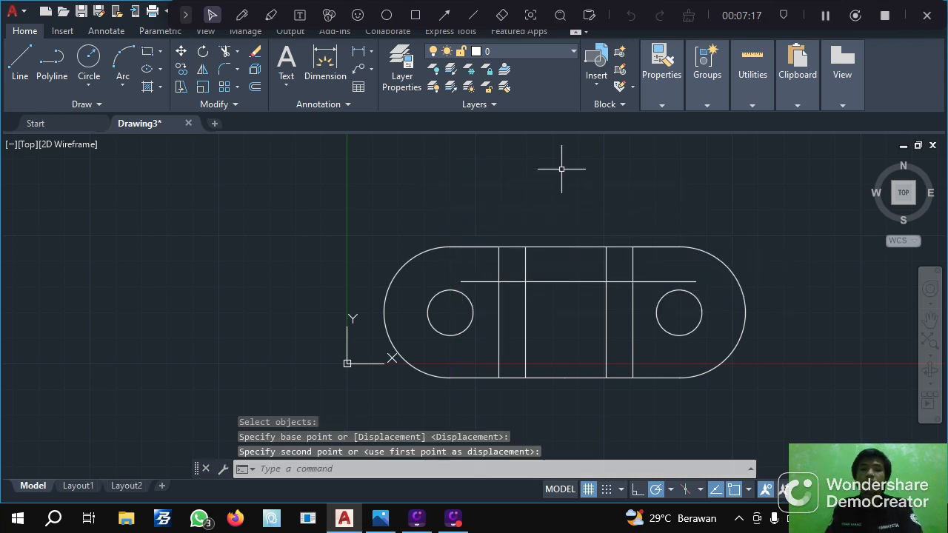
pyautogui.press('Escape')
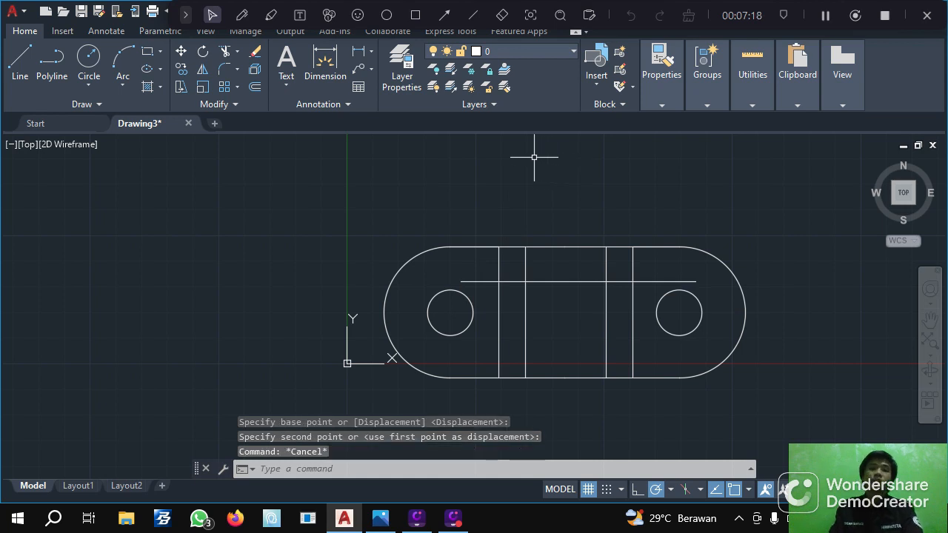
# Trim the horizontal line outside the two inner vertical lines and those lines above it, leaving a three-sided slot shape
pyautogui.click(224, 53)
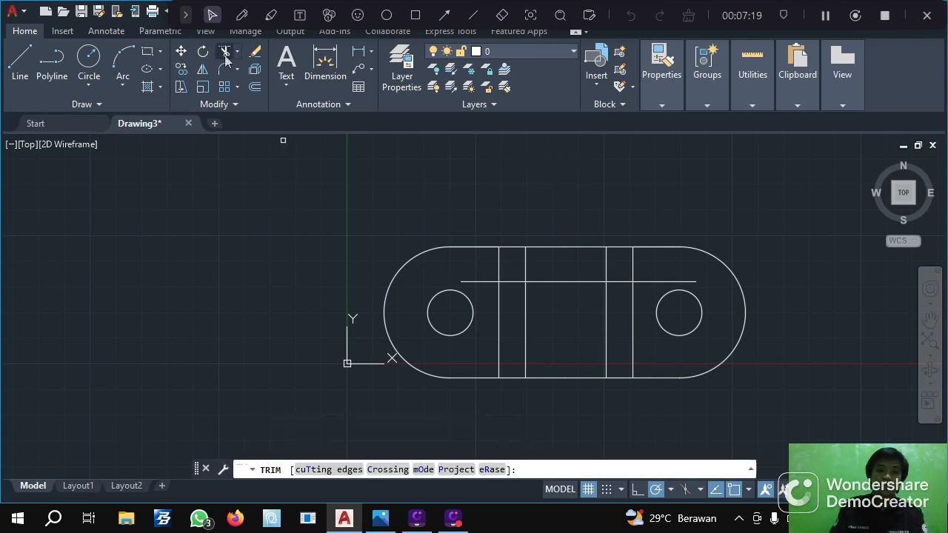
pyautogui.click(480, 282)
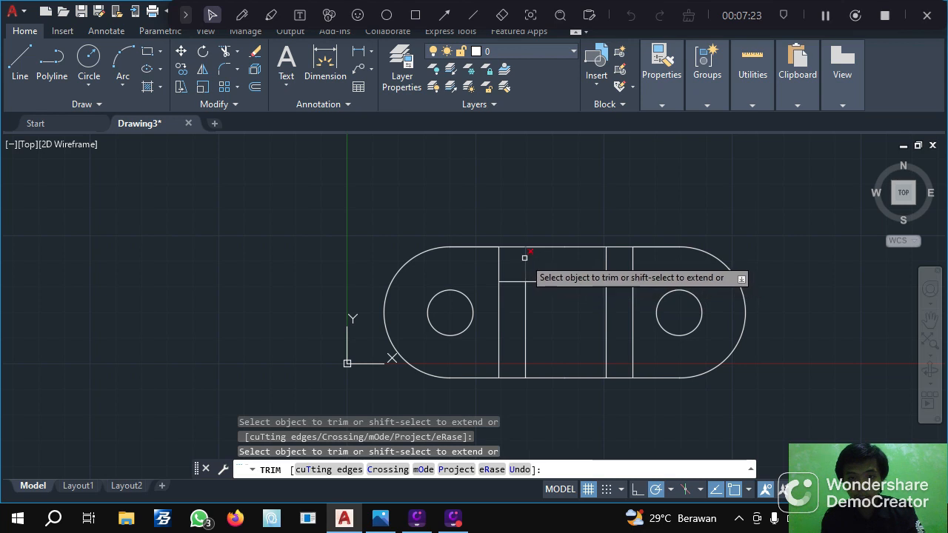
pyautogui.click(514, 282)
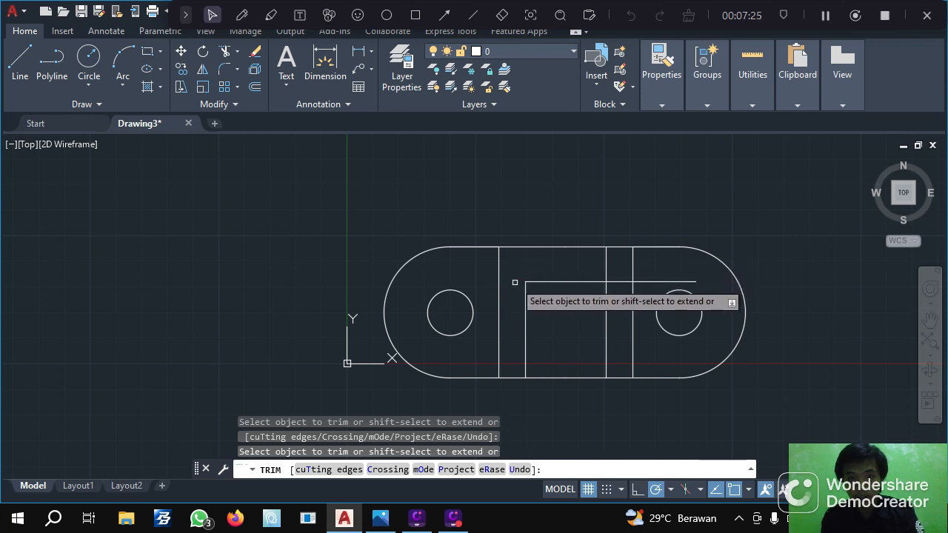
pyautogui.click(607, 263)
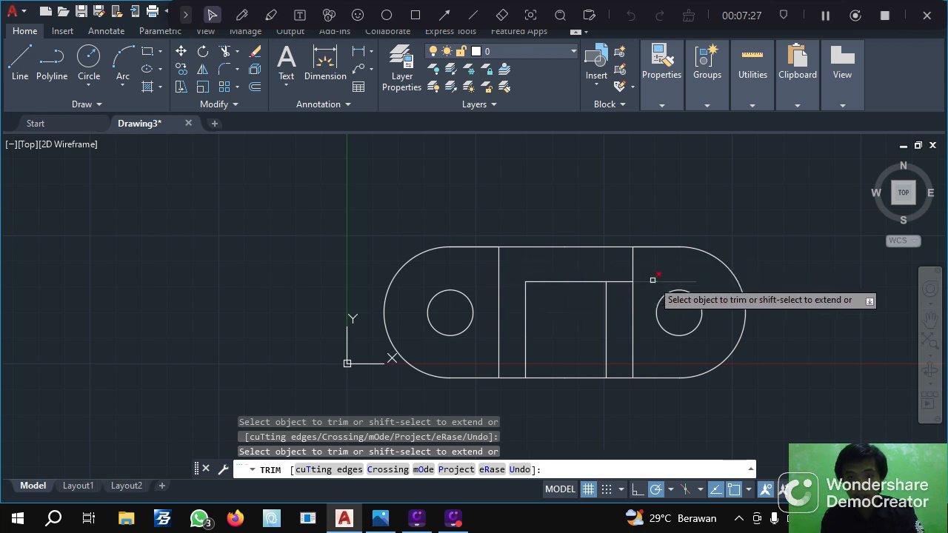
pyautogui.click(620, 281)
pyautogui.press('Escape')
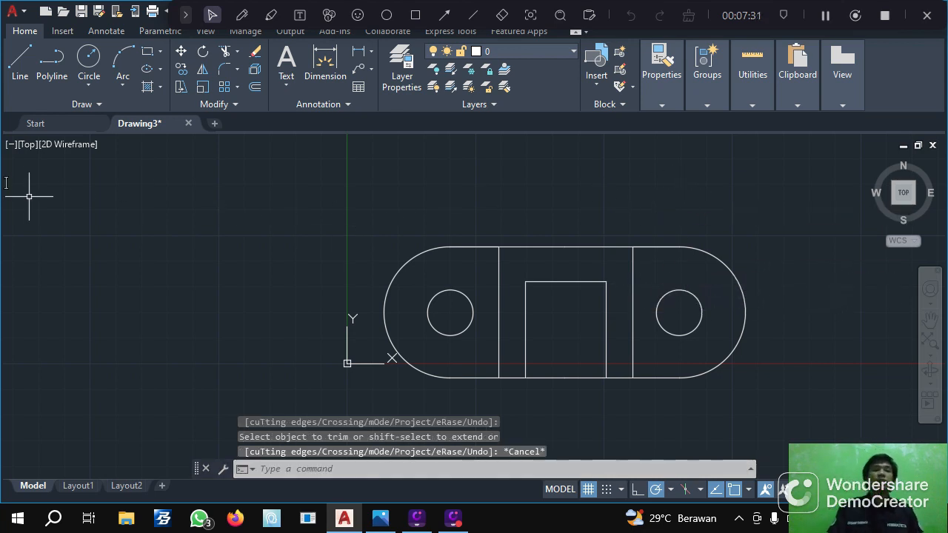
# Switch the drawing to the SW Isometric view and fit the whole outline comfortably in view
pyautogui.click(29, 145)
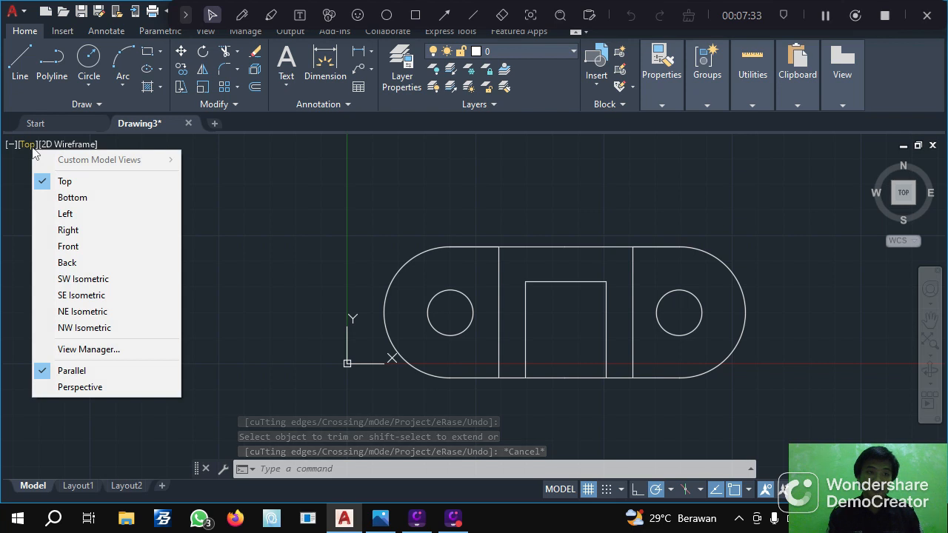
pyautogui.click(111, 279)
pyautogui.click(745, 419)
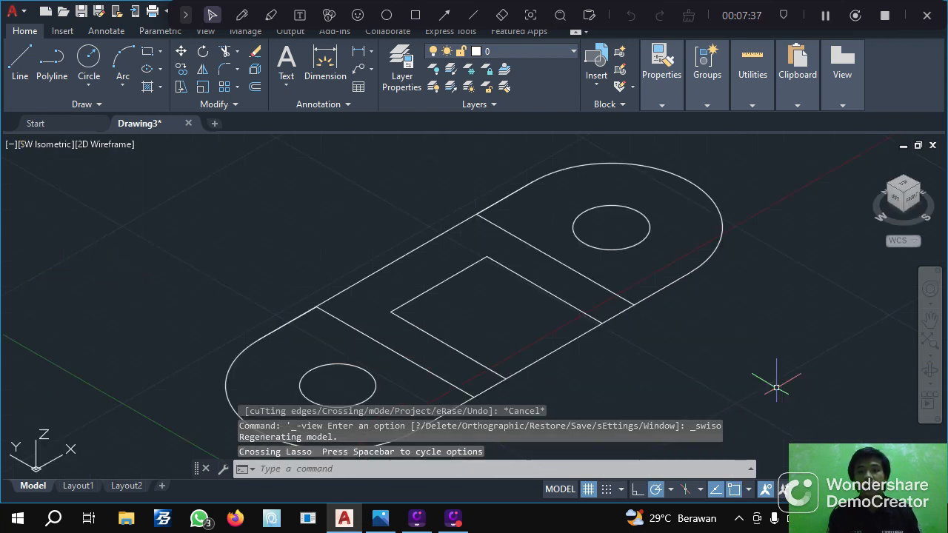
pyautogui.click(930, 318)
pyautogui.moveTo(748, 354)
pyautogui.mouseDown()
pyautogui.moveTo(721, 325)
pyautogui.moveTo(676, 331)
pyautogui.mouseUp()
pyautogui.scroll(-2, 719, 323)
pyautogui.press('Escape')
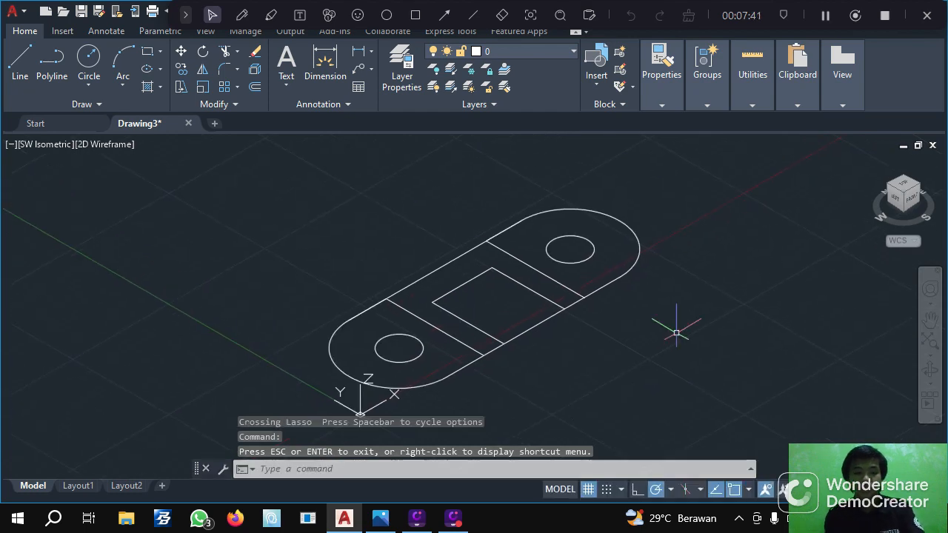
# Check the heights in the reference image, then Presspull the far rounded end, without its hole, up by 19
pyautogui.hotkey('alt', 'Tab')
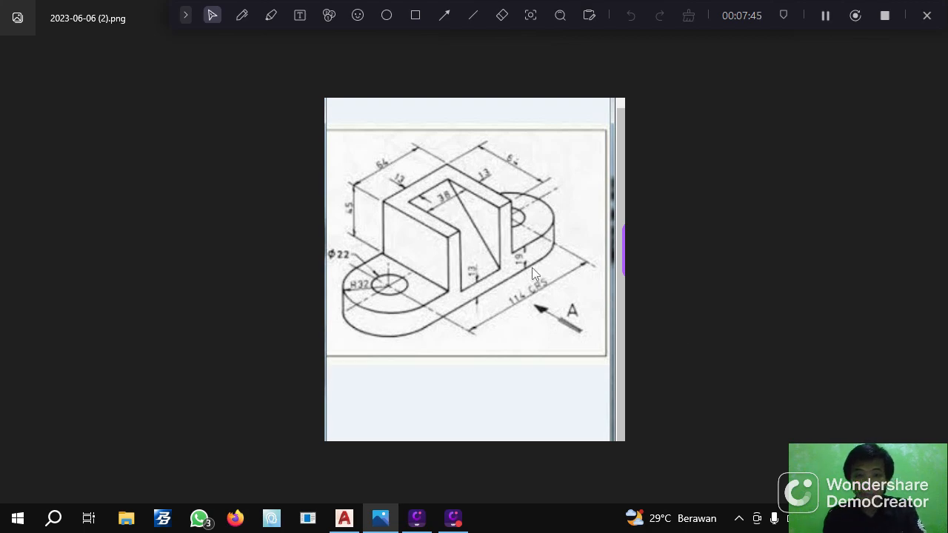
pyautogui.hotkey('alt', 'Tab')
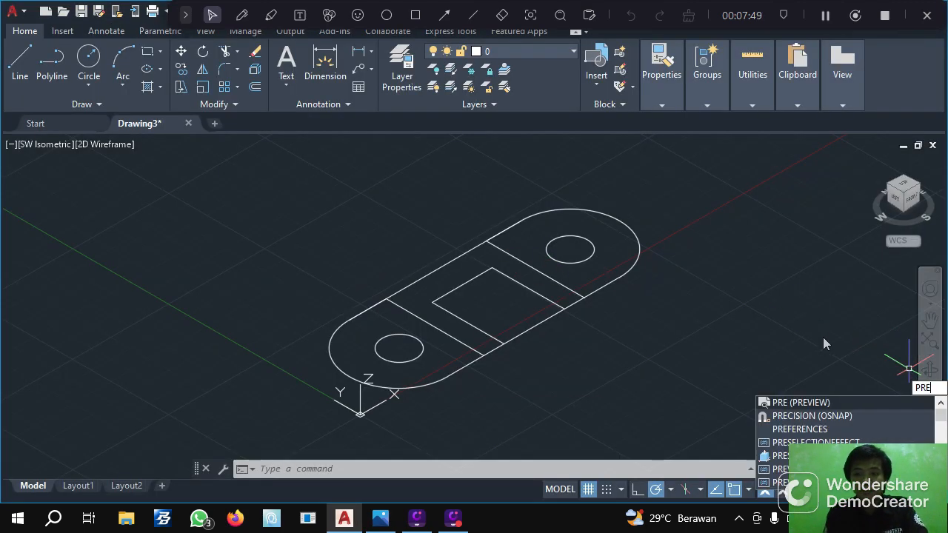
pyautogui.click(844, 455)
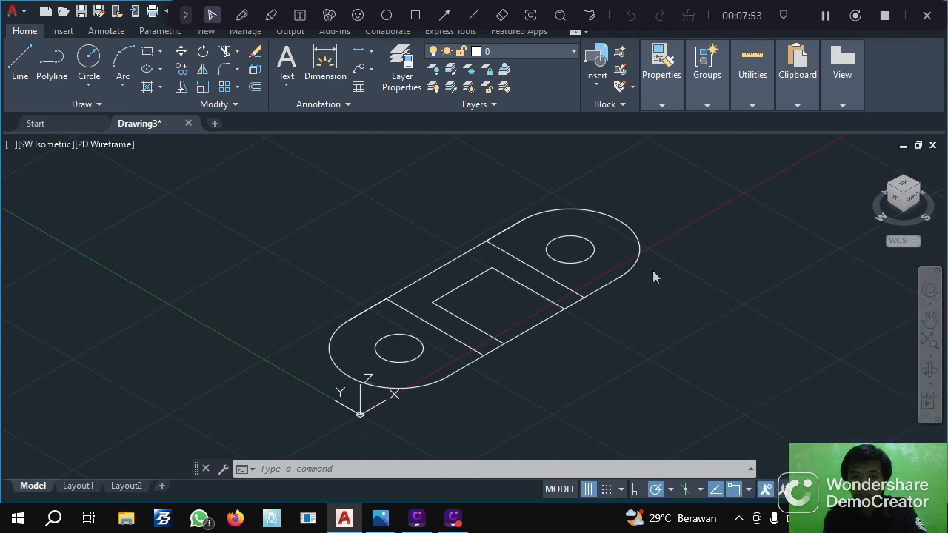
pyautogui.press('Return')
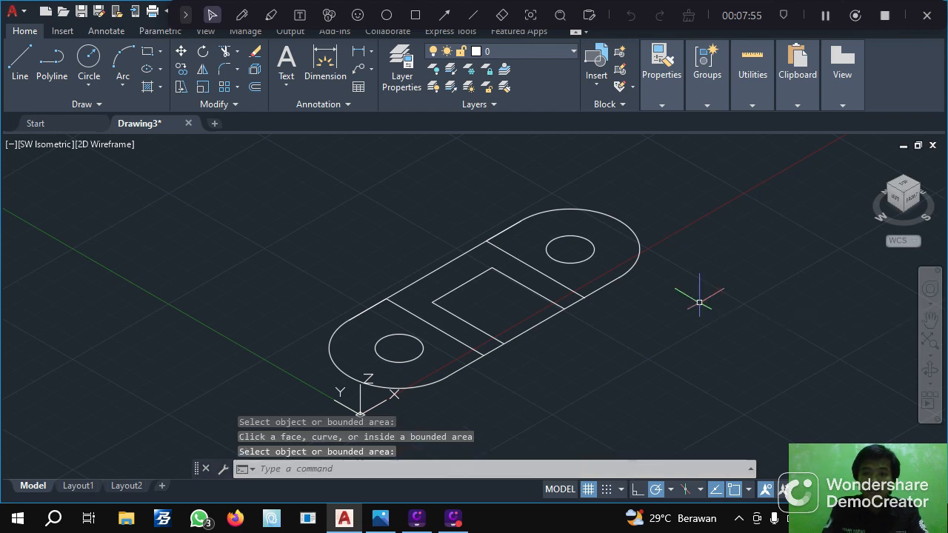
pyautogui.write('pre')
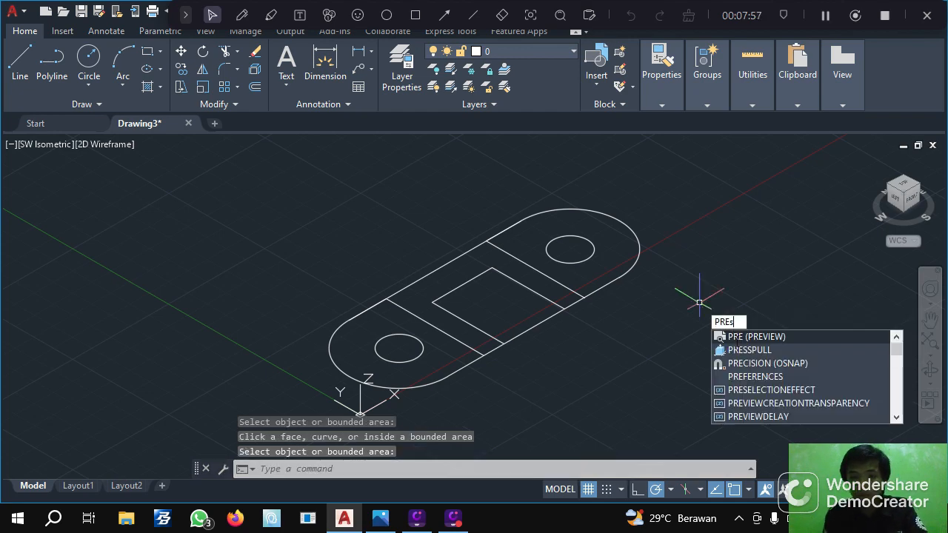
pyautogui.write('s')
pyautogui.press('Return')
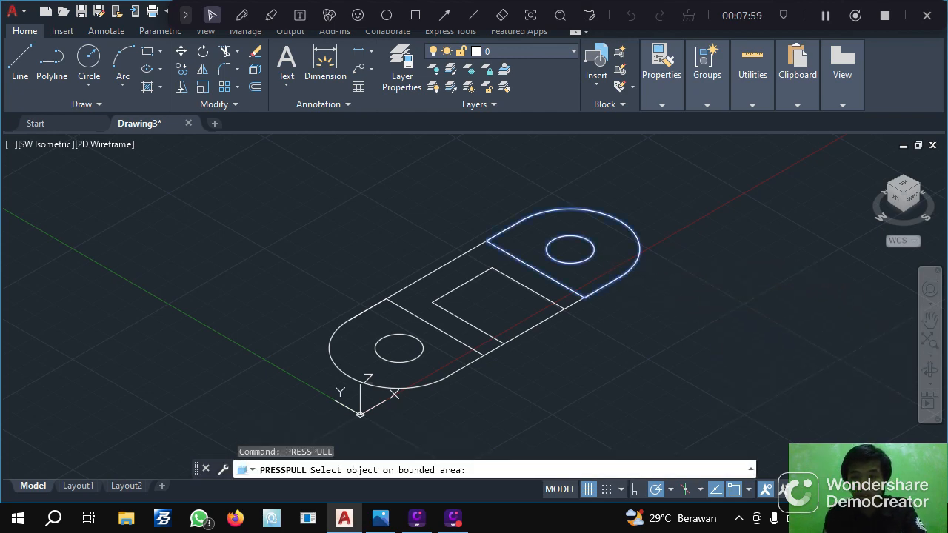
pyautogui.click(604, 255)
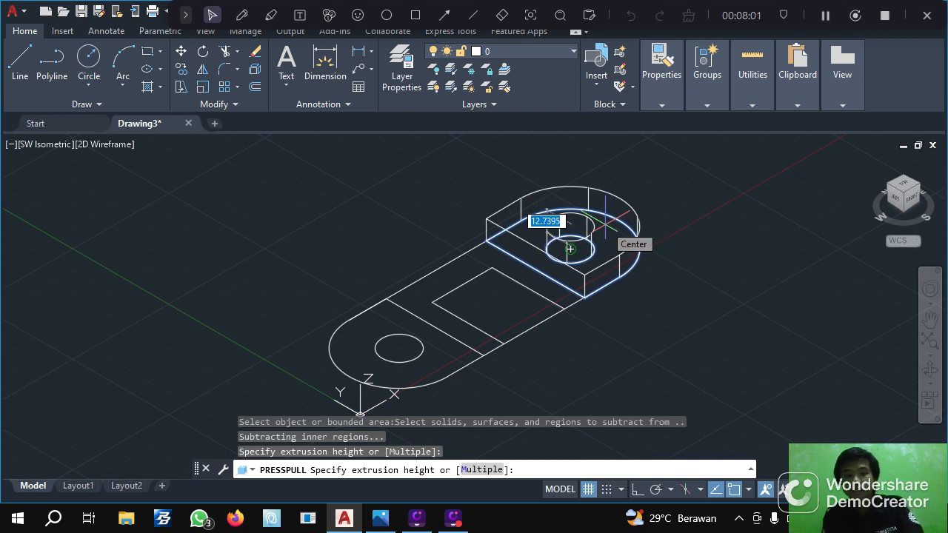
pyautogui.write('19')
pyautogui.press('Return')
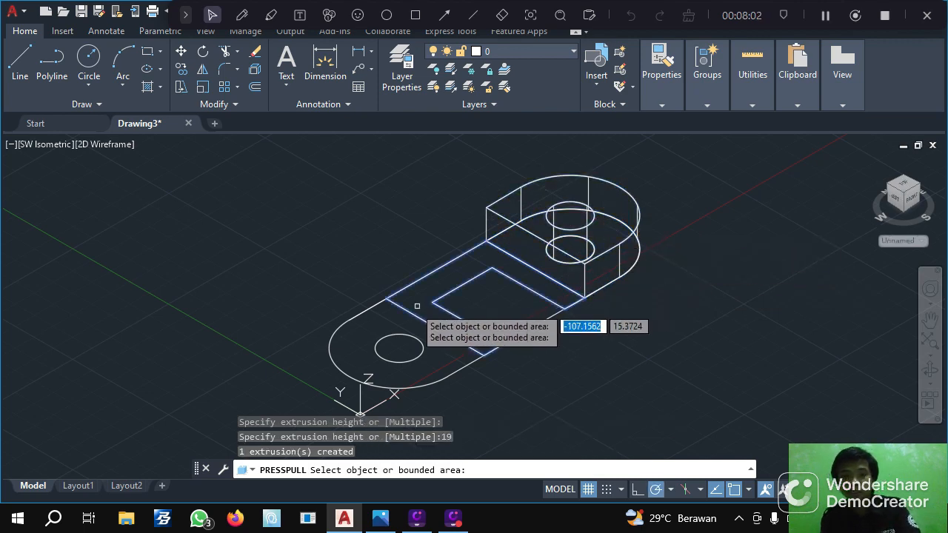
# Presspull the near rounded end, without its hole, up by 19
pyautogui.click(378, 320)
pyautogui.write('19')
pyautogui.press('Return')
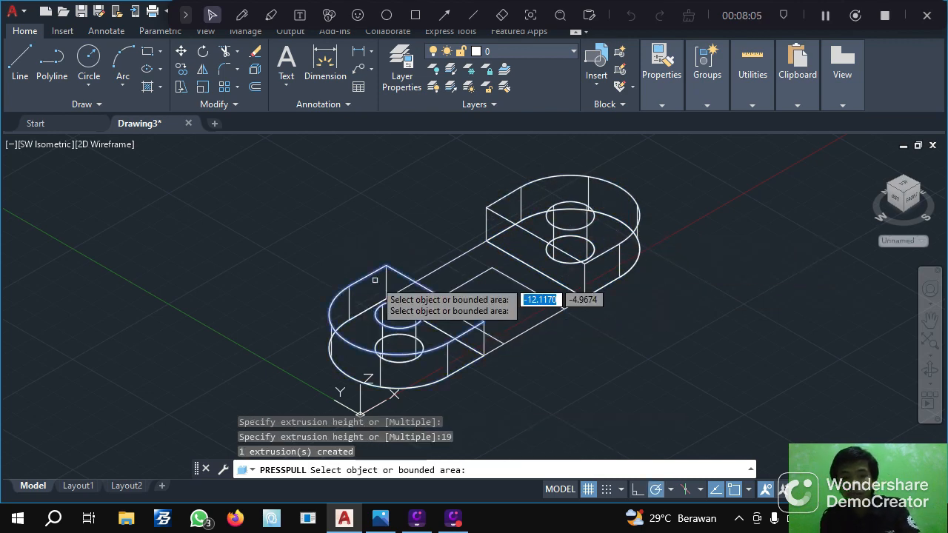
# Check the middle section's height in the reference image, then Presspull the three-sided wall region around the slot up by 45
pyautogui.hotkey('alt', 'Tab')
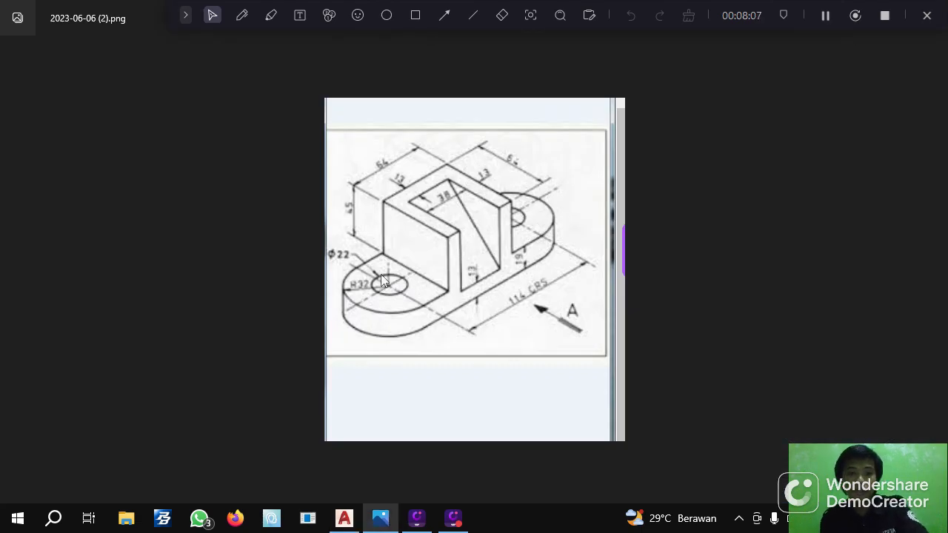
pyautogui.hotkey('alt', 'Tab')
pyautogui.click(451, 288)
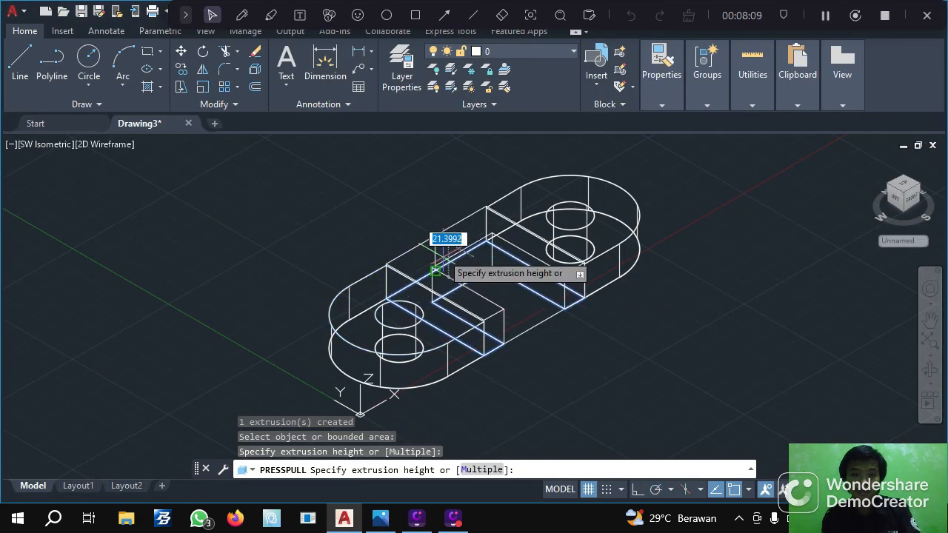
pyautogui.press('Return')
pyautogui.press('Return')
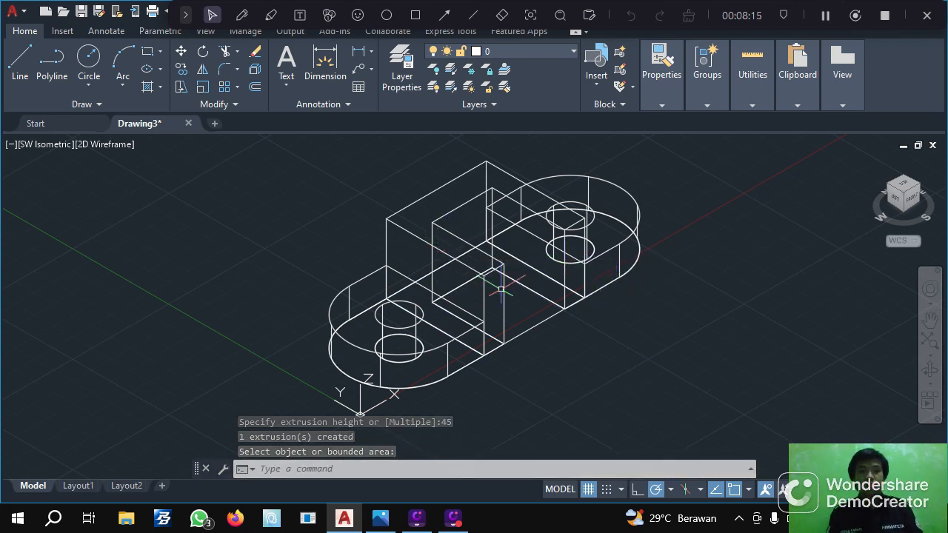
# Draw a box filling the slot between the walls, from opposite top inner corners down to the base
pyautogui.write('BO')
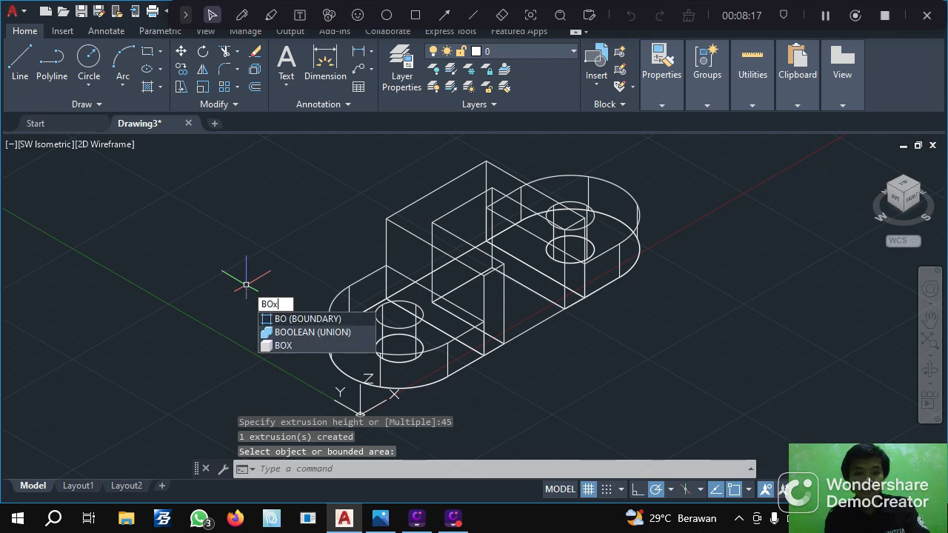
pyautogui.write('x')
pyautogui.press('Return')
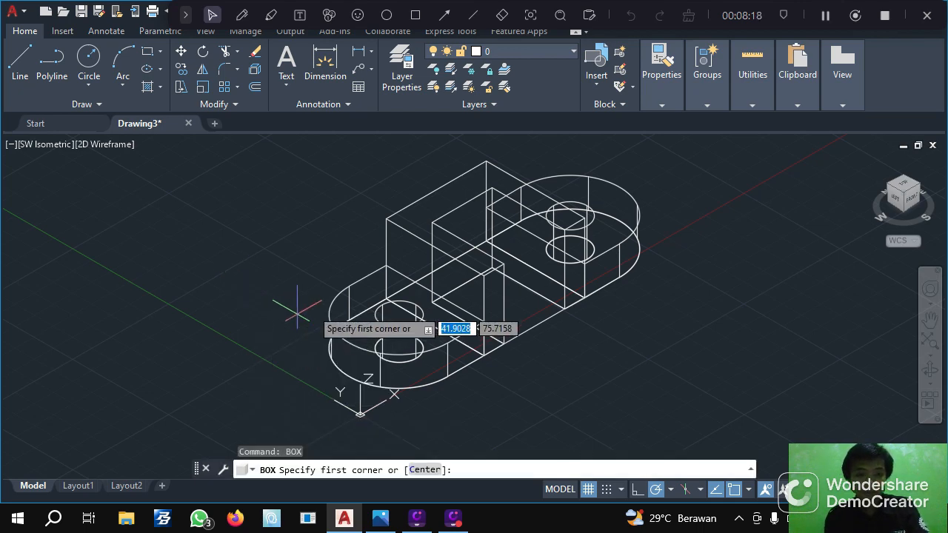
pyautogui.click(432, 223)
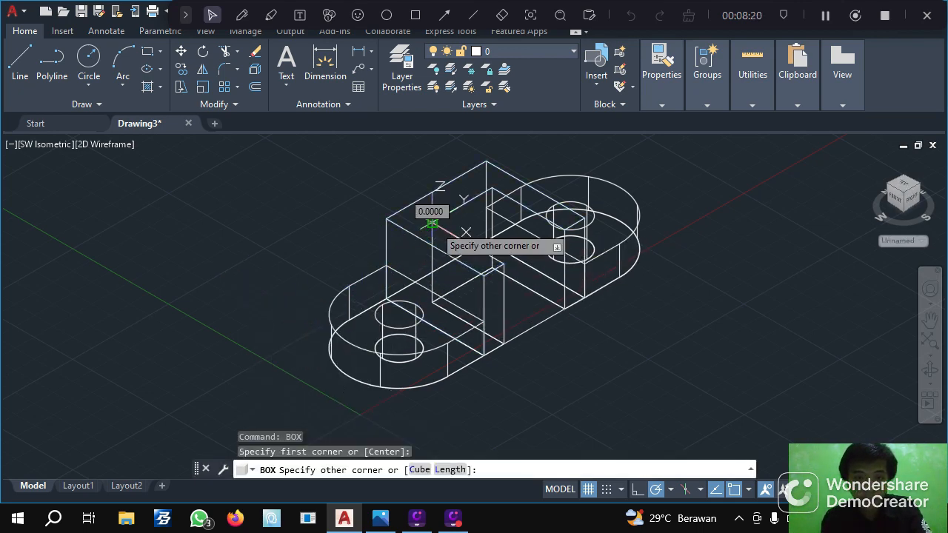
pyautogui.click(491, 195)
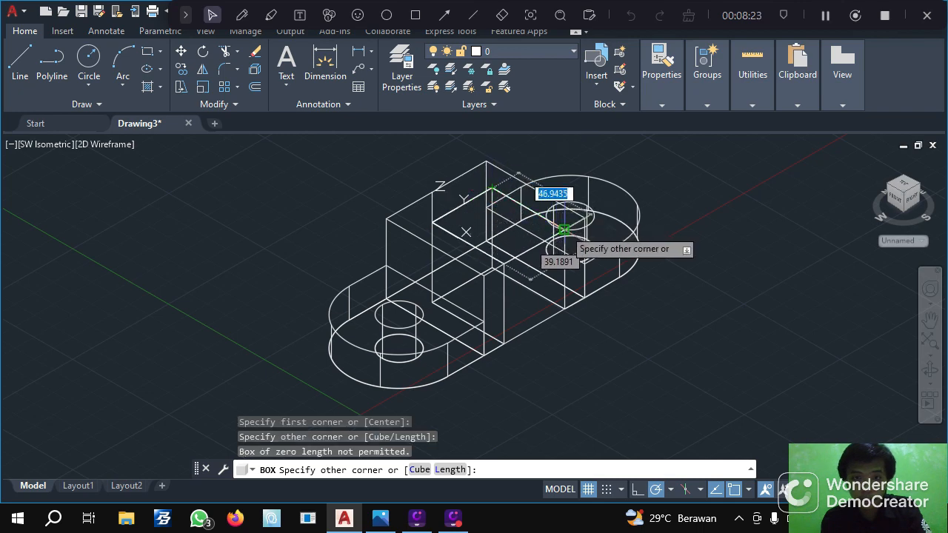
pyautogui.click(564, 231)
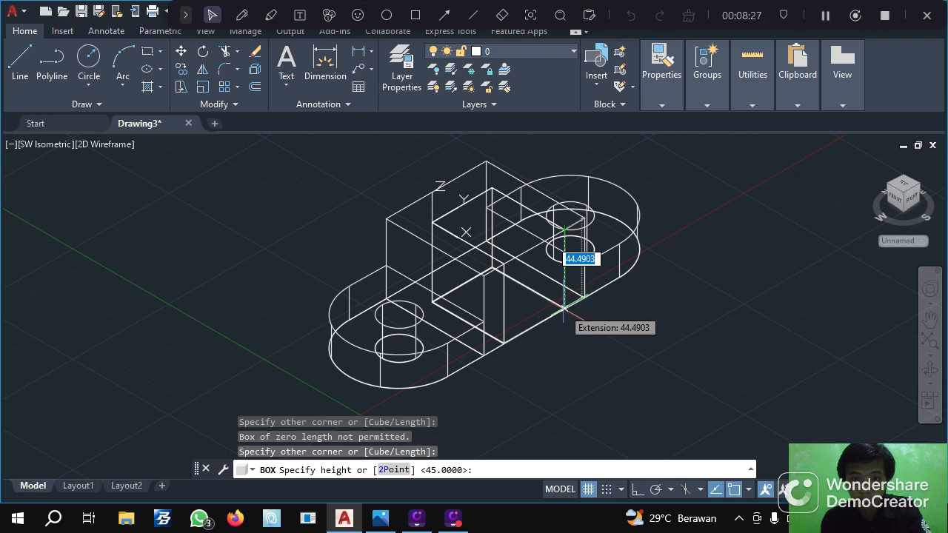
pyautogui.click(564, 305)
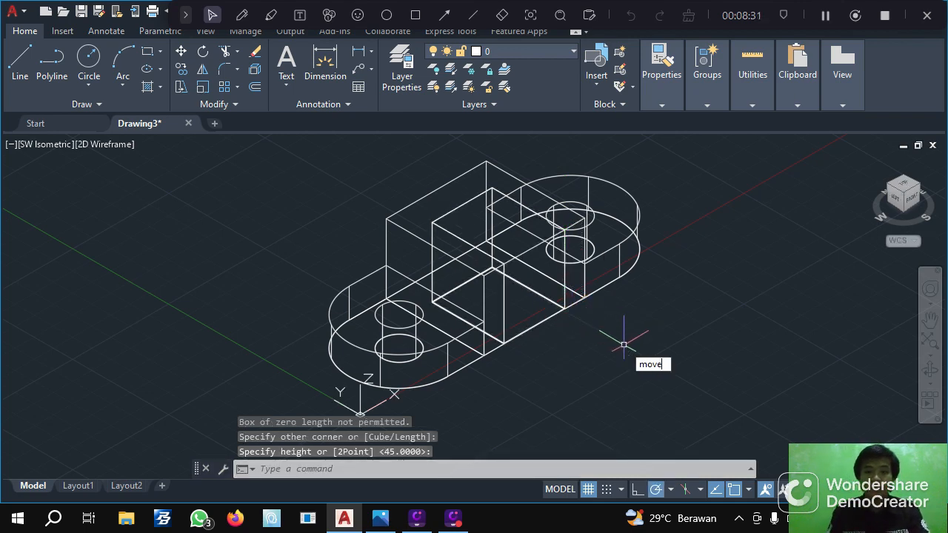
# Move the new box by its top corner out of the slot to the empty area in front of the bracket
pyautogui.click(672, 379)
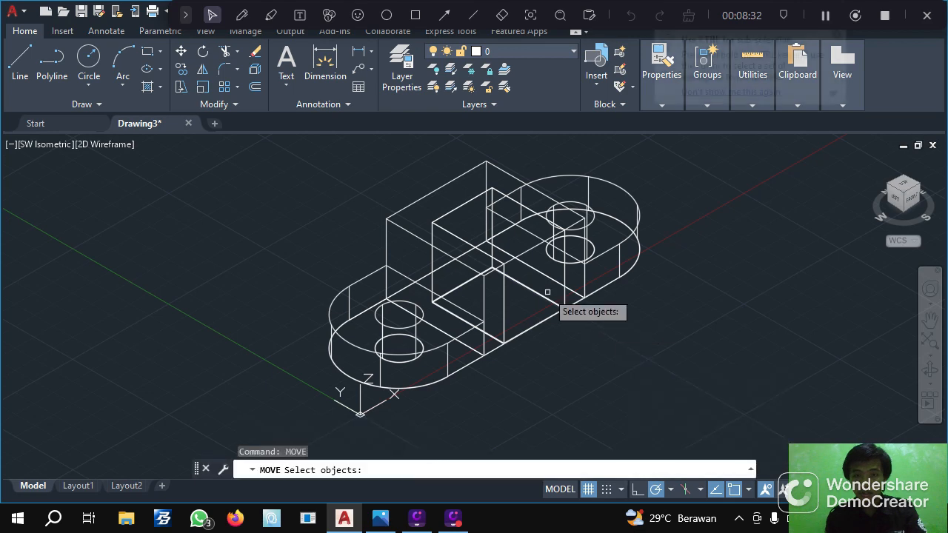
pyautogui.click(435, 223)
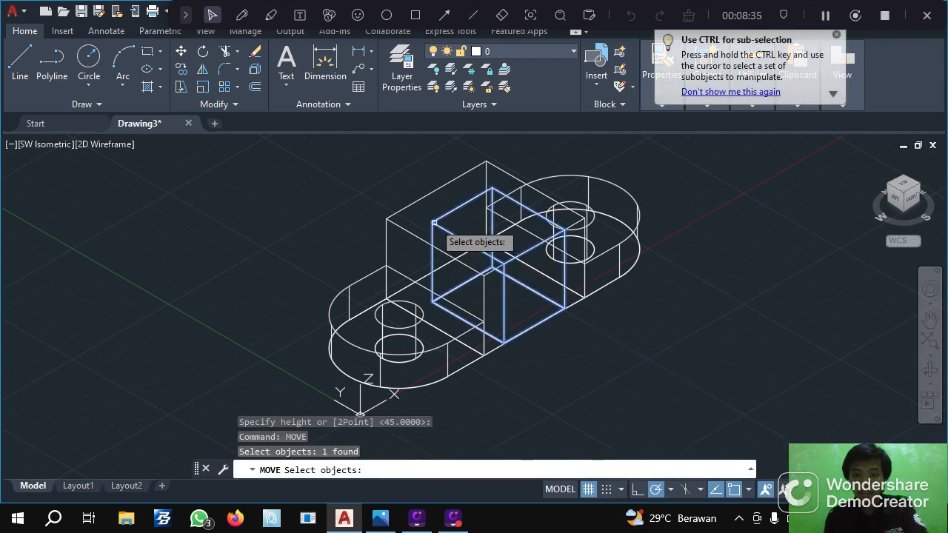
pyautogui.press('Return')
pyautogui.click(434, 221)
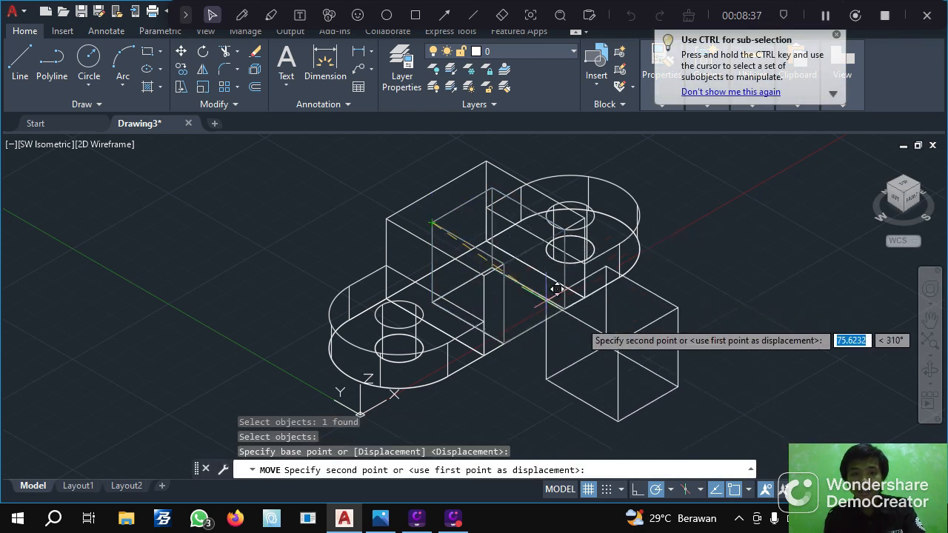
pyautogui.click(616, 334)
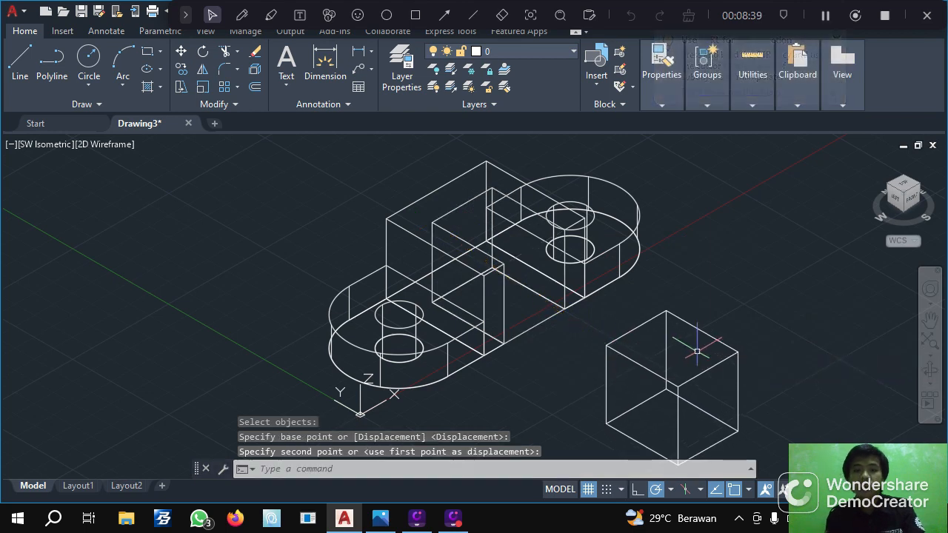
# Draw a diagonal line across the box's near side face, from the rear top corner to the front bottom corner
pyautogui.click(930, 319)
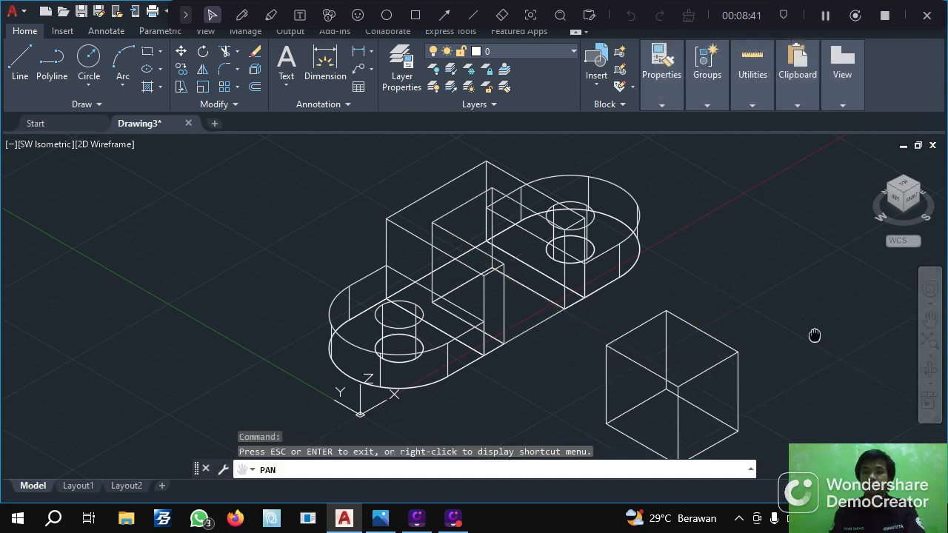
pyautogui.moveTo(815, 334); pyautogui.dragTo(729, 256)
pyautogui.press('Escape')
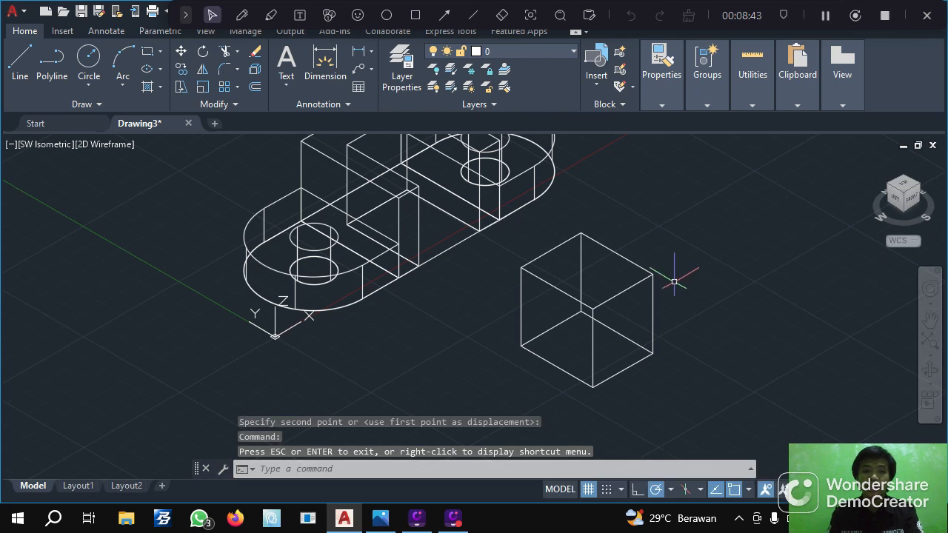
pyautogui.click(20, 60)
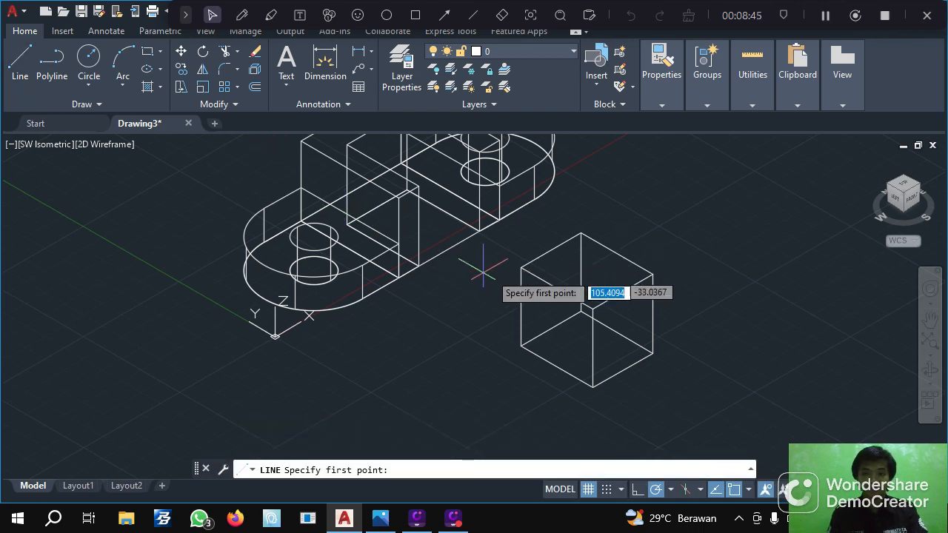
pyautogui.click(521, 268)
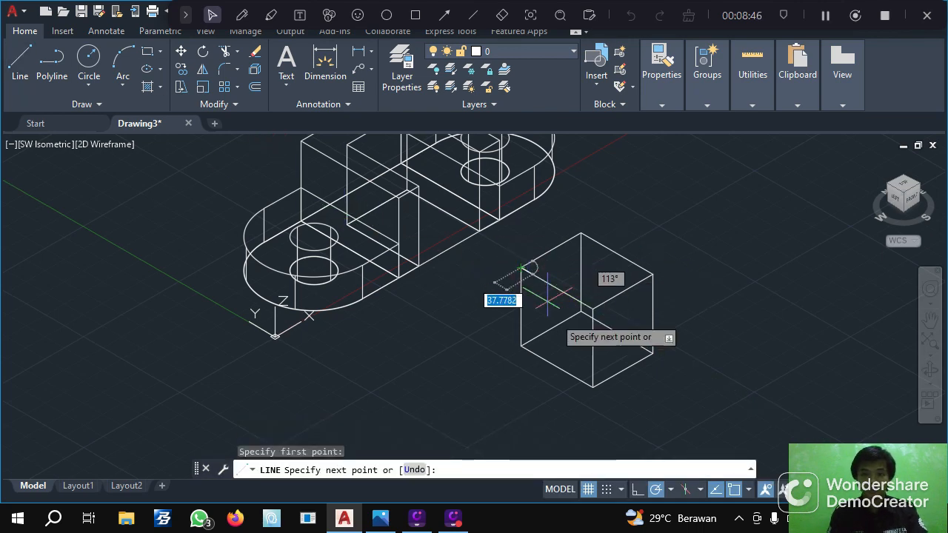
pyautogui.click(593, 387)
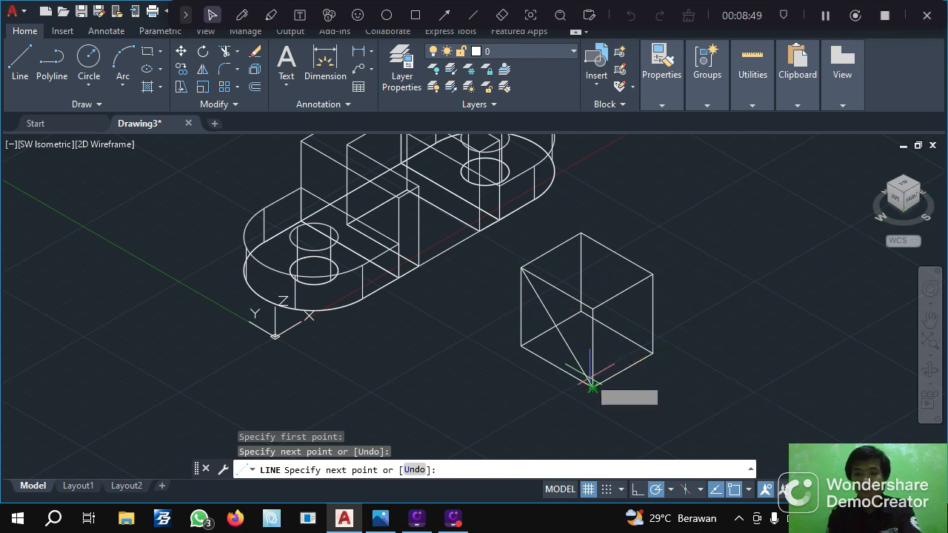
pyautogui.press('Return')
# Draw a matching diagonal line across the box's far side face, from the rear top corner to the front bottom corner
pyautogui.click(20, 59)
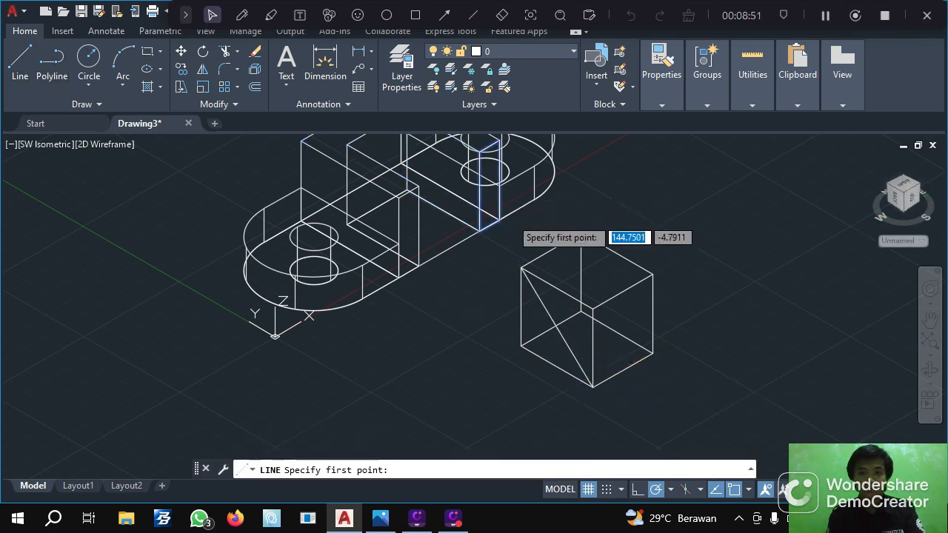
pyautogui.click(581, 233)
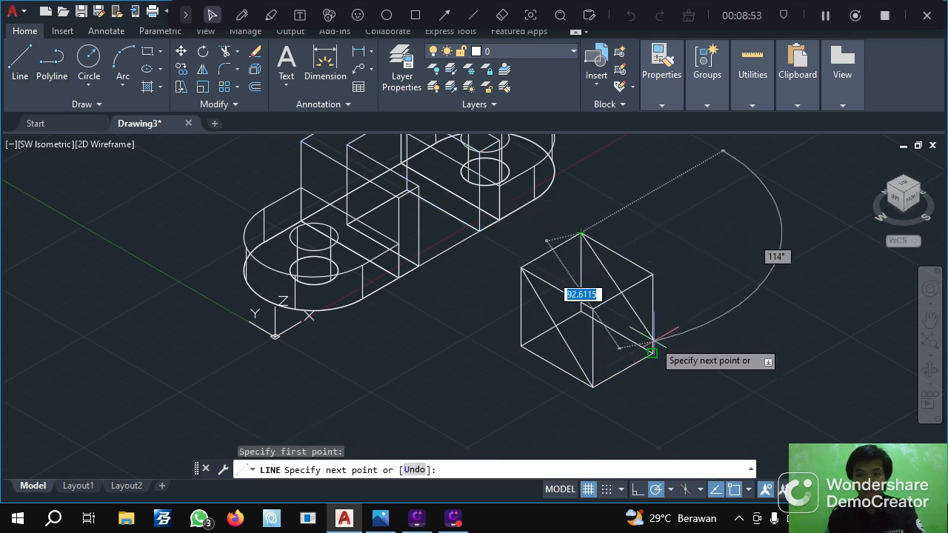
pyautogui.click(651, 354)
pyautogui.press('Escape')
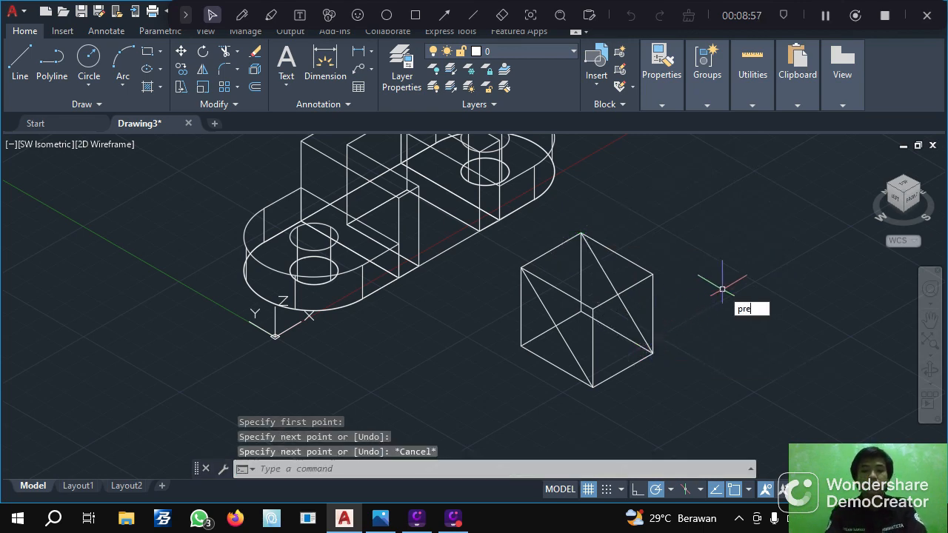
# Presspull the triangle above the near diagonal through the whole box to leave a wedge, and compare it with the reference image
pyautogui.write('press')
pyautogui.click(761, 323)
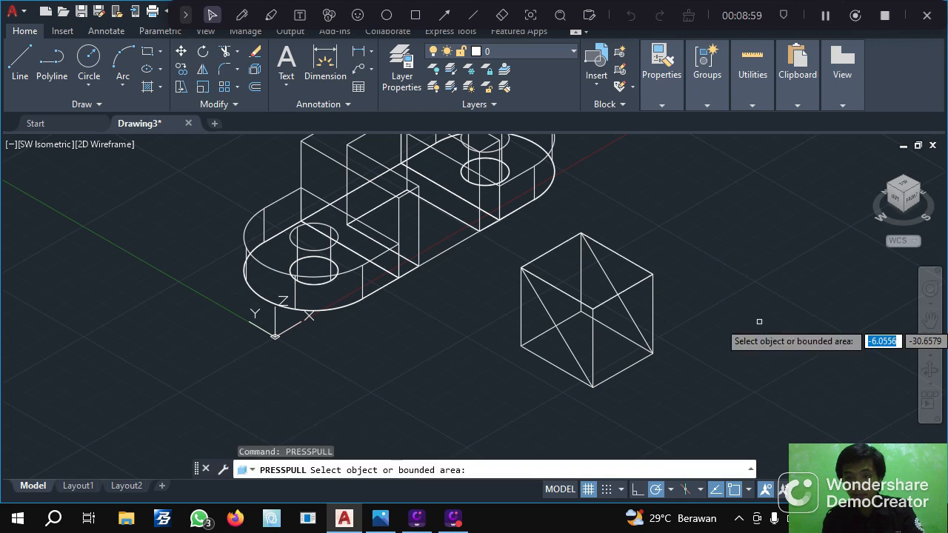
pyautogui.click(582, 327)
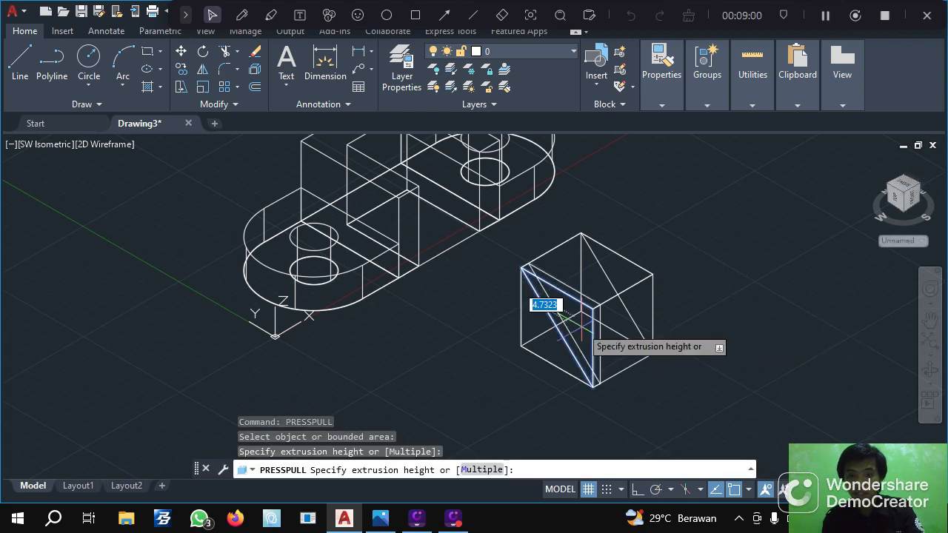
pyautogui.click(756, 263)
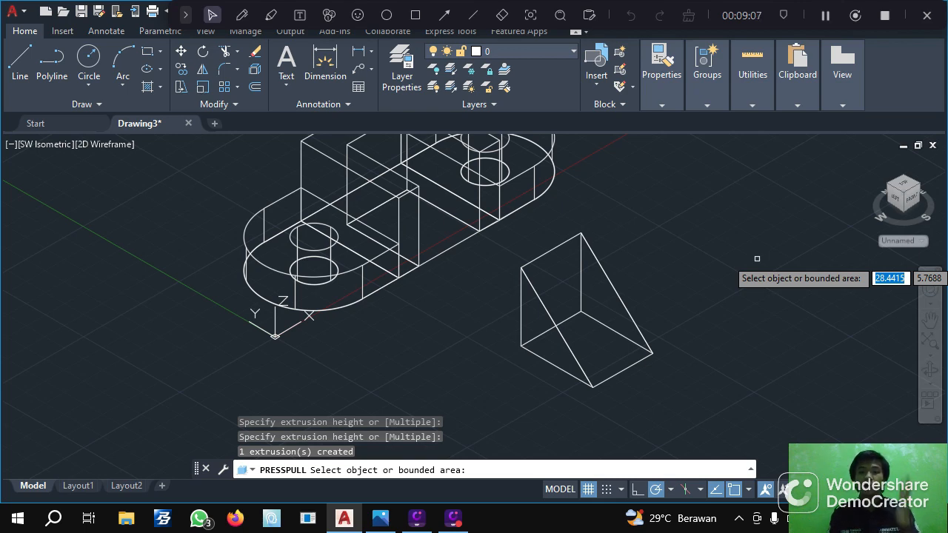
pyautogui.hotkey('alt', 'Tab')
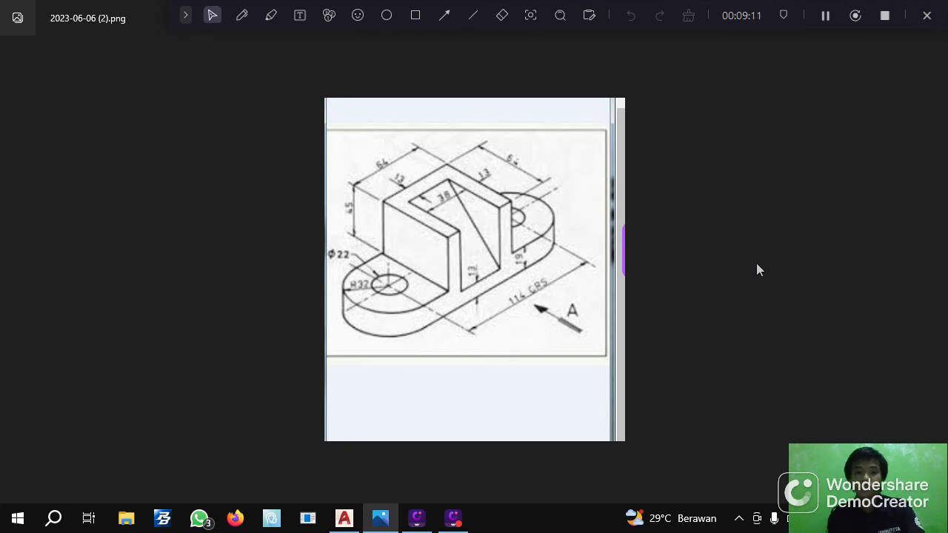
pyautogui.hotkey('alt', 'Tab')
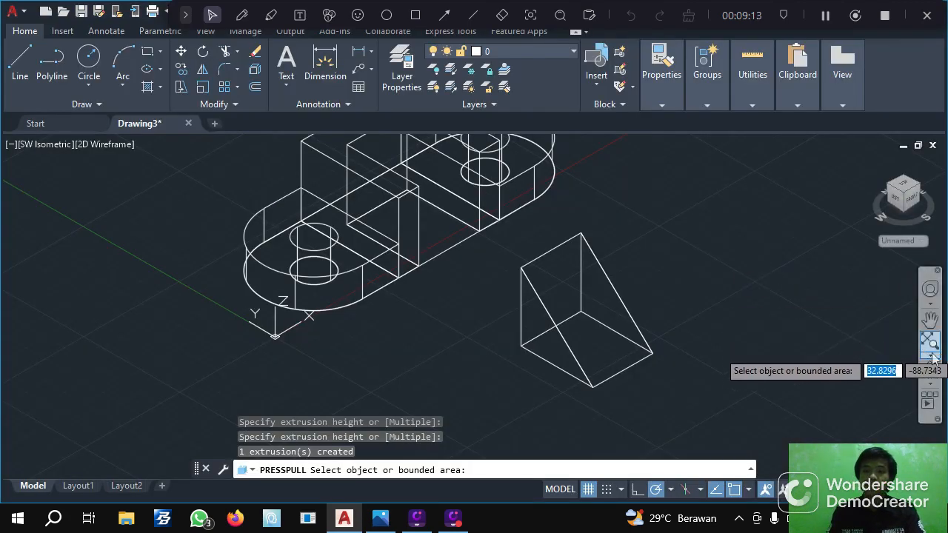
pyautogui.press('Return')
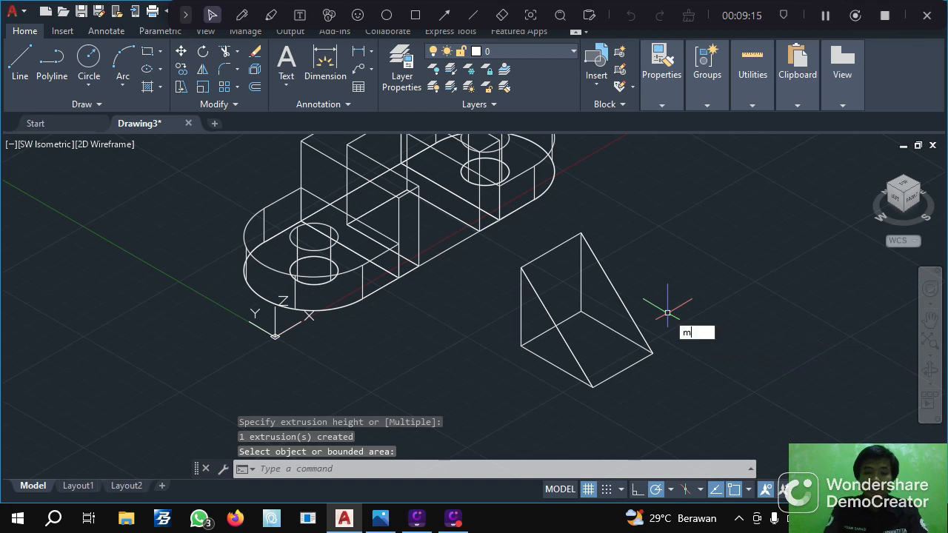
pyautogui.write('move')
pyautogui.press('Return')
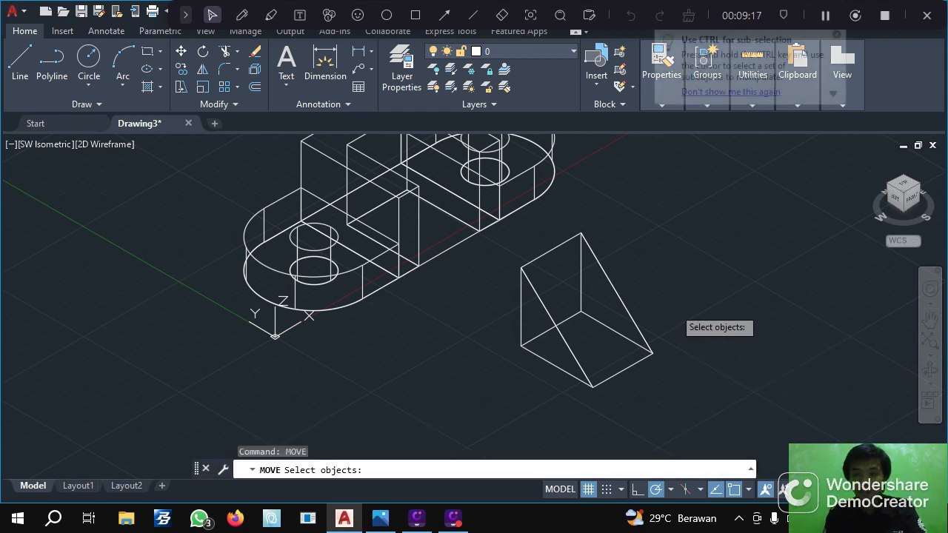
pyautogui.click(555, 325)
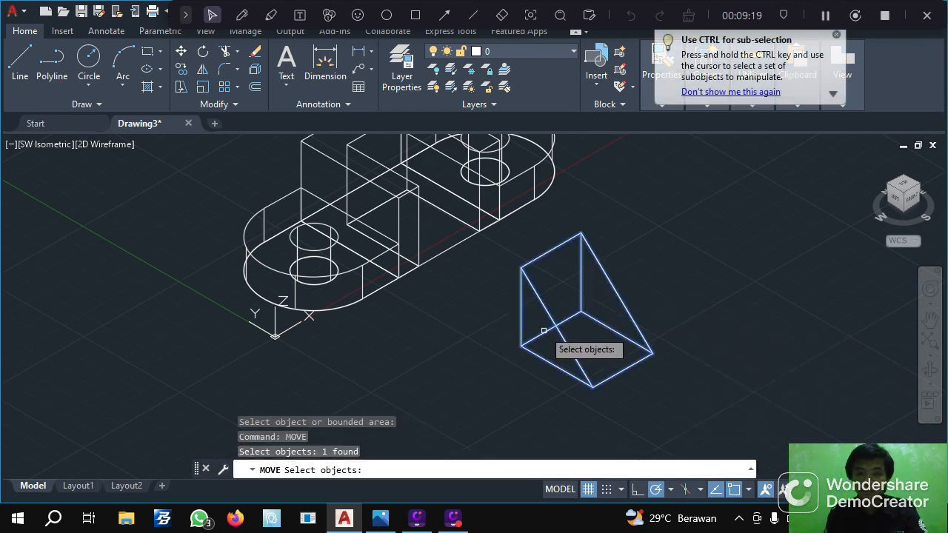
pyautogui.press('Return')
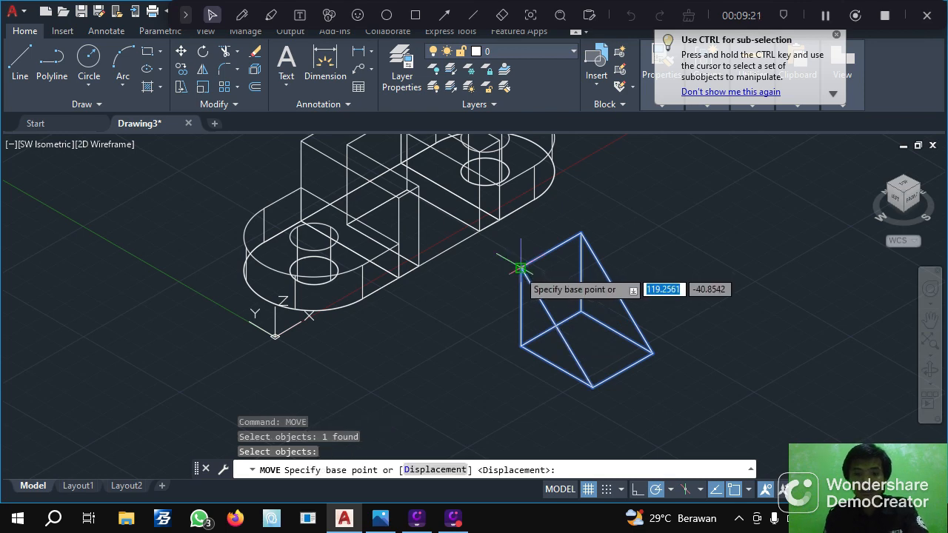
pyautogui.click(522, 267)
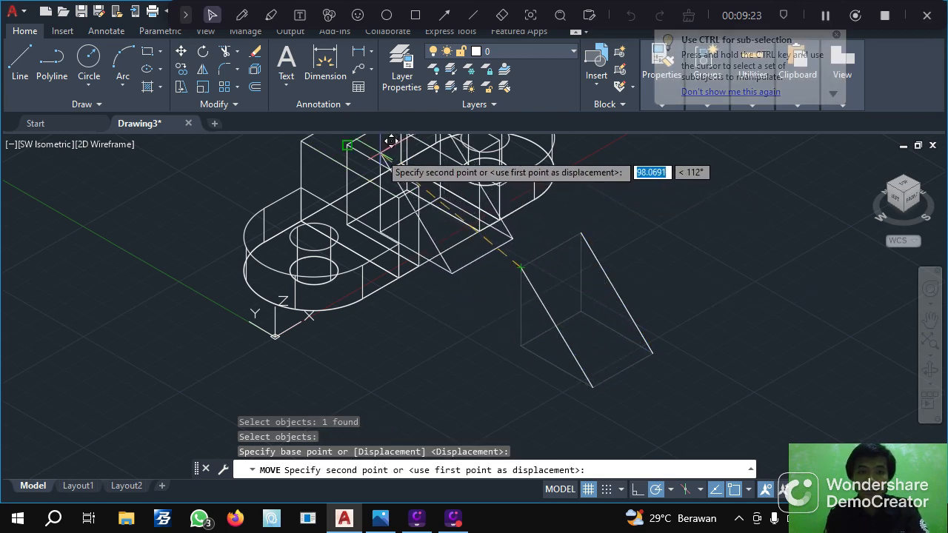
pyautogui.scroll(-2, 390, 141)
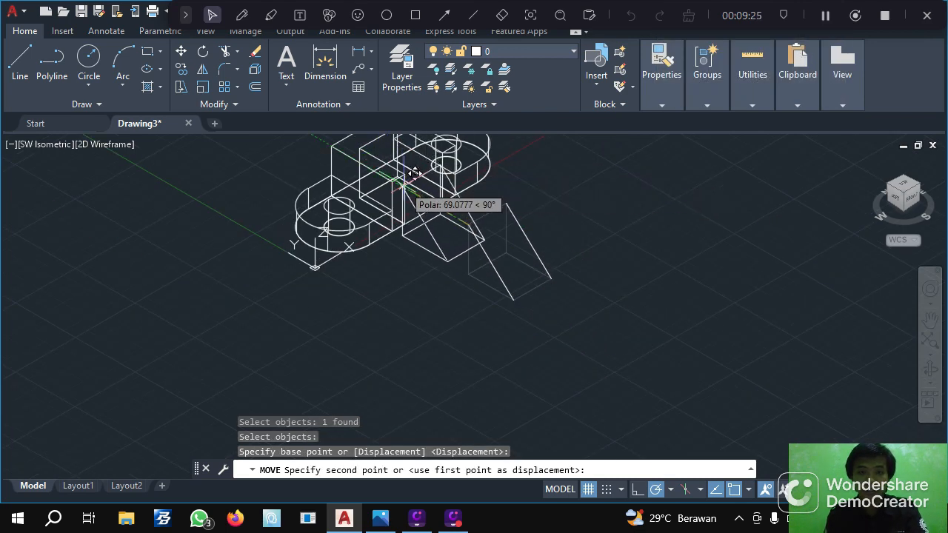
pyautogui.press('Escape')
pyautogui.click(930, 319)
pyautogui.moveTo(655, 265); pyautogui.dragTo(668, 324)
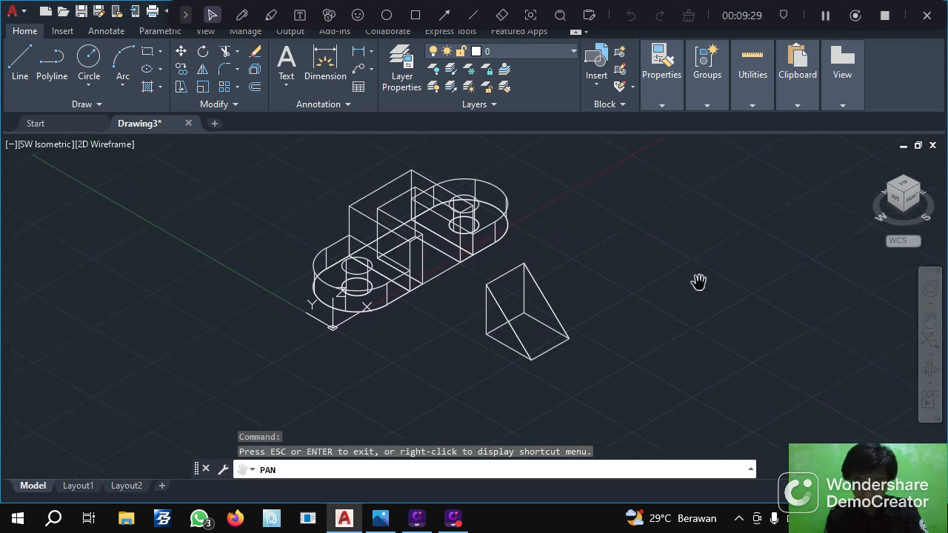
pyautogui.moveTo(604, 264); pyautogui.dragTo(617, 295)
pyautogui.scroll(2, 617, 296)
pyautogui.press('Escape')
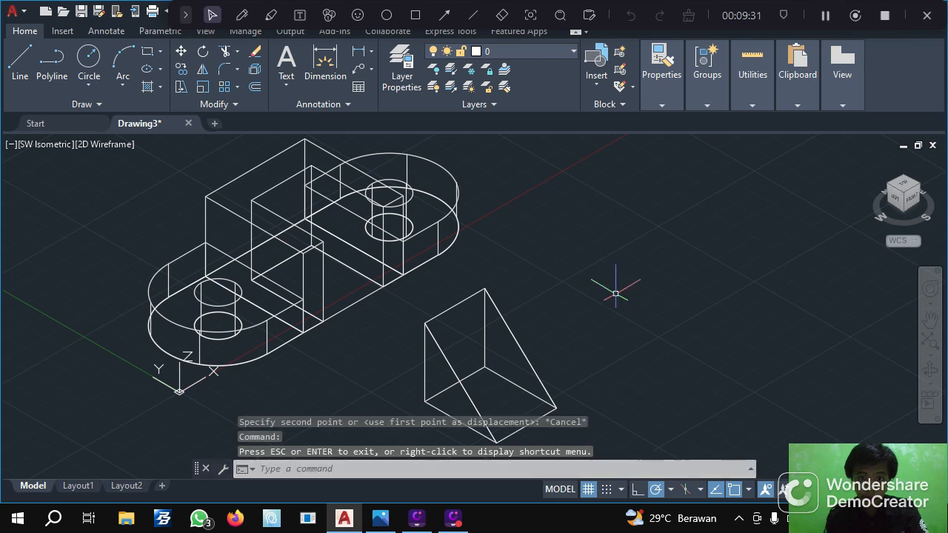
pyautogui.write('mov')
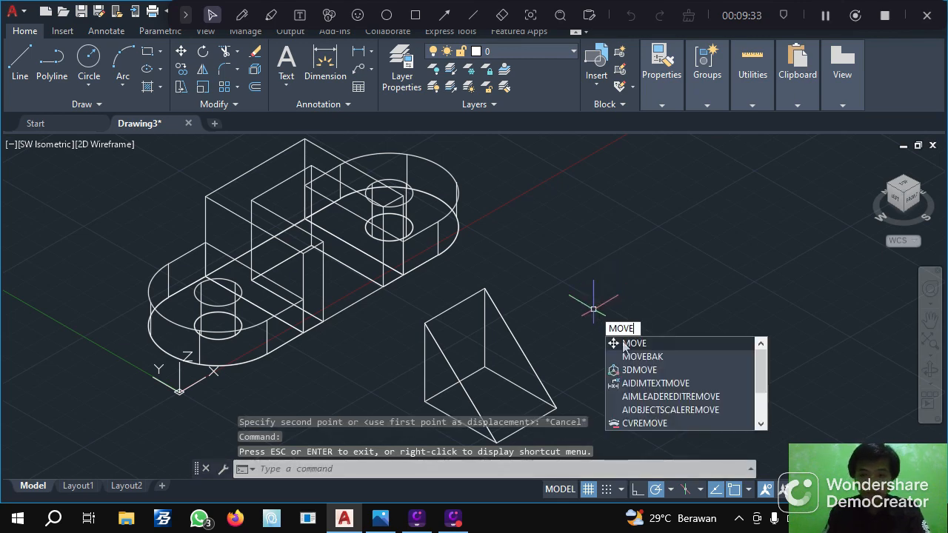
pyautogui.press('Return')
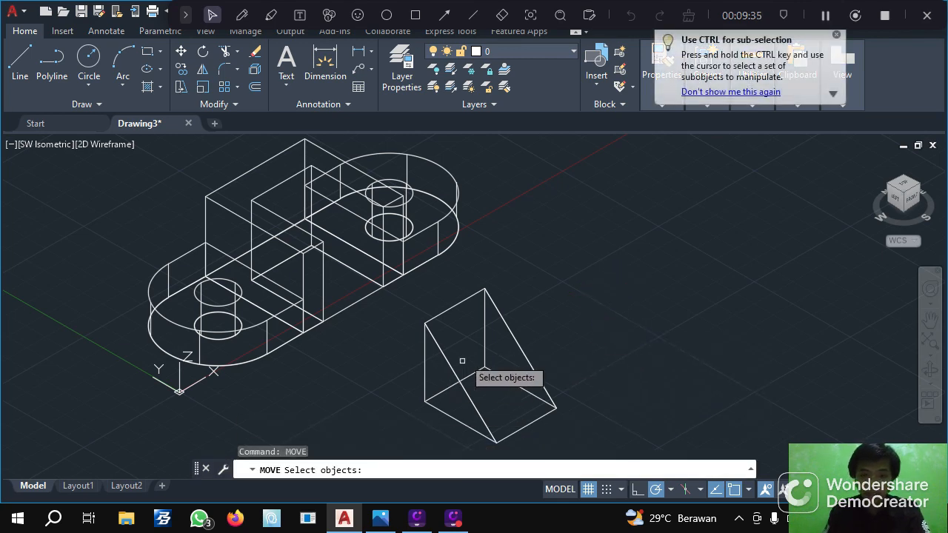
pyautogui.scroll(2, 450, 362)
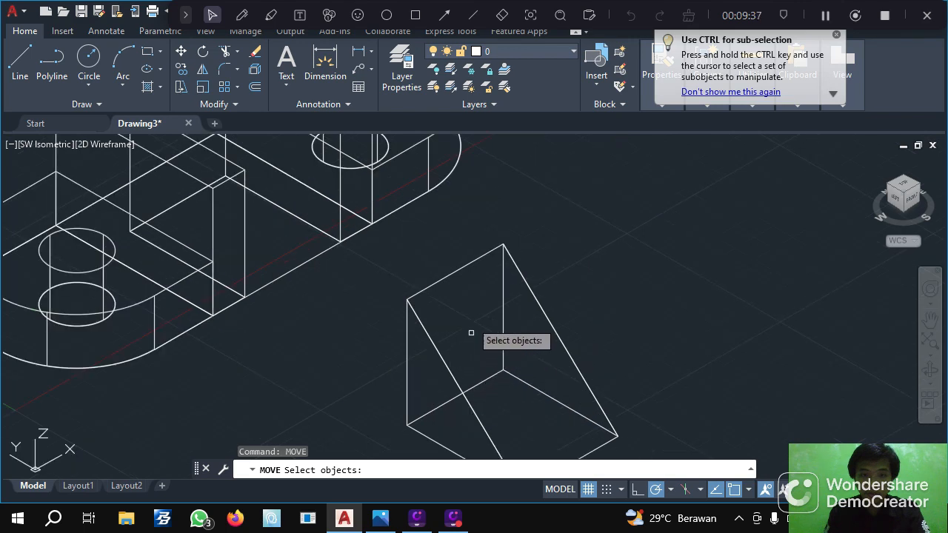
pyautogui.click(540, 340)
pyautogui.press('Escape')
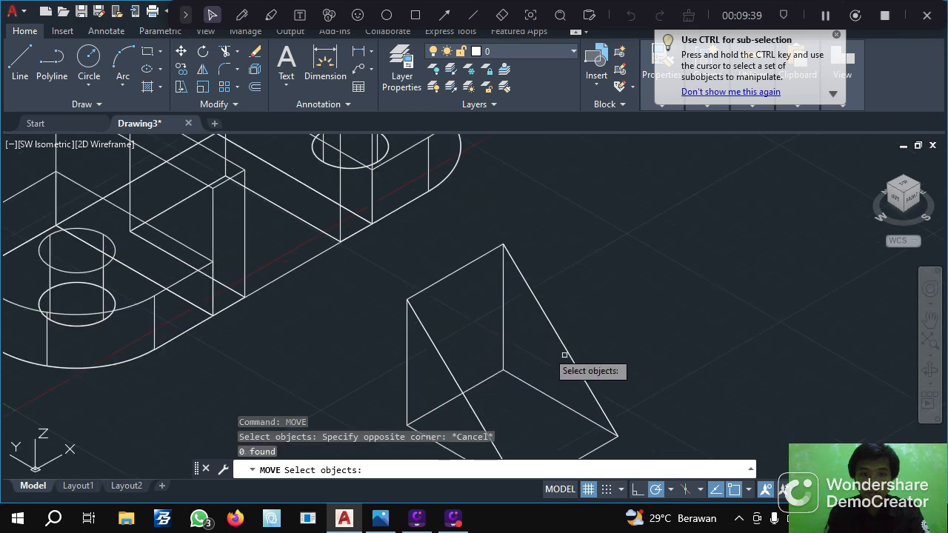
pyautogui.click(421, 387)
pyautogui.press('Escape')
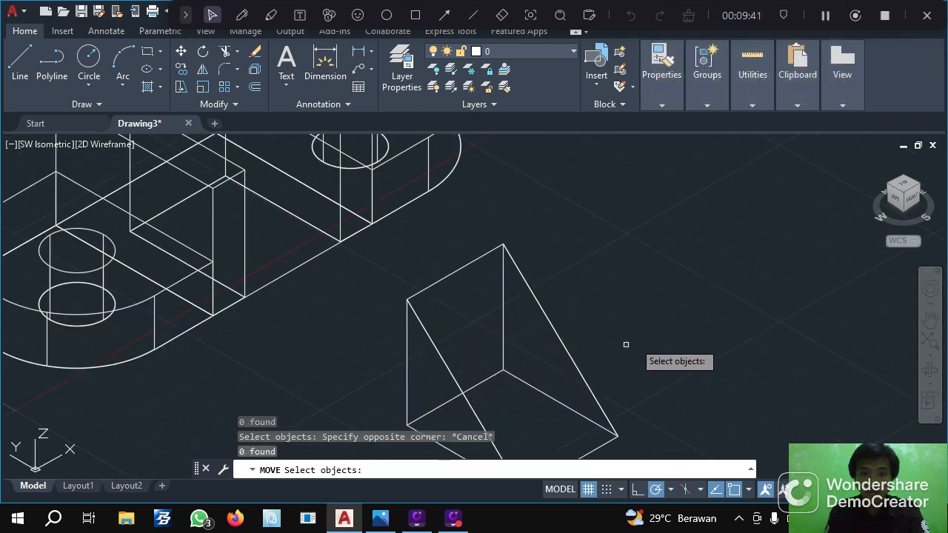
pyautogui.press('Escape')
pyautogui.write('mive')
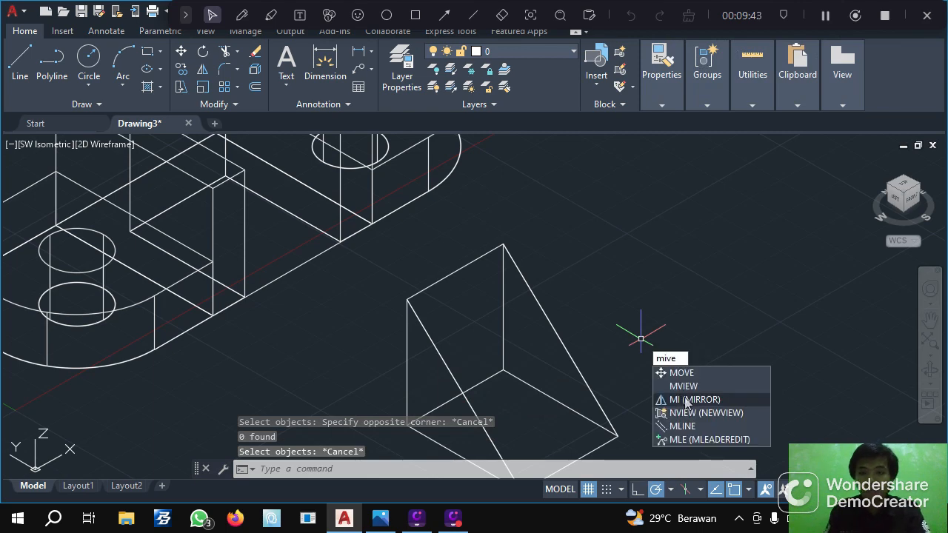
pyautogui.press('Return')
pyautogui.click(431, 379)
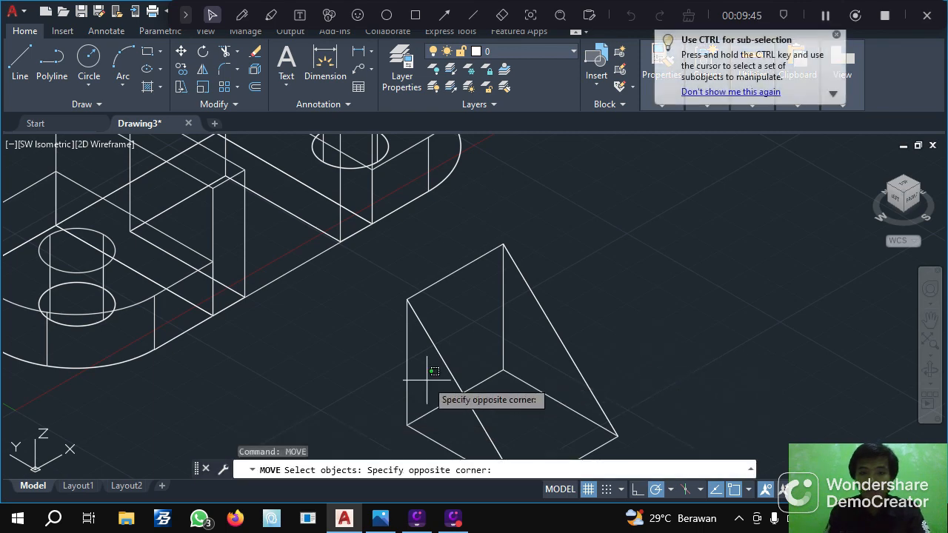
pyautogui.scroll(-4, 444, 370)
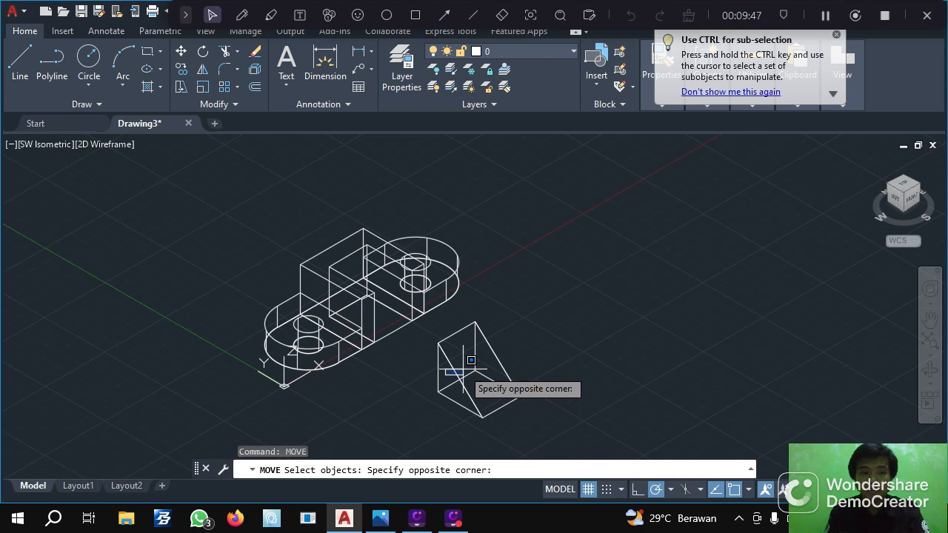
pyautogui.press('Escape')
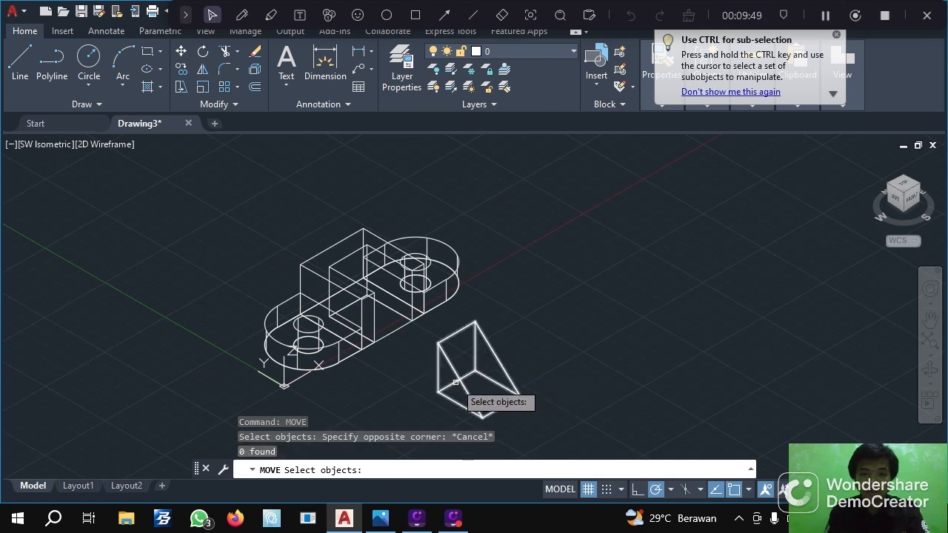
pyautogui.click(457, 380)
pyautogui.click(450, 380)
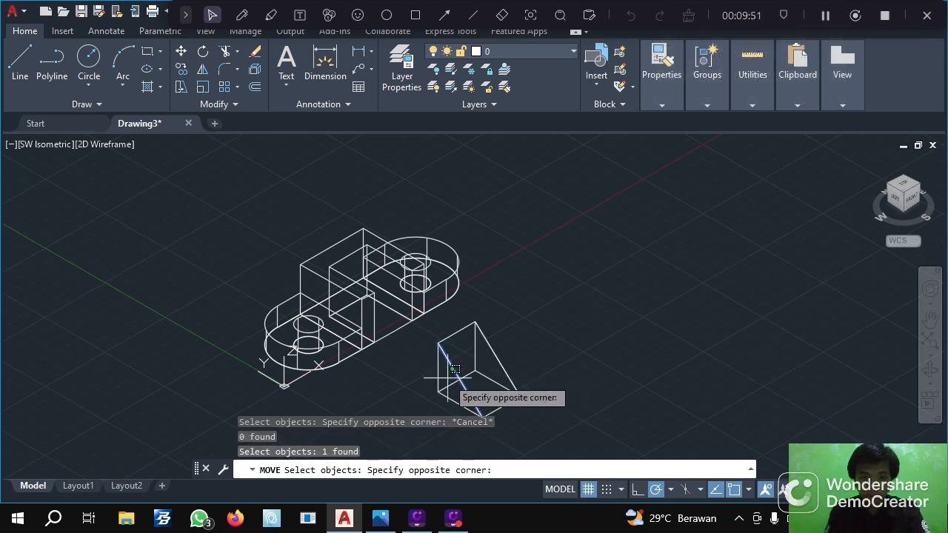
pyautogui.press('Escape')
pyautogui.click(448, 383)
pyautogui.press('Escape')
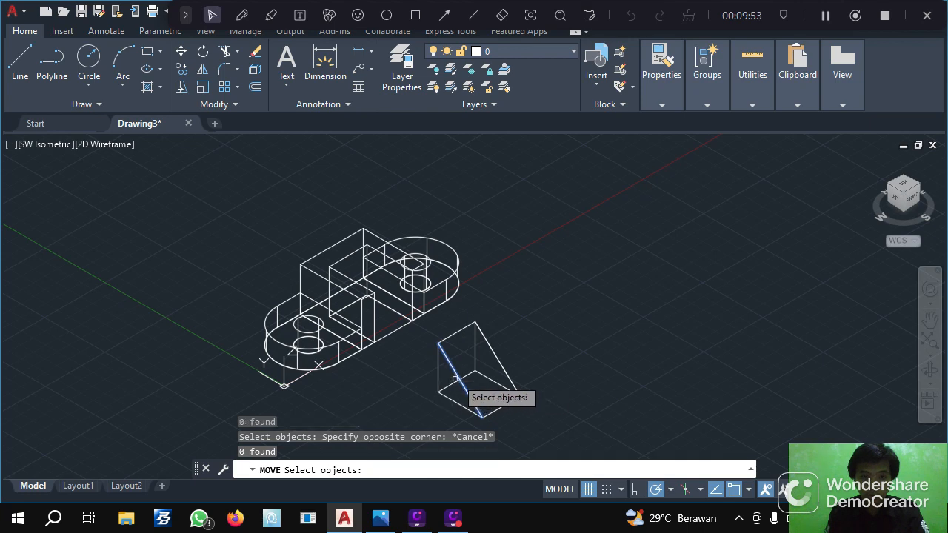
pyautogui.press('Escape')
# Move the wedge by its near rear top corner to the matching inner top corner of the bracket's slot
pyautogui.write('m')
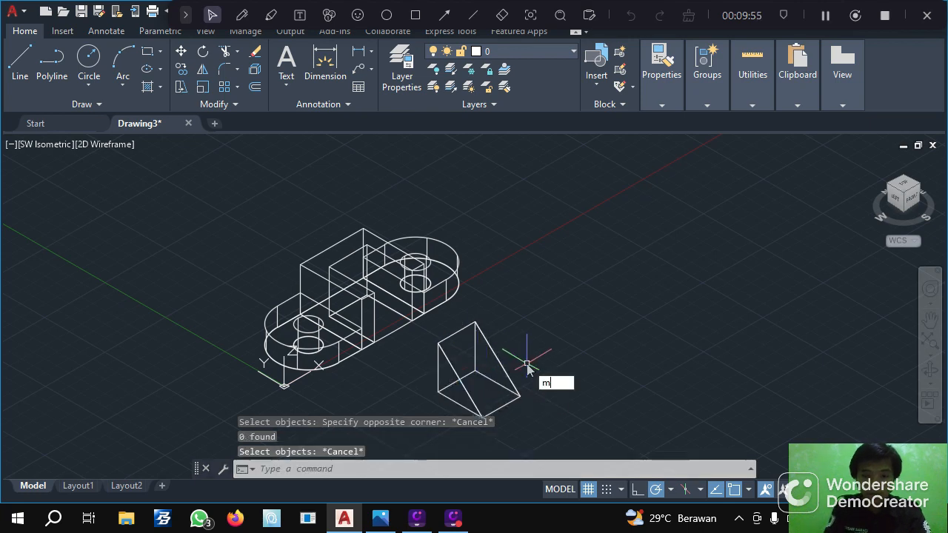
pyautogui.press('Return')
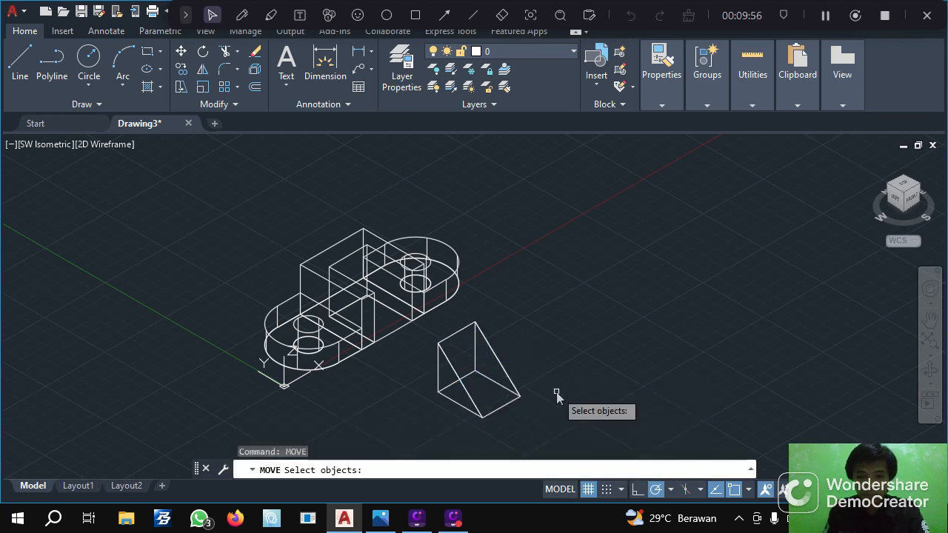
pyautogui.click(448, 385)
pyautogui.press('Return')
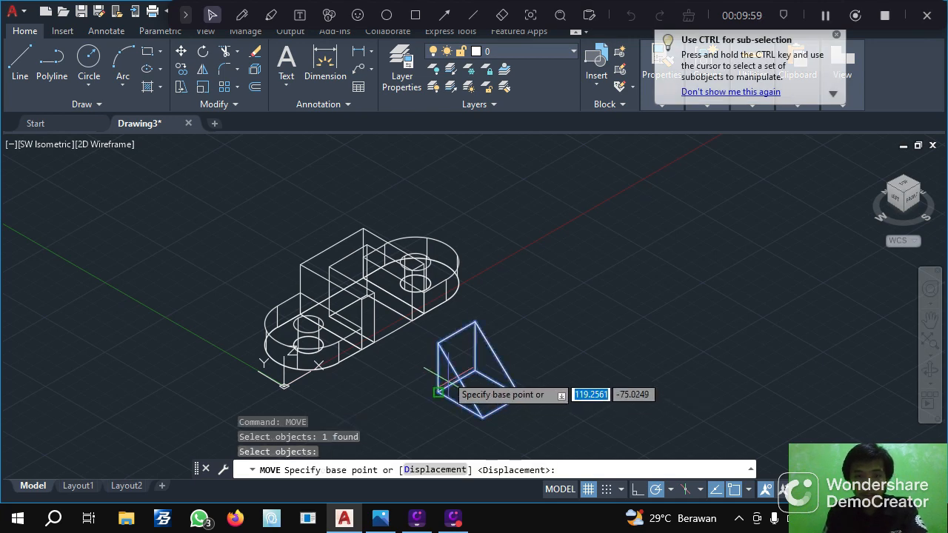
pyautogui.click(438, 342)
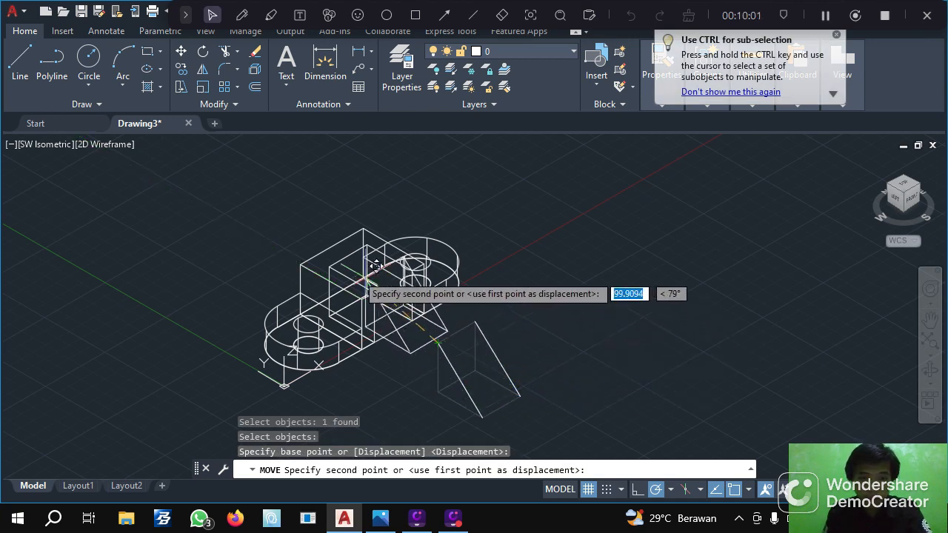
pyautogui.click(331, 266)
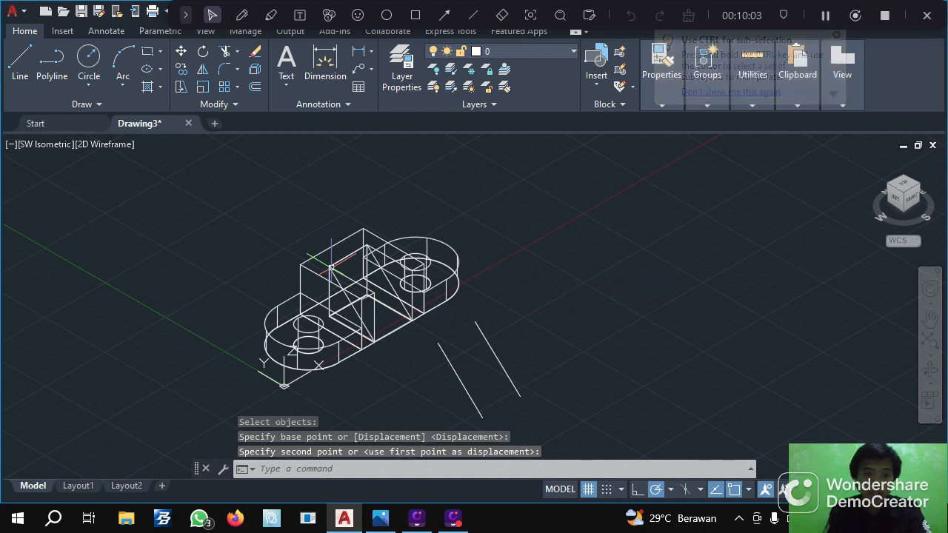
pyautogui.press('Return')
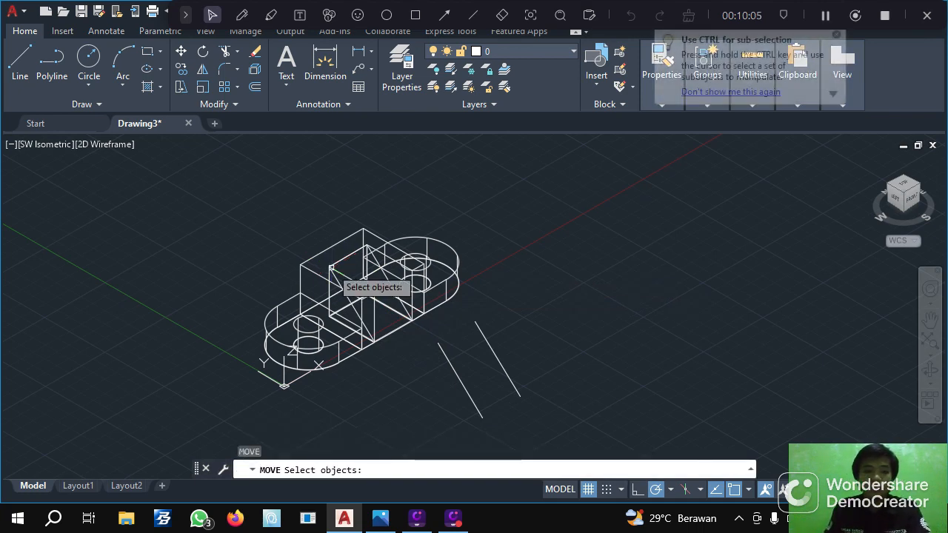
pyautogui.press('Escape')
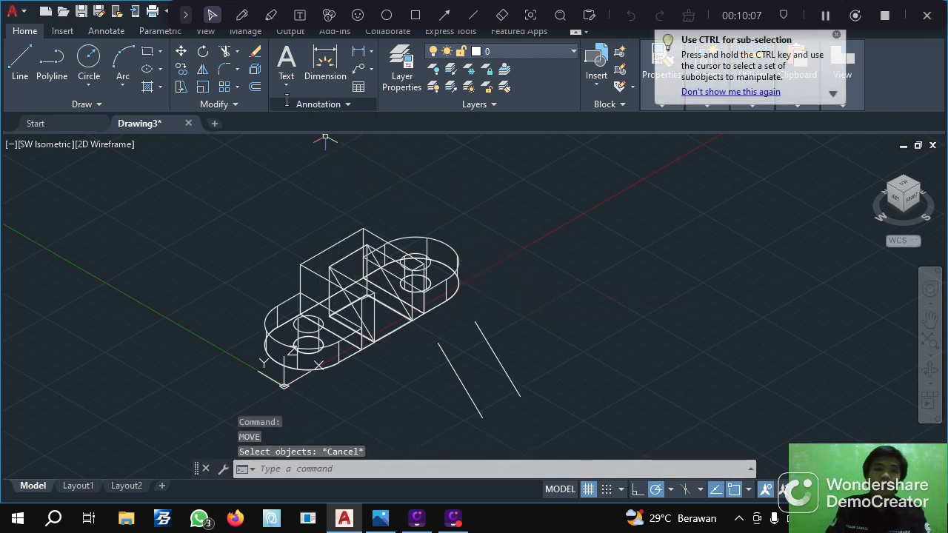
# Trim away the two leftover diagonal lines in front of the bracket
pyautogui.click(225, 51)
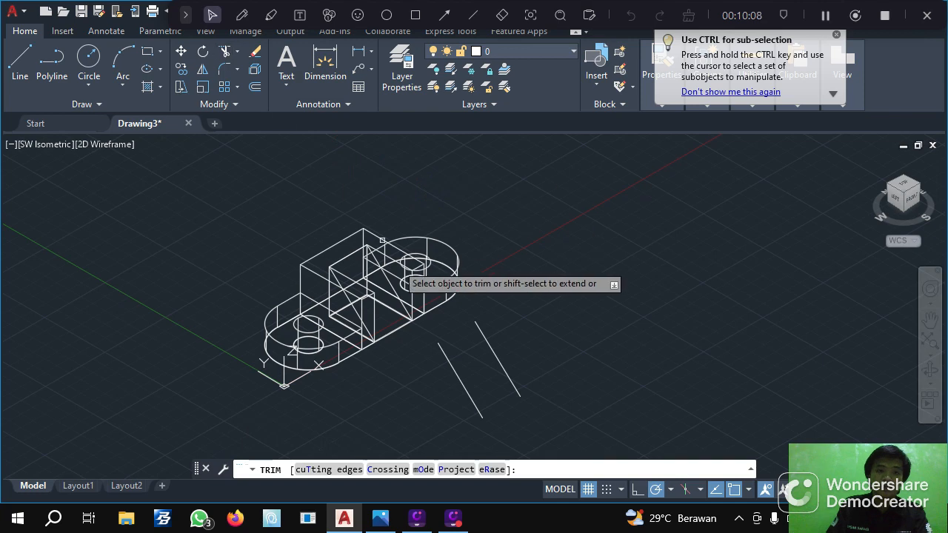
pyautogui.click(451, 366)
pyautogui.scroll(2, 498, 359)
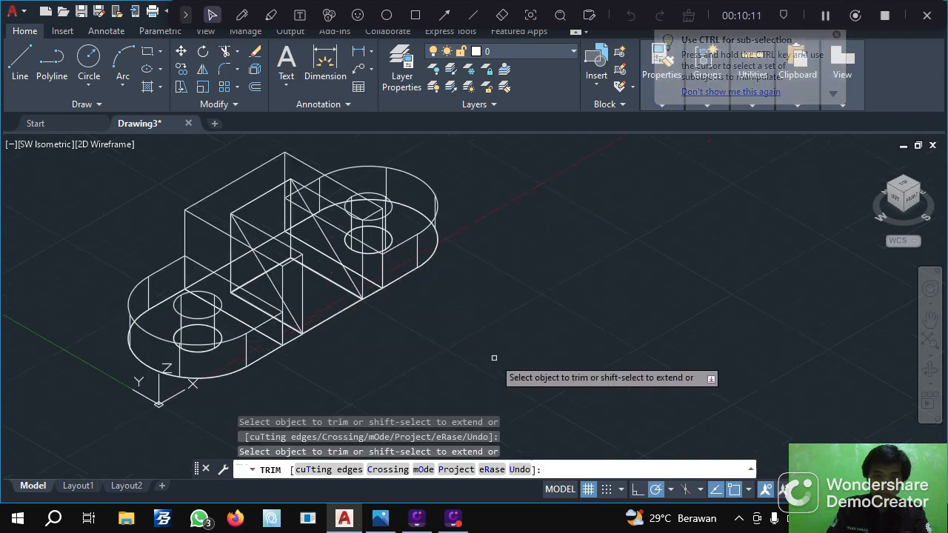
pyautogui.press('Escape')
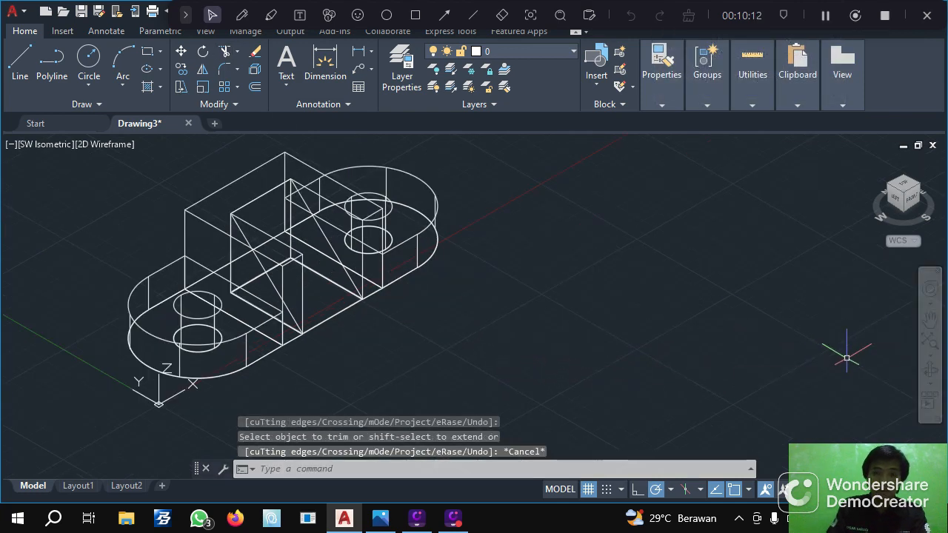
# Apply the Conceptual visual style and orbit the bracket to view the wedge in its slot more from the front
pyautogui.click(930, 371)
pyautogui.moveTo(711, 363); pyautogui.dragTo(659, 361)
pyautogui.click(930, 319)
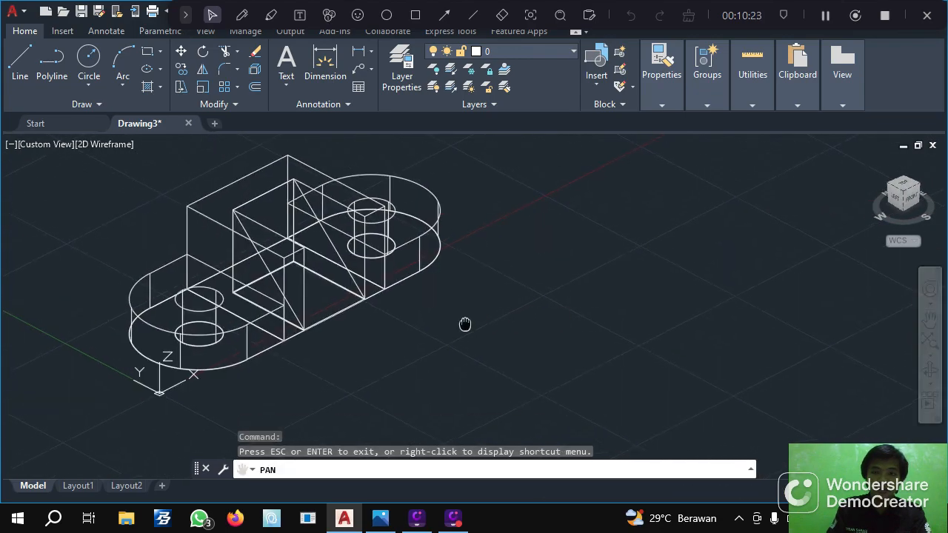
pyautogui.moveTo(465, 324); pyautogui.dragTo(525, 343)
pyautogui.press('Escape')
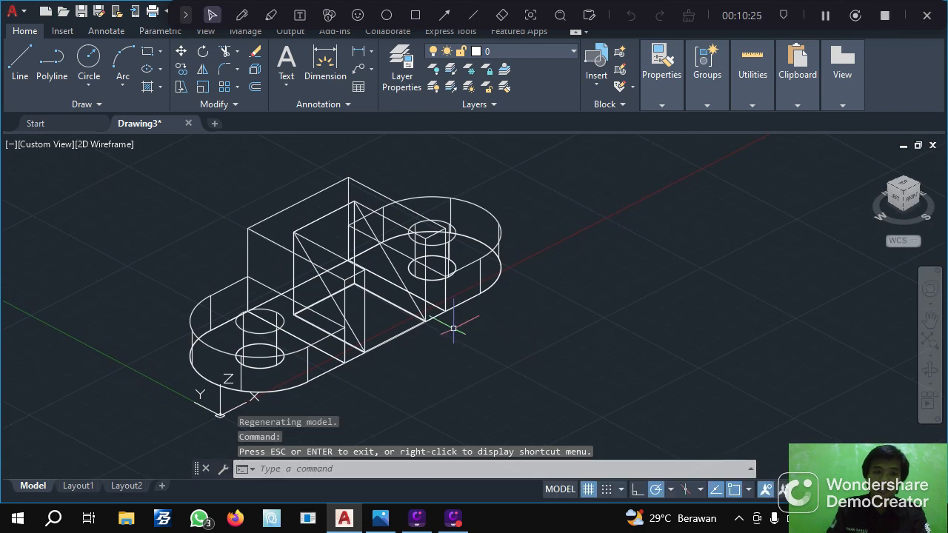
pyautogui.click(110, 146)
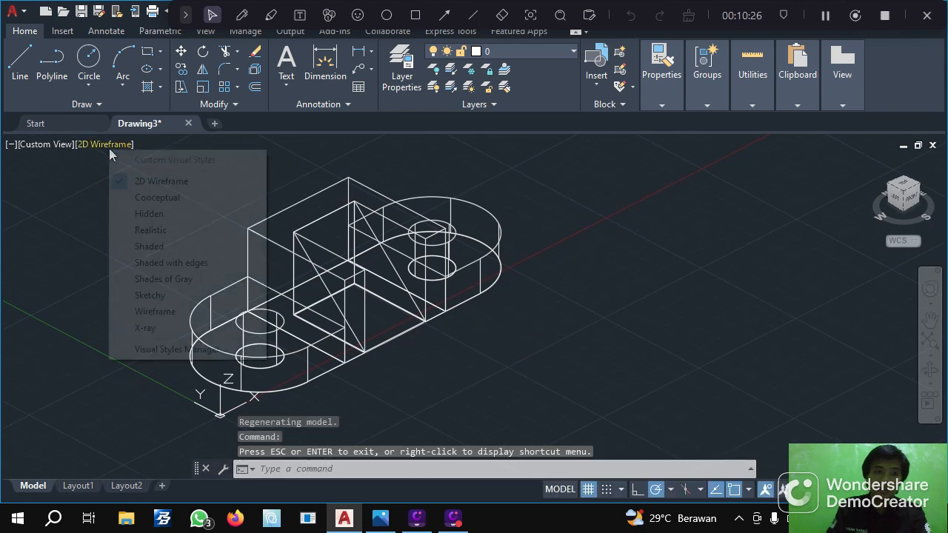
pyautogui.click(157, 199)
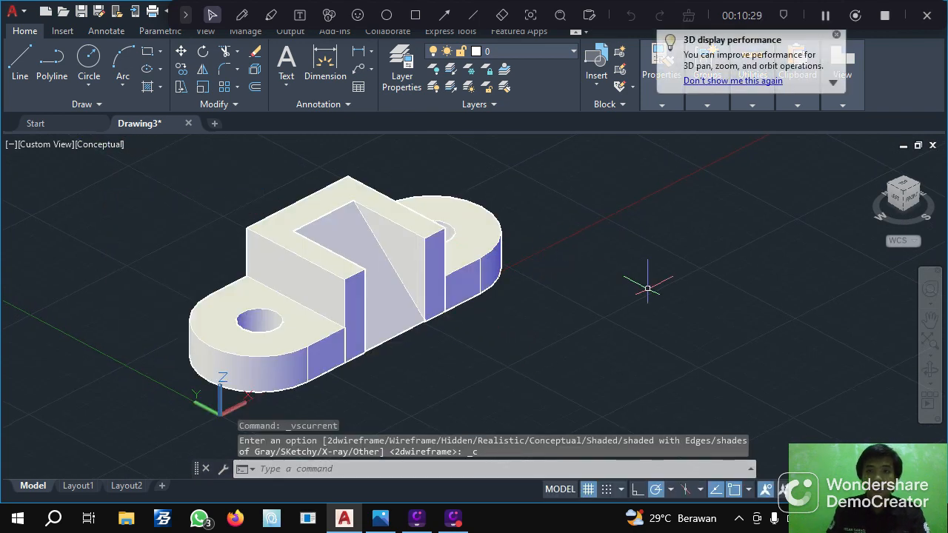
pyautogui.moveTo(733, 352); pyautogui.dragTo(606, 361)
pyautogui.click(932, 370)
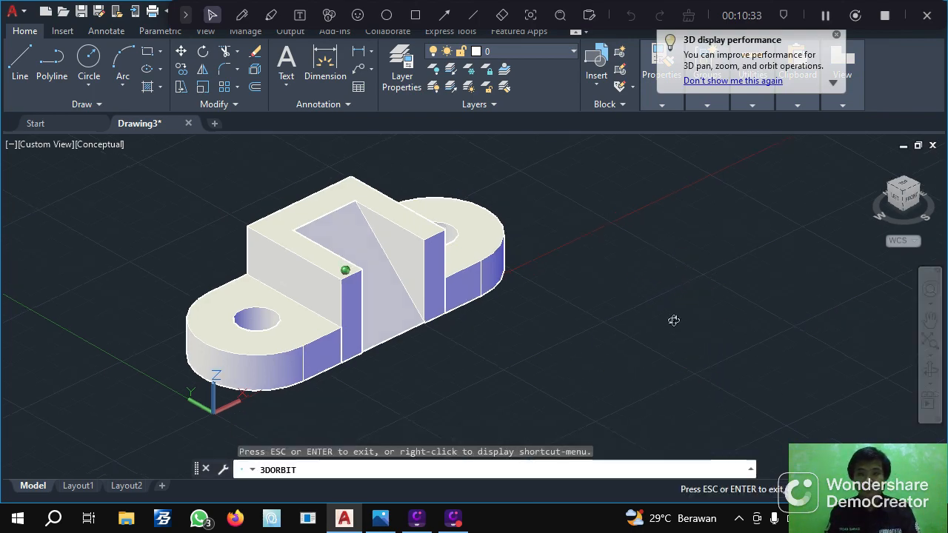
pyautogui.moveTo(672, 320); pyautogui.dragTo(647, 319)
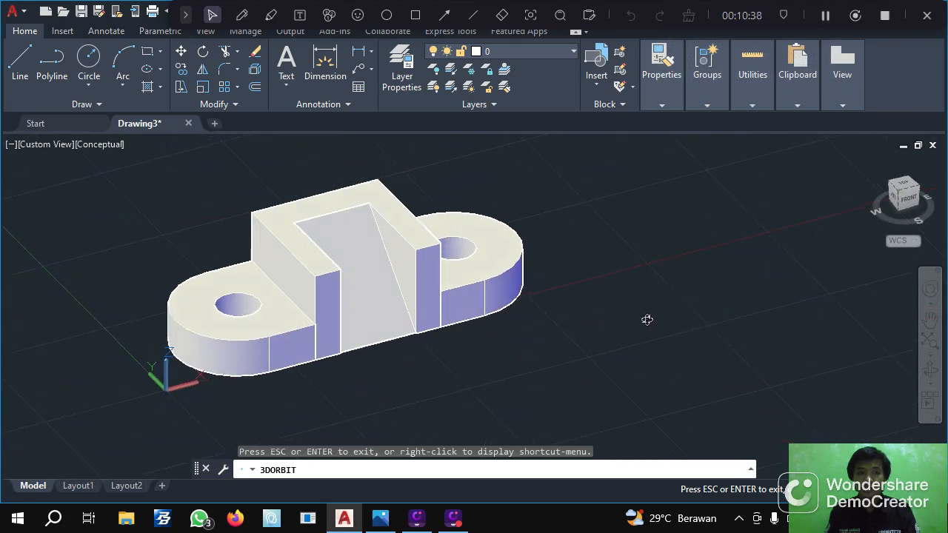
pyautogui.press('Escape')
# Switch the visual style to 2D Wireframe and orbit the bracket to view its edges from slightly higher
pyautogui.click(104, 146)
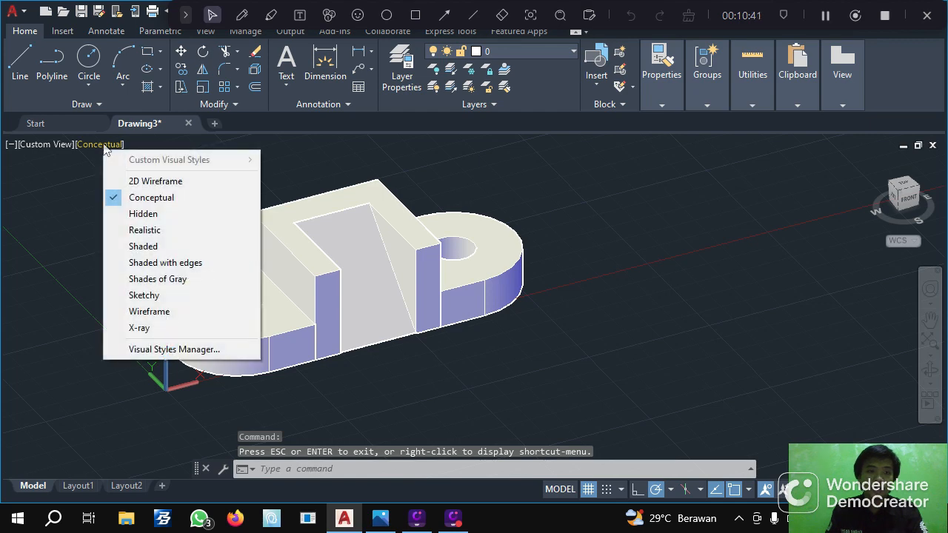
pyautogui.click(141, 185)
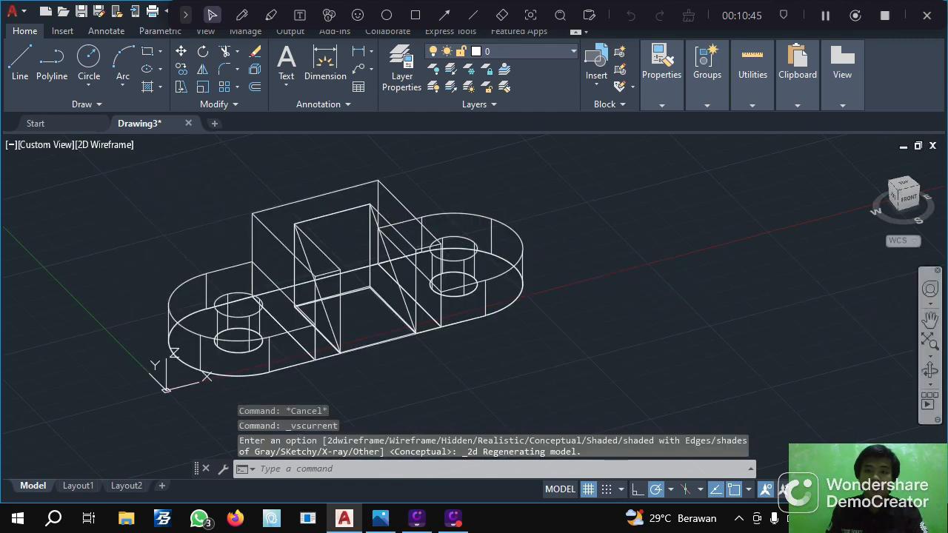
pyautogui.click(930, 372)
pyautogui.moveTo(641, 313)
pyautogui.mouseDown()
pyautogui.moveTo(677, 341)
pyautogui.moveTo(585, 355)
pyautogui.moveTo(600, 330)
pyautogui.moveTo(635, 327)
pyautogui.mouseUp()
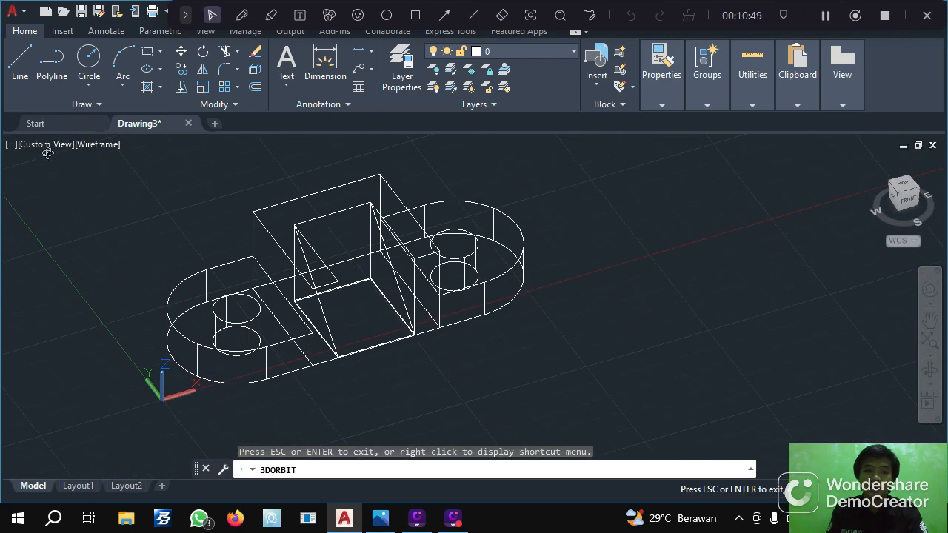
pyautogui.press('Escape')
# Set the visual style back to Conceptual to show the finished bracket shaded
pyautogui.click(97, 145)
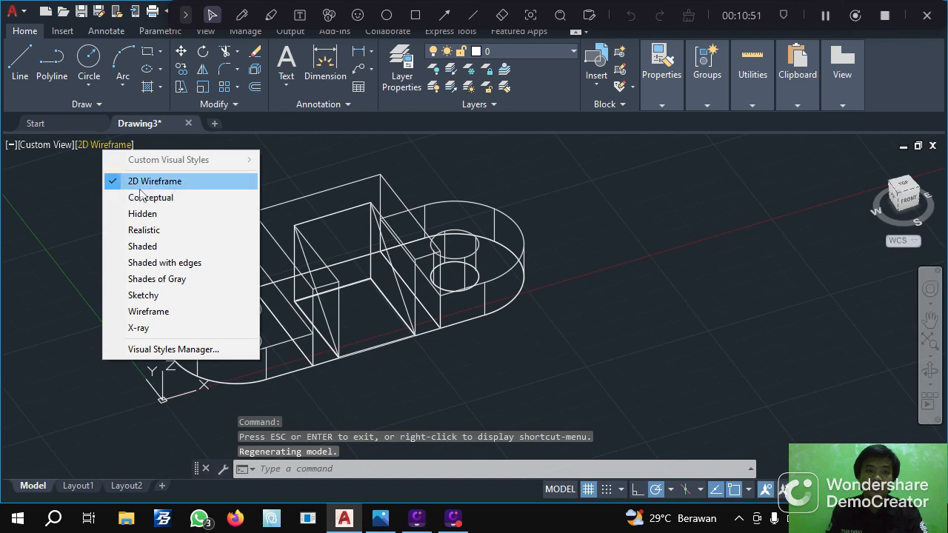
pyautogui.click(141, 198)
pyautogui.moveTo(729, 343); pyautogui.dragTo(672, 357)
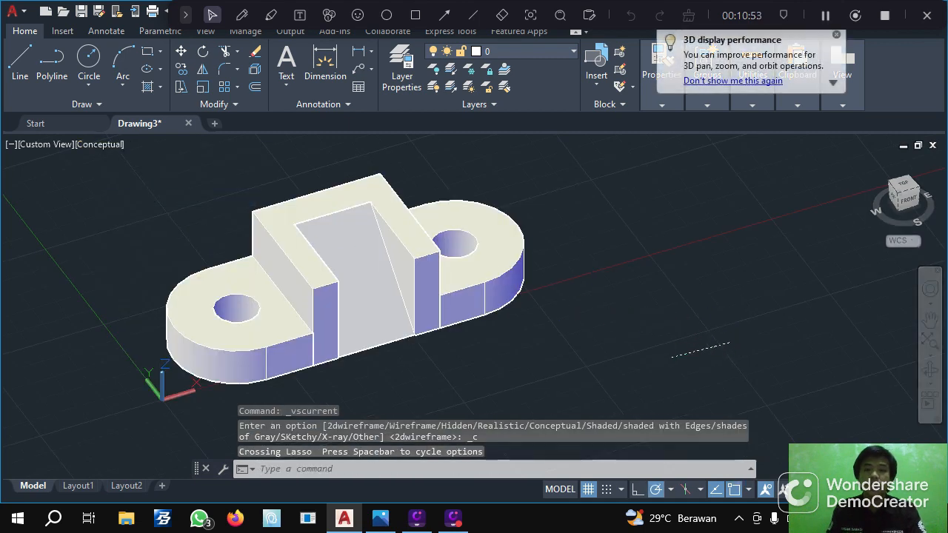